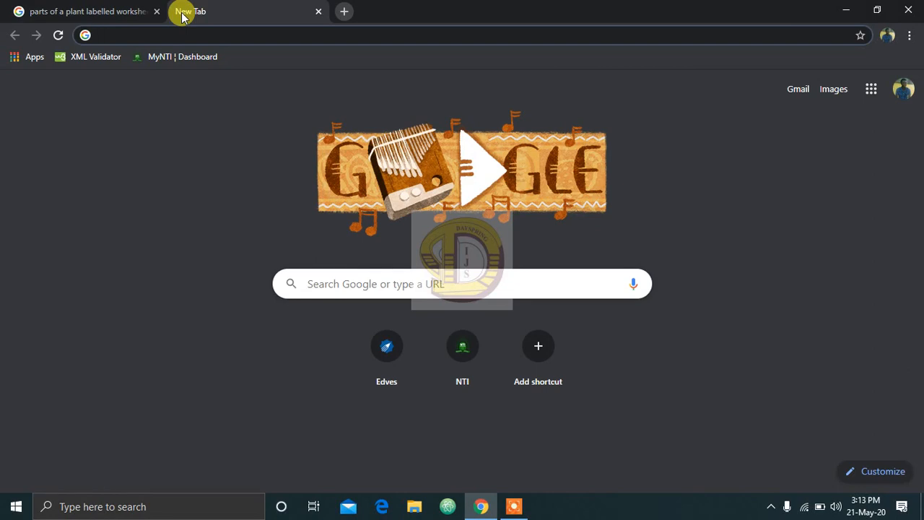
# Open Google Forms at forms.google.com and create a new blank form.
pyautogui.write('forms.google.co')
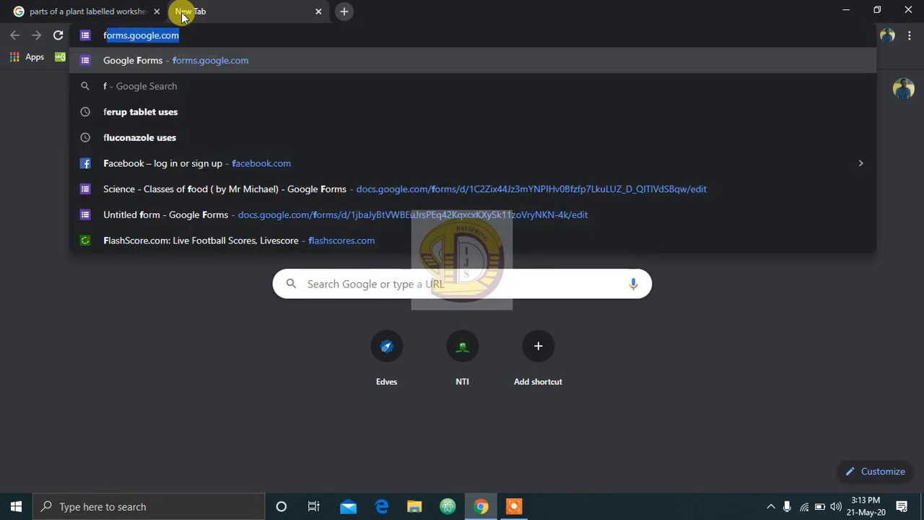
pyautogui.write('m')
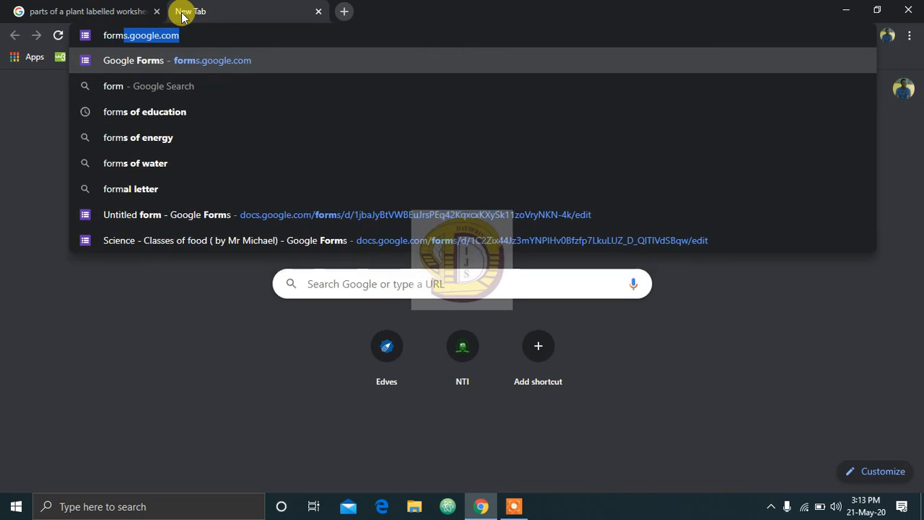
pyautogui.click(218, 32)
pyautogui.press('Return')
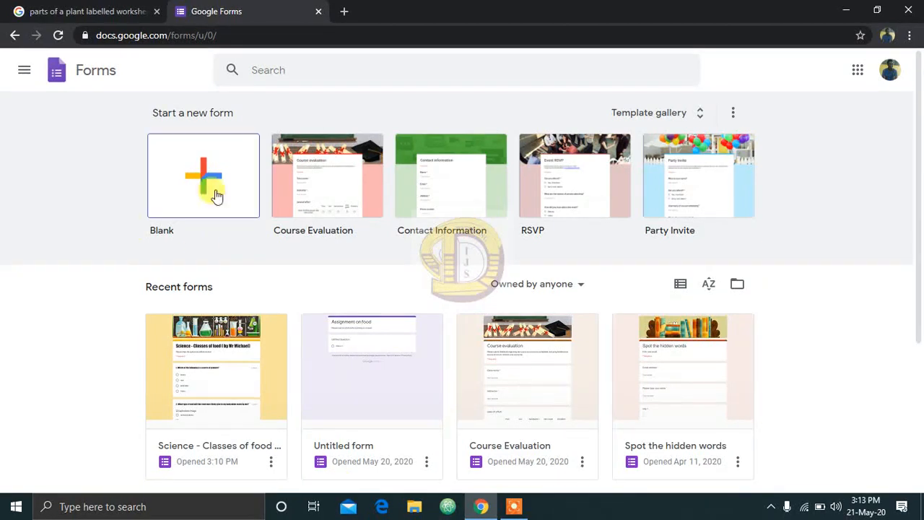
pyautogui.click(193, 181)
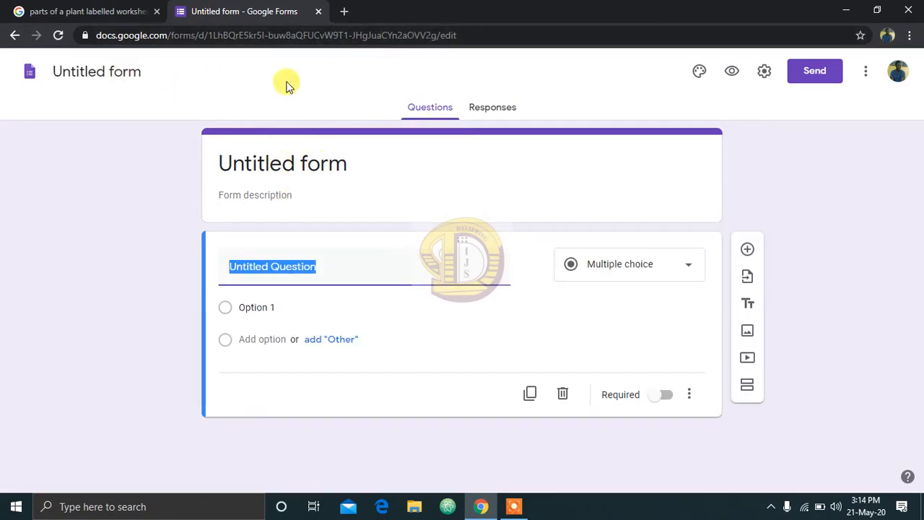
# Name the form "Science questions on Parts of a plant".
pyautogui.click(113, 76)
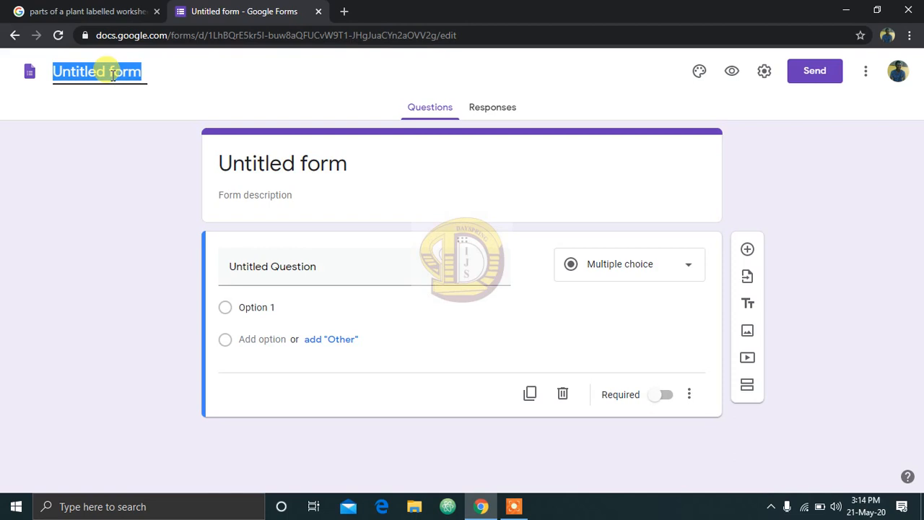
pyautogui.write('Science que')
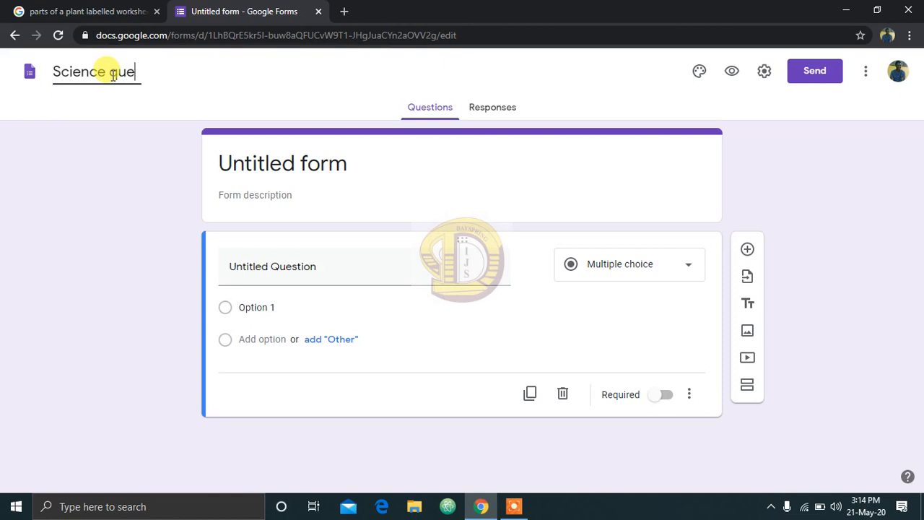
pyautogui.write('stion')
pyautogui.press('BackSpace')
pyautogui.write('s on ')
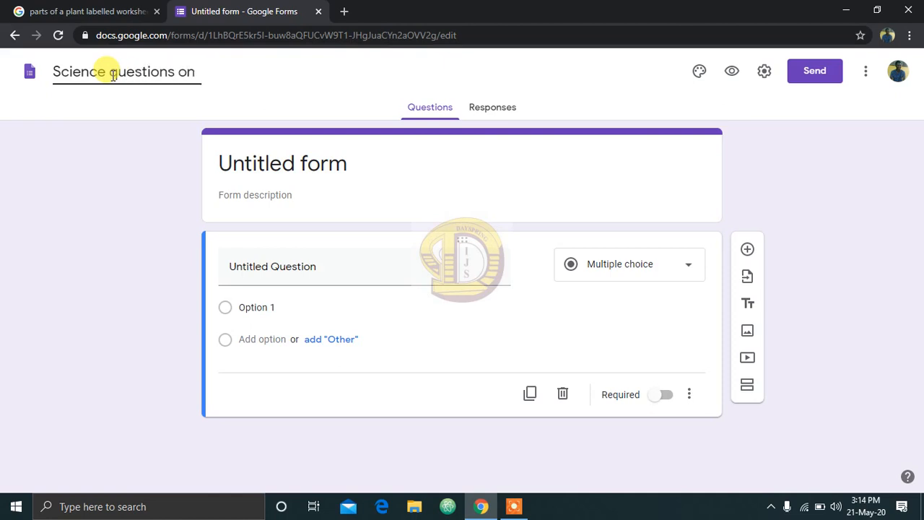
pyautogui.write('Parts of ')
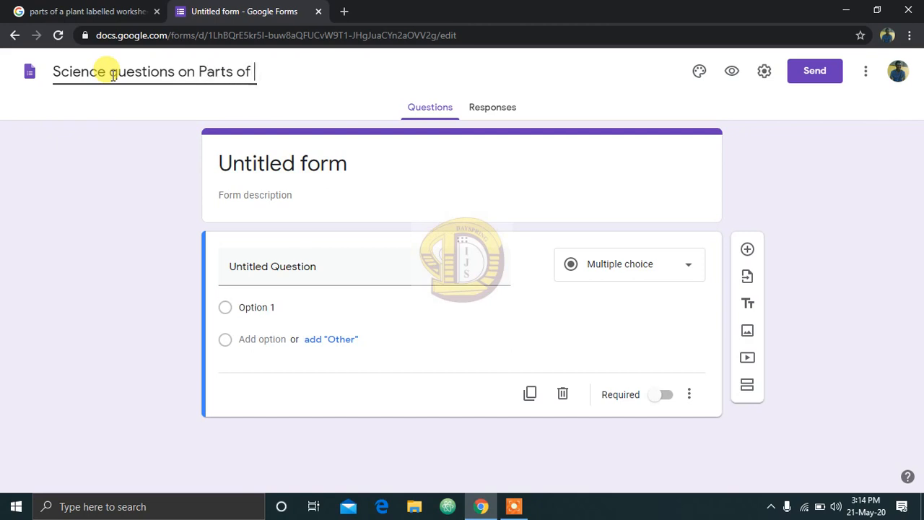
pyautogui.write('a plant')
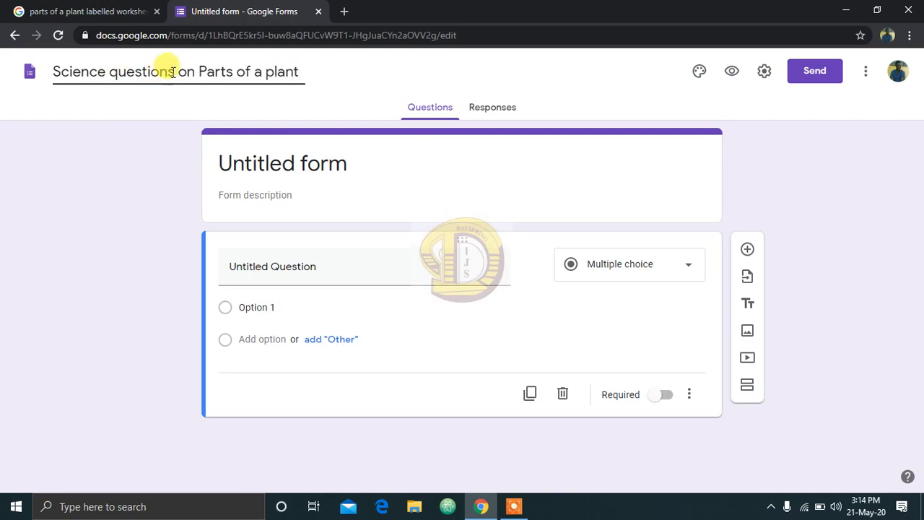
# In the form's presentation settings, enable the progress bar and set the confirmation message to "You have submitted successfully. goodbye".
pyautogui.click(765, 72)
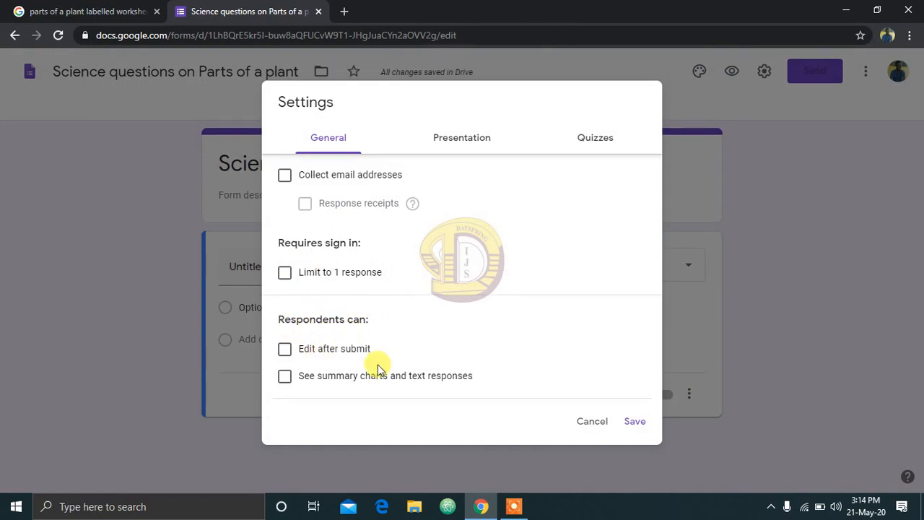
pyautogui.click(466, 142)
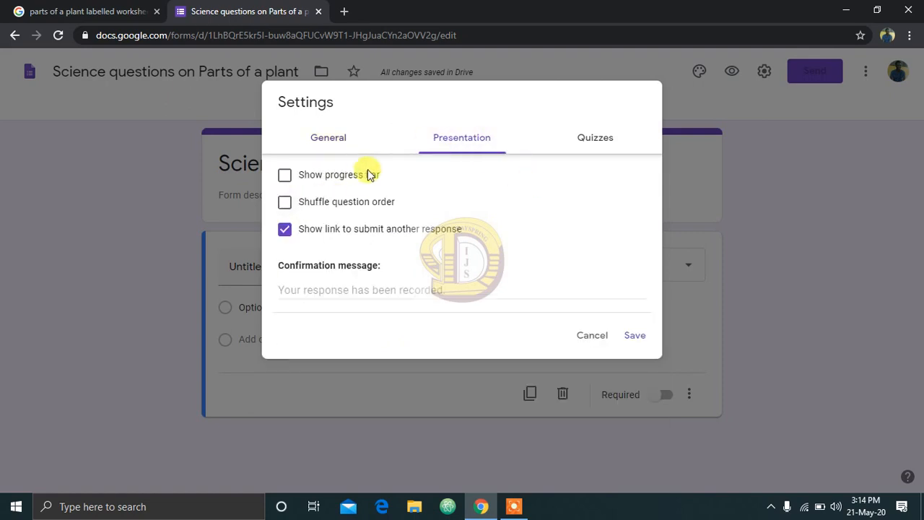
pyautogui.click(285, 177)
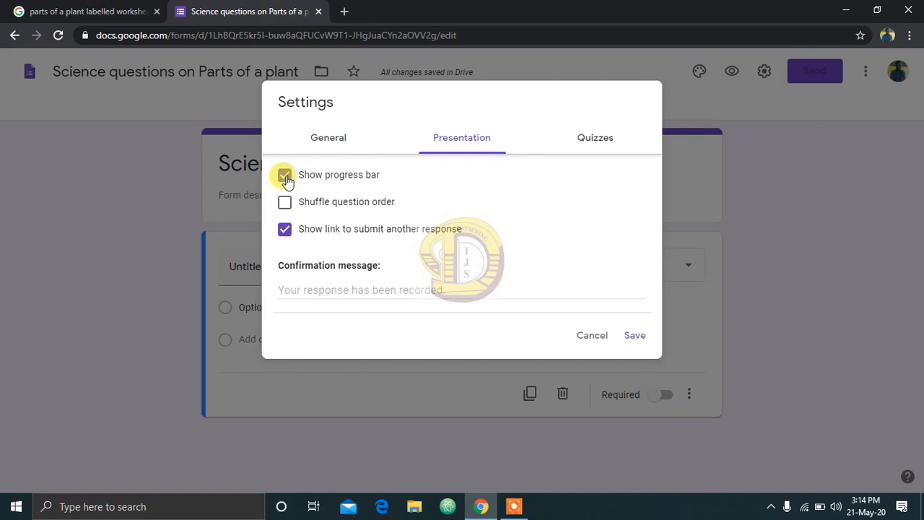
pyautogui.click(322, 293)
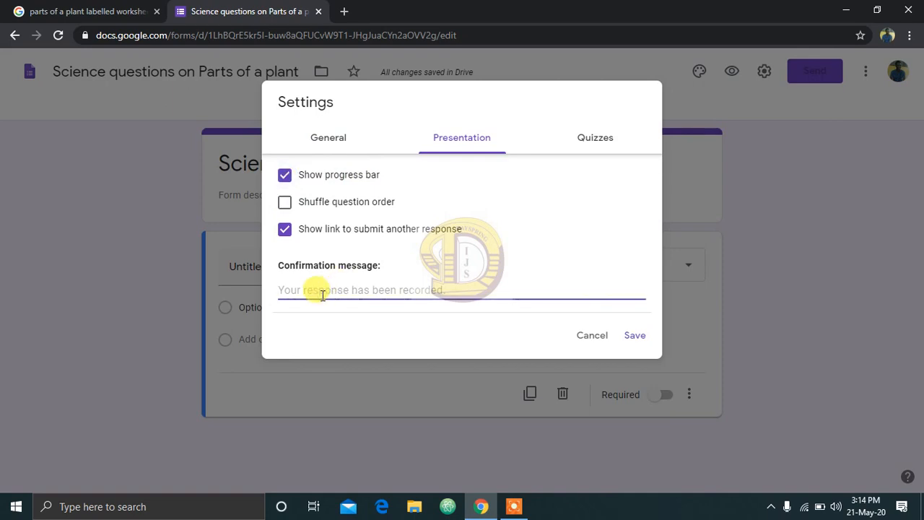
pyautogui.write('You ')
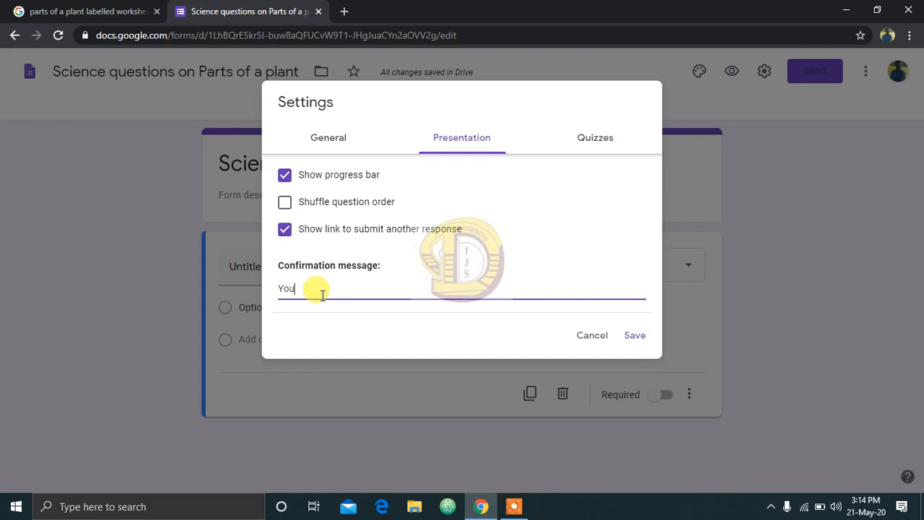
pyautogui.write('have submitted success')
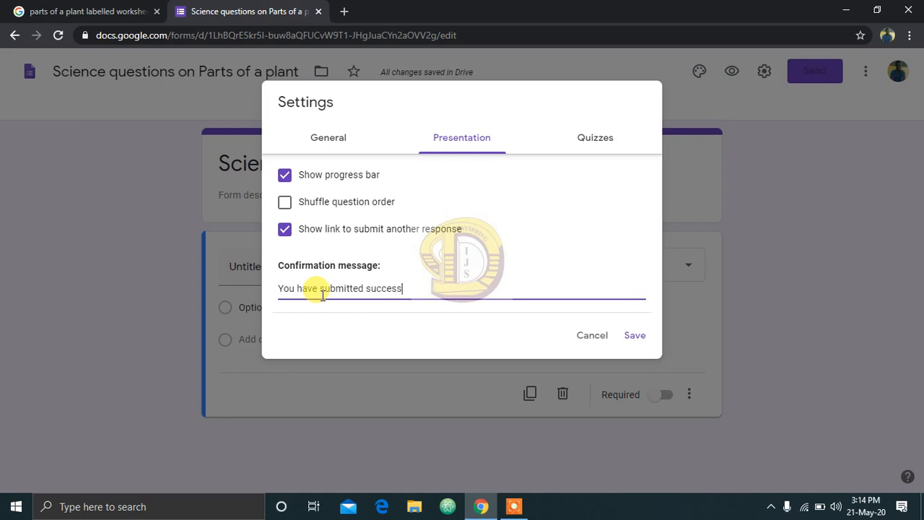
pyautogui.write('ful ly')
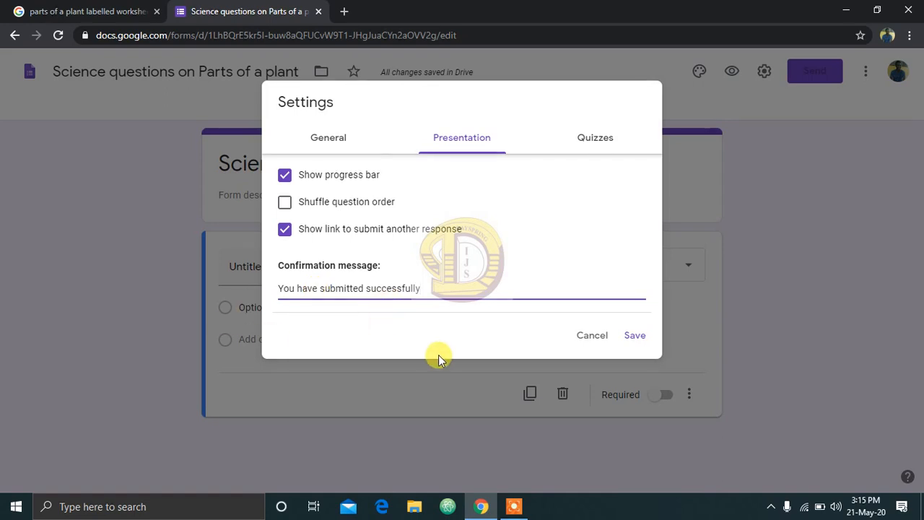
pyautogui.write('. goodbye')
# Make the form a quiz, keeping grades released immediately after each submission, and save the settings.
pyautogui.click(593, 143)
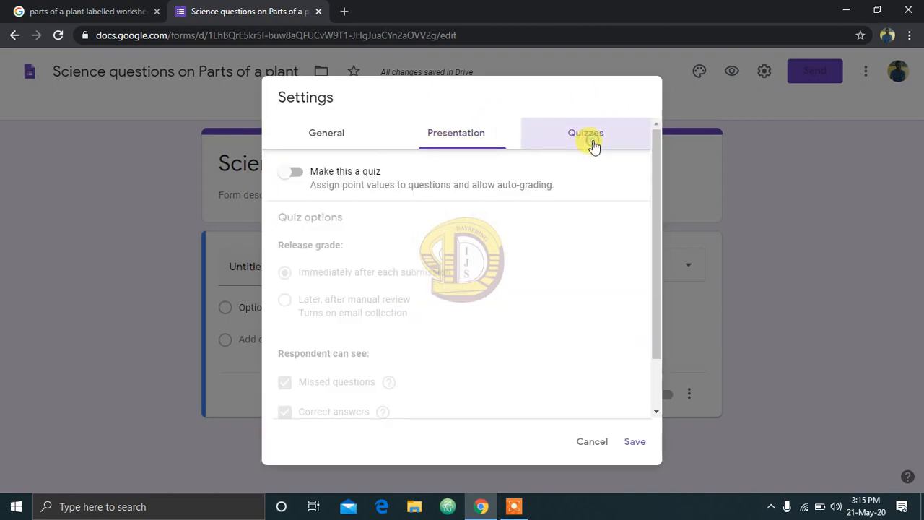
pyautogui.click(295, 172)
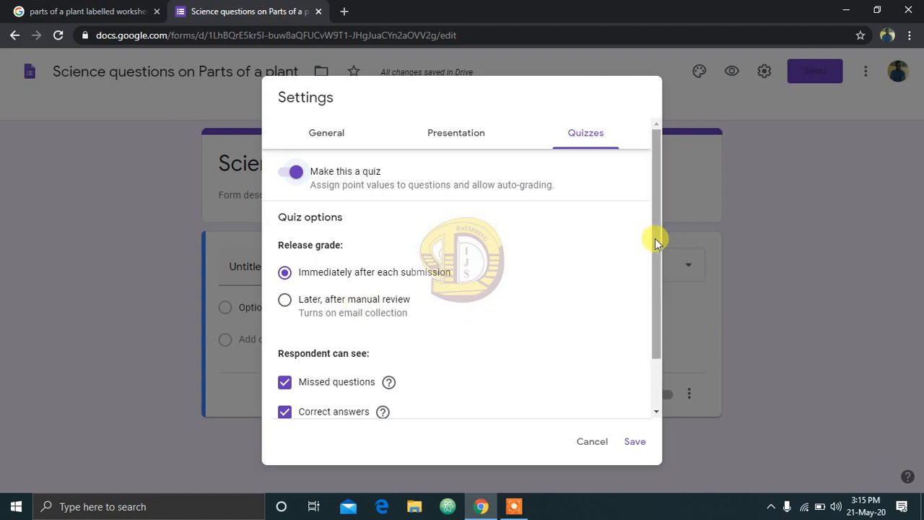
pyautogui.moveTo(653, 296); pyautogui.dragTo(657, 359)
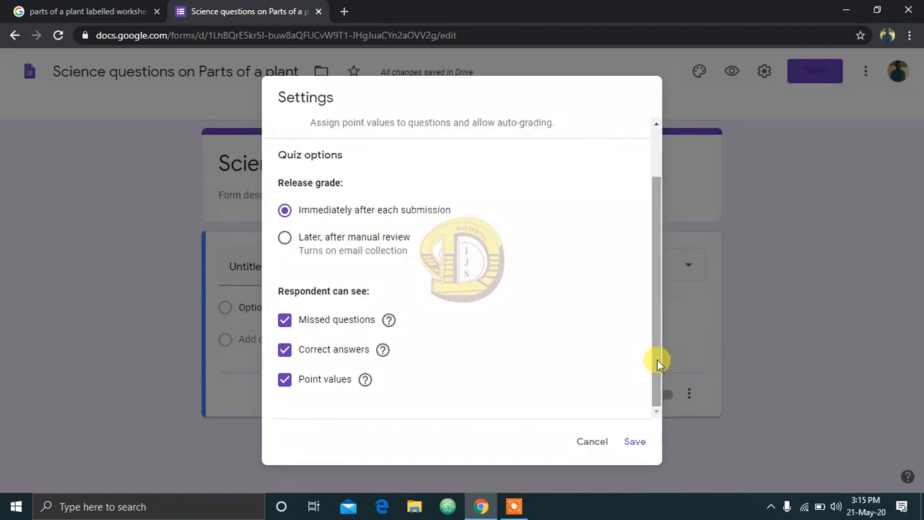
pyautogui.click(284, 349)
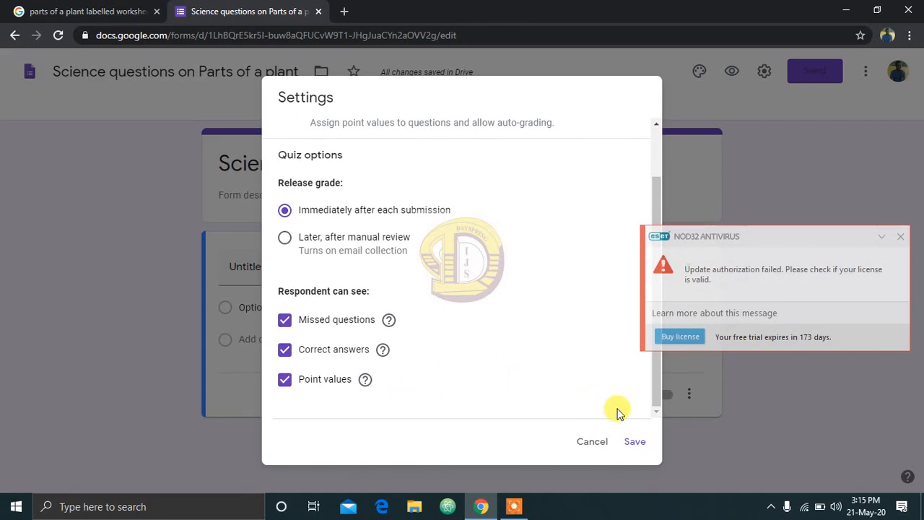
pyautogui.click(902, 238)
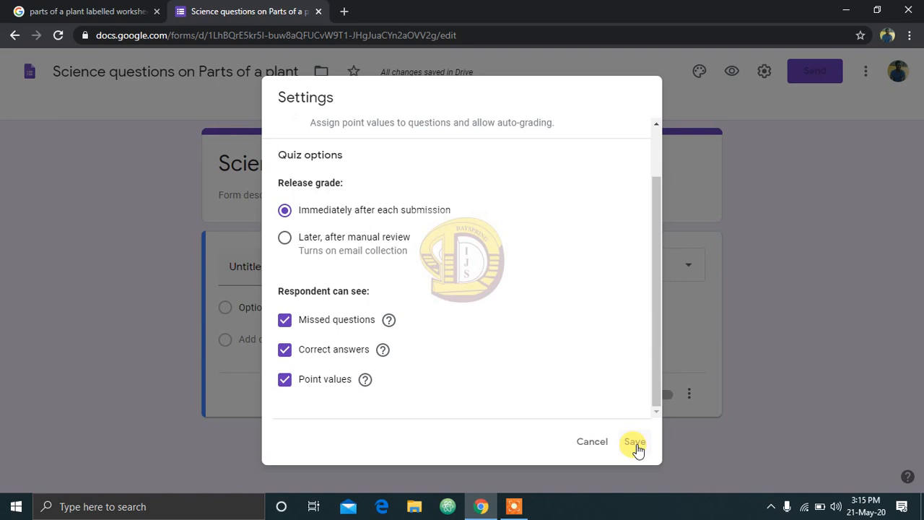
pyautogui.click(635, 443)
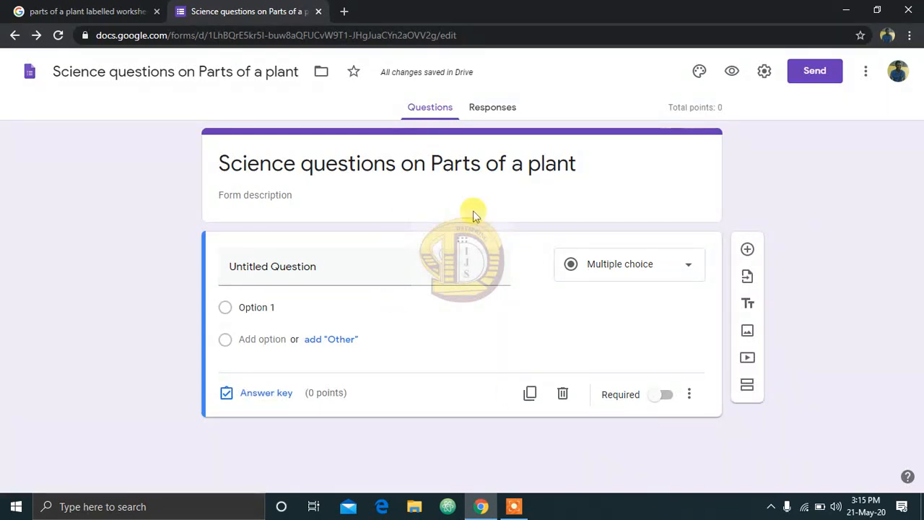
# Add the form description "please read your question carefully before answering".
pyautogui.click(275, 193)
pyautogui.write('please read your ')
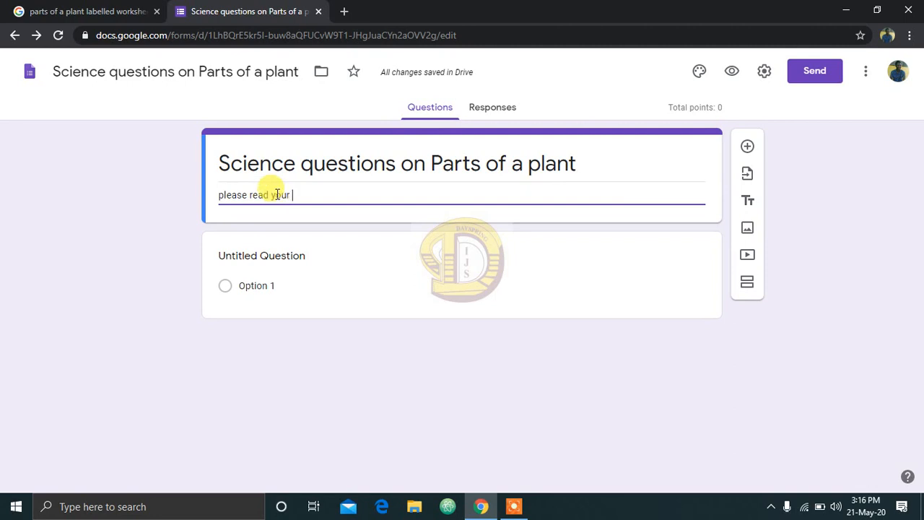
pyautogui.write('question c')
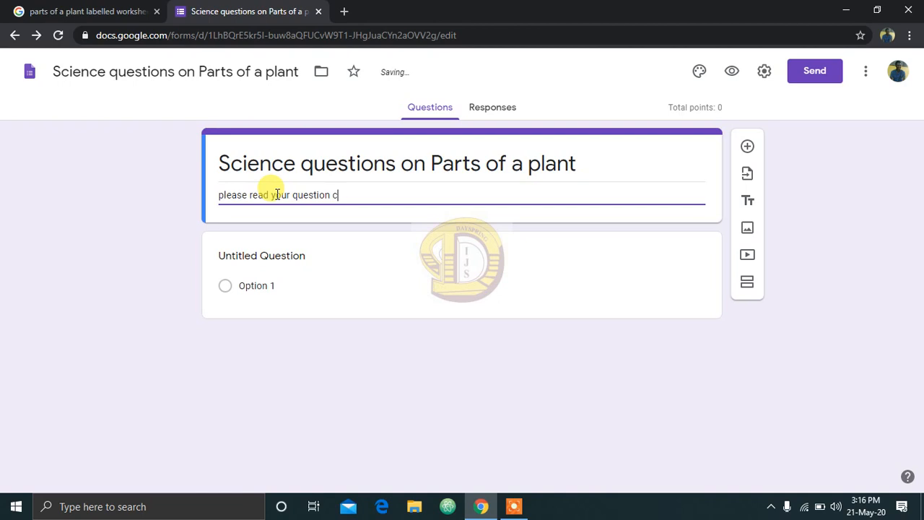
pyautogui.write('ar')
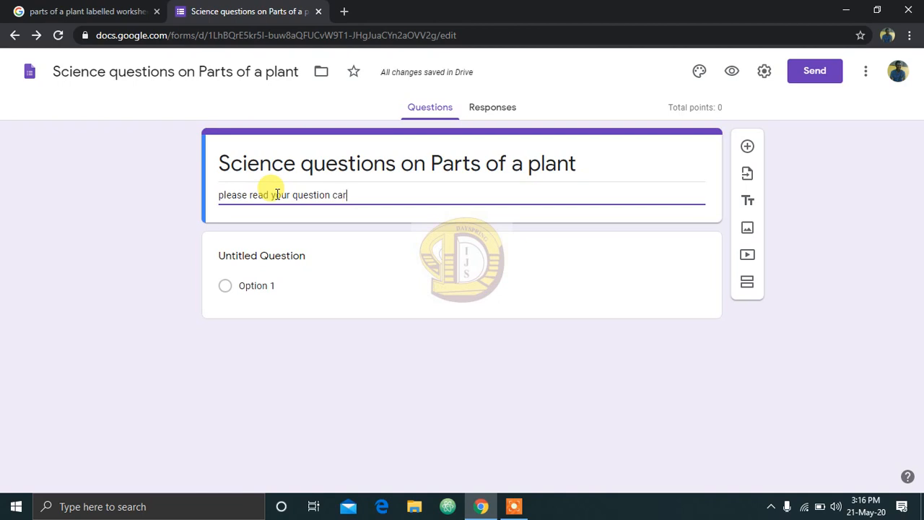
pyautogui.write('efully')
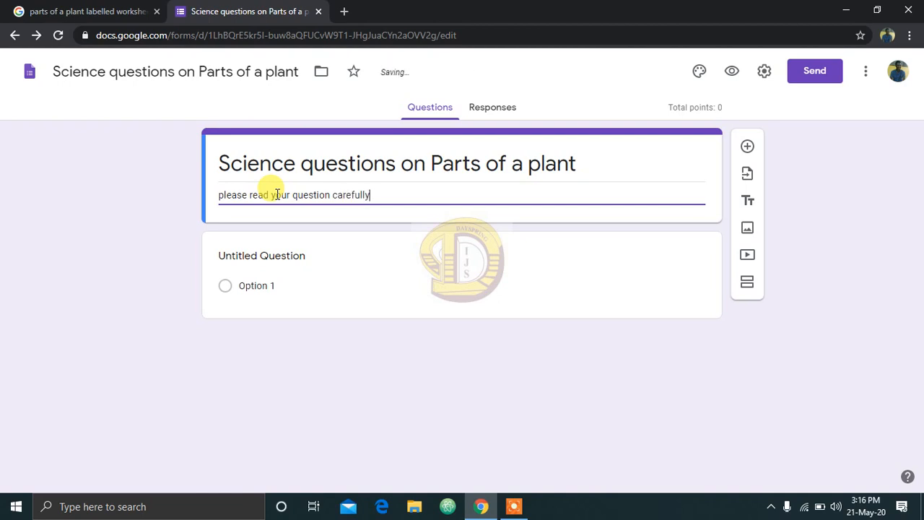
pyautogui.write(' before ')
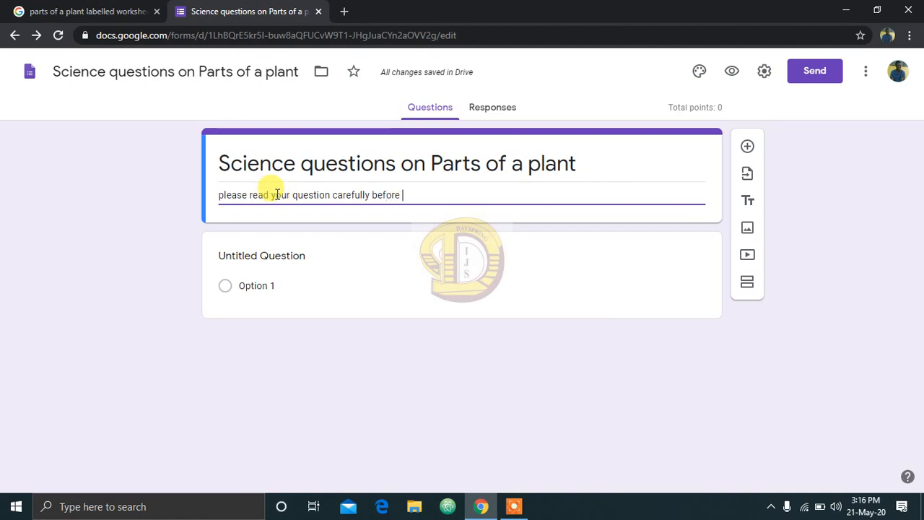
pyautogui.write('answering')
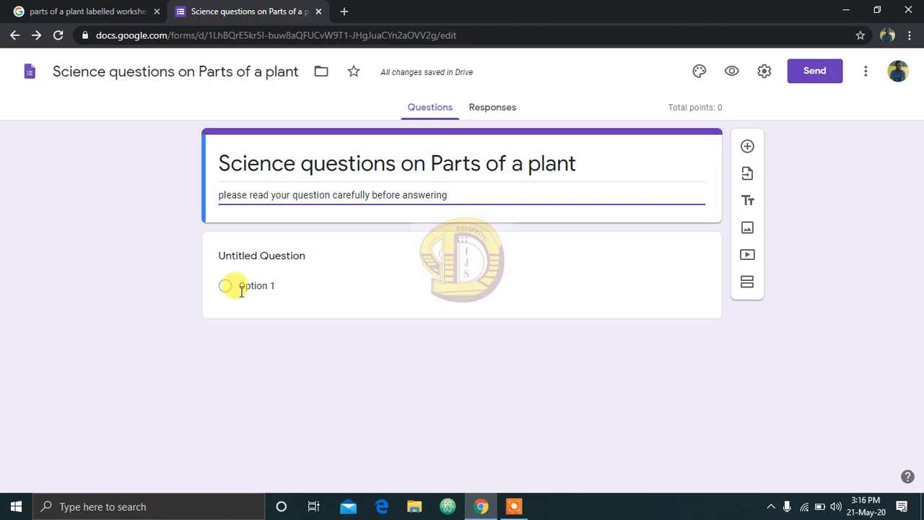
pyautogui.click(526, 508)
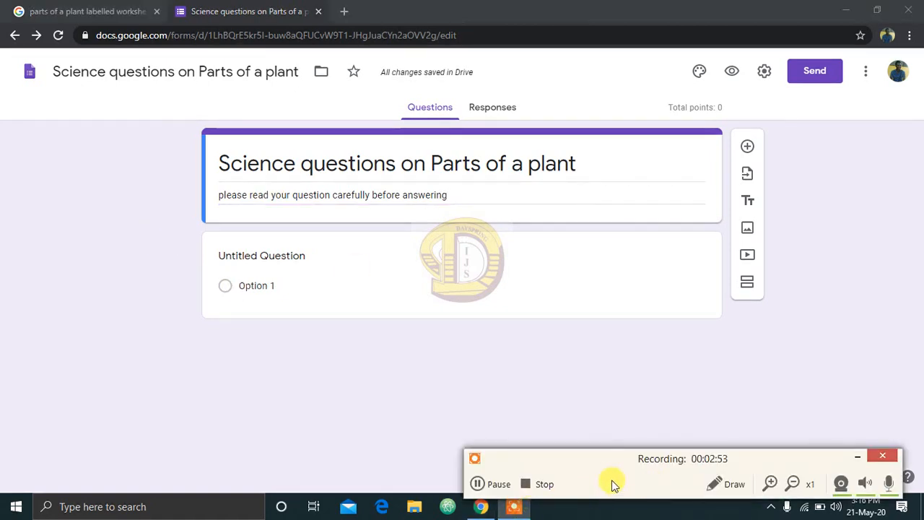
pyautogui.click(494, 483)
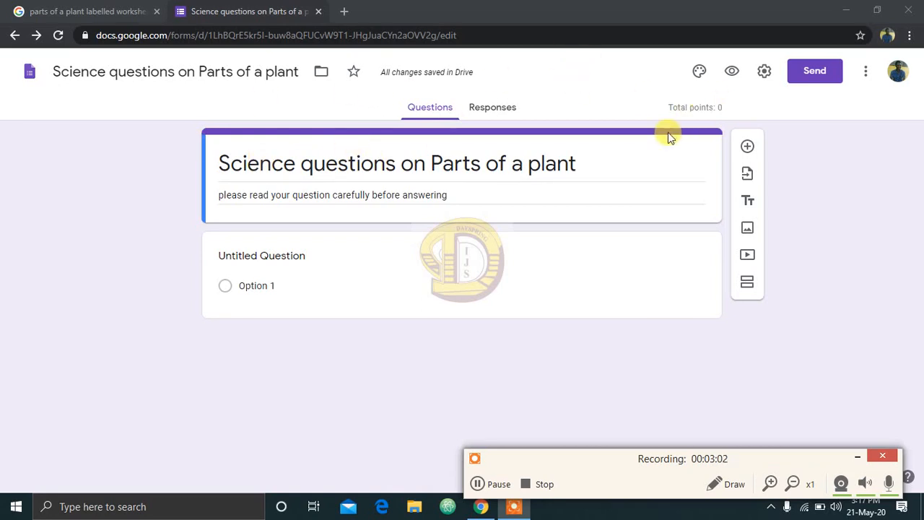
# Title the first question "Please your fullname." as a short-answer question and make it required.
pyautogui.click(285, 255)
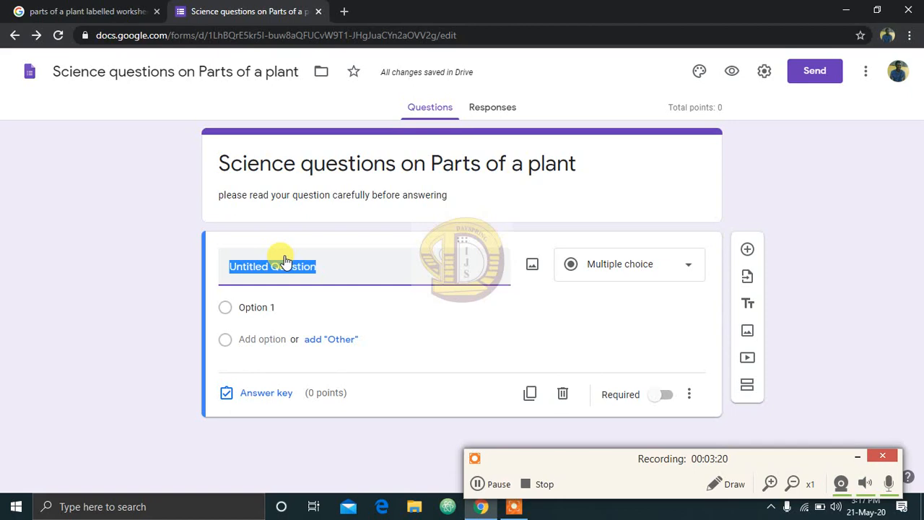
pyautogui.write('Ple')
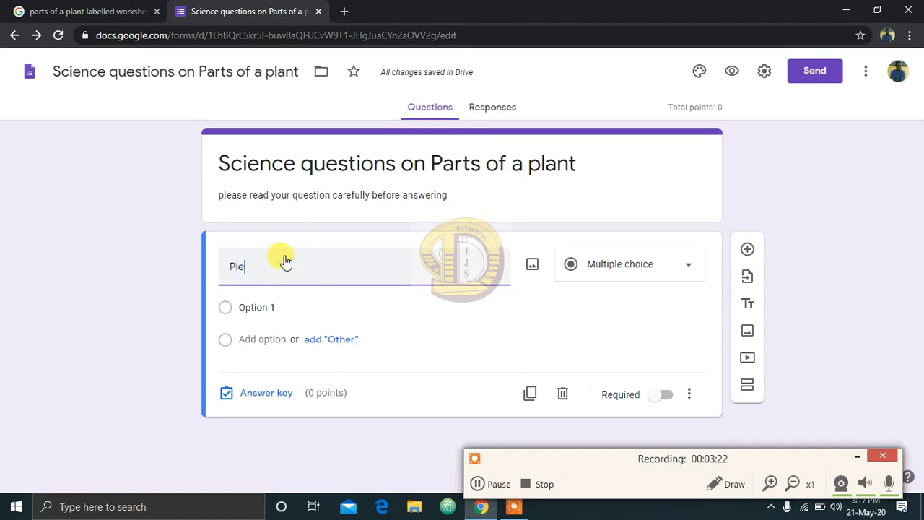
pyautogui.write('ase yo')
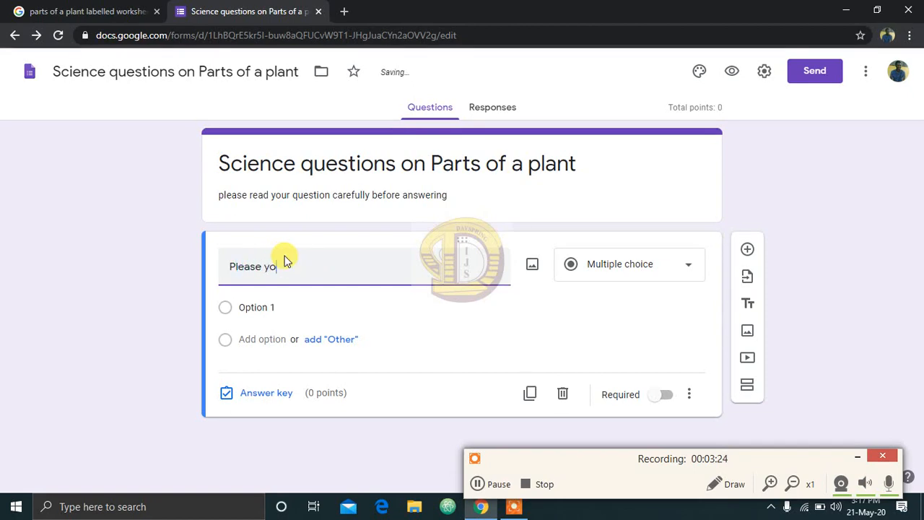
pyautogui.write('ur full')
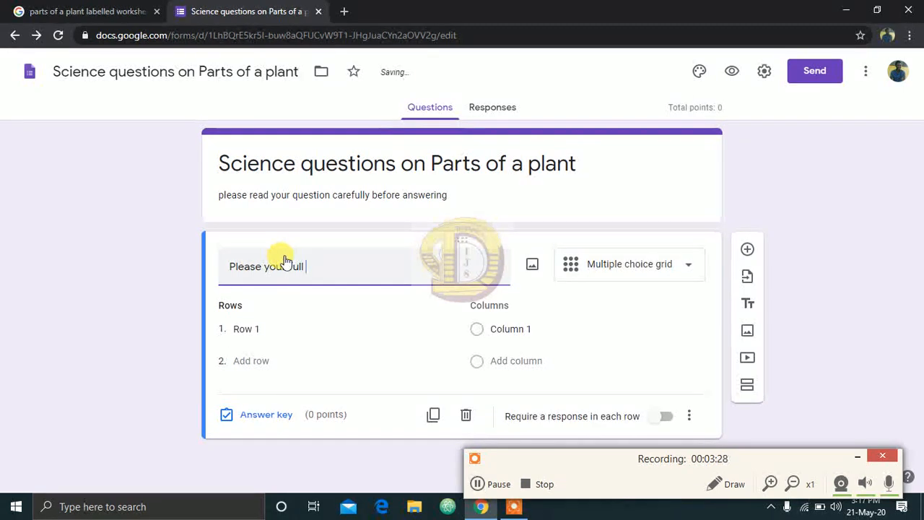
pyautogui.write('n')
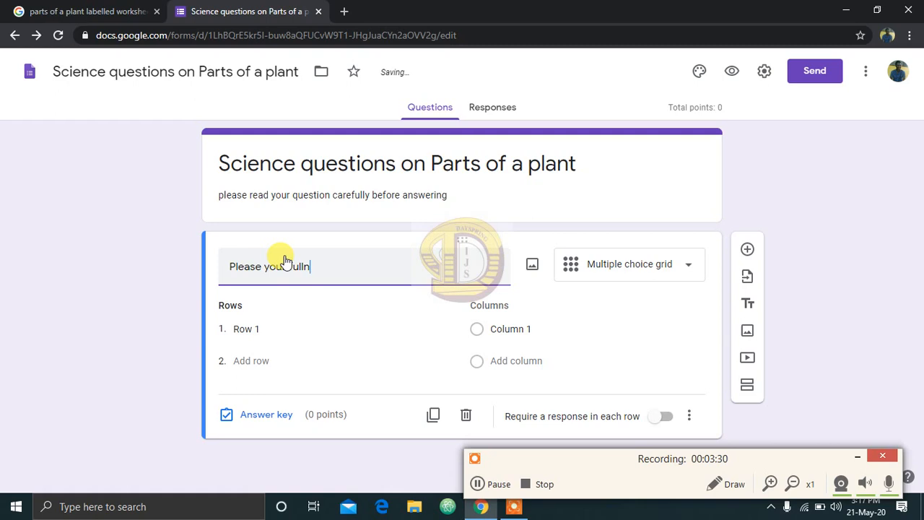
pyautogui.write('ame.')
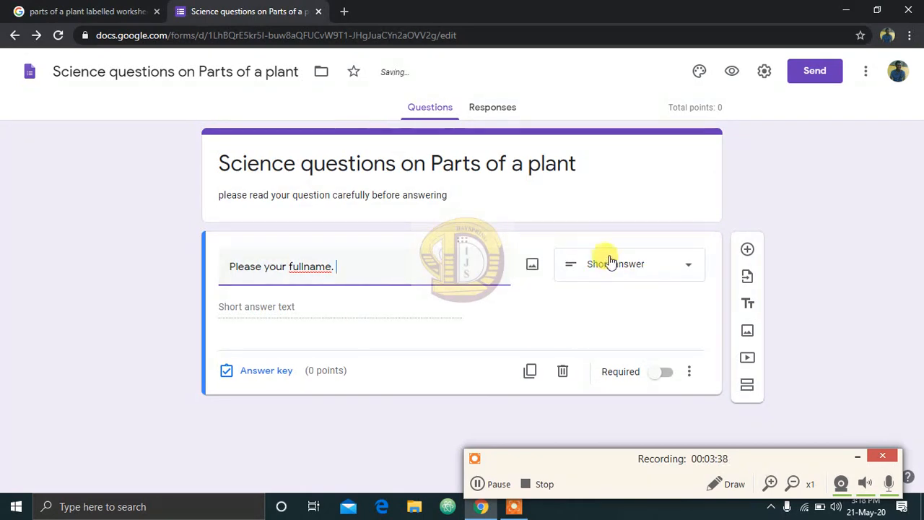
pyautogui.click(345, 309)
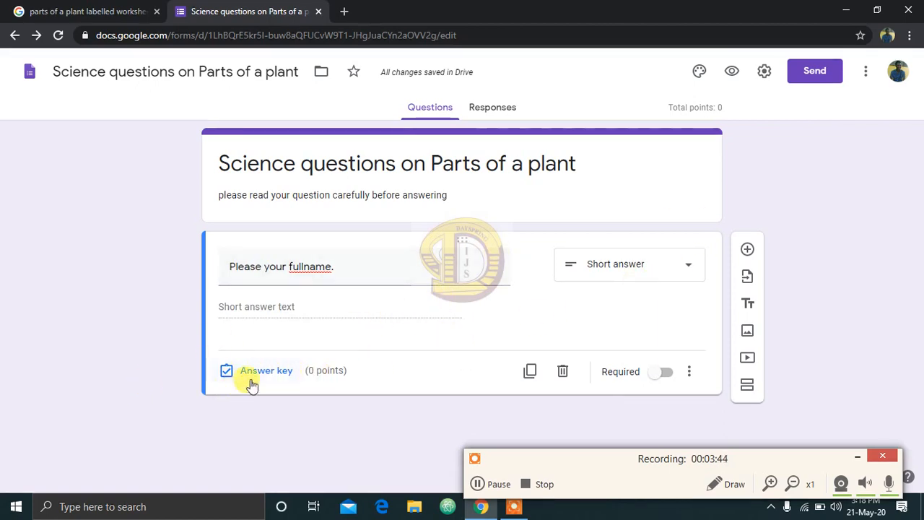
pyautogui.click(663, 372)
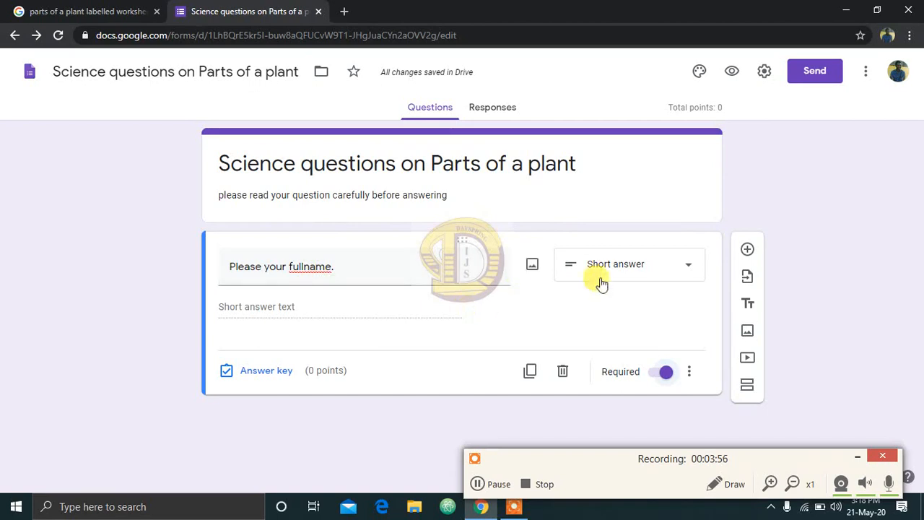
# Add a multiple-choice question below the fullname question, titled "which of the following is a source of protein?".
pyautogui.click(748, 250)
pyautogui.moveTo(918, 224); pyautogui.dragTo(922, 350)
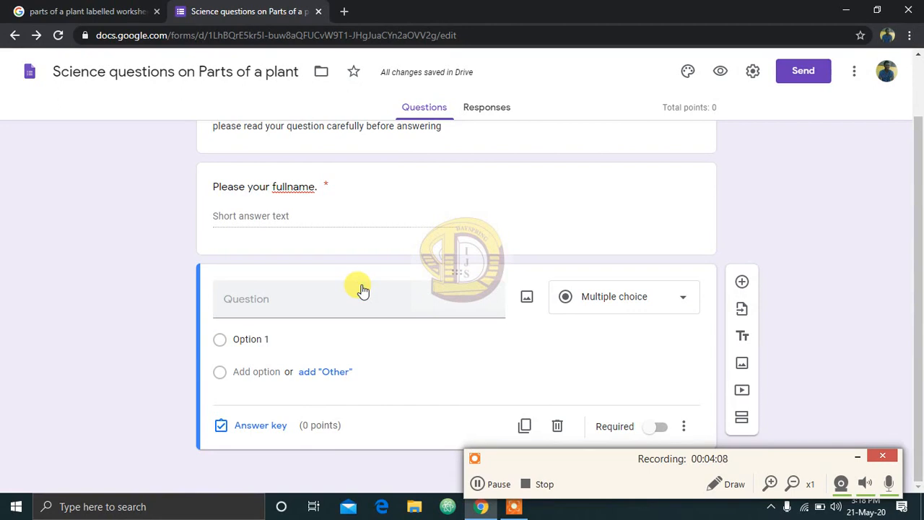
pyautogui.click(278, 306)
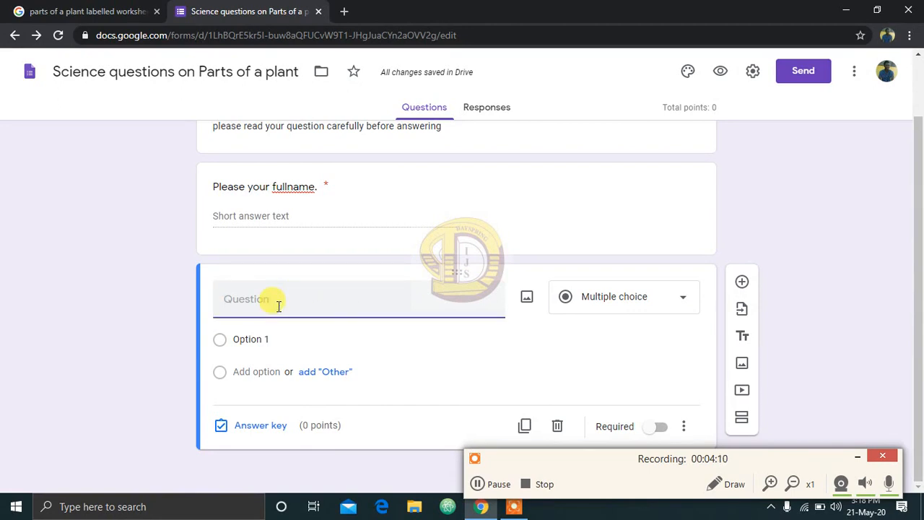
pyautogui.write('which of the following is a source of pro')
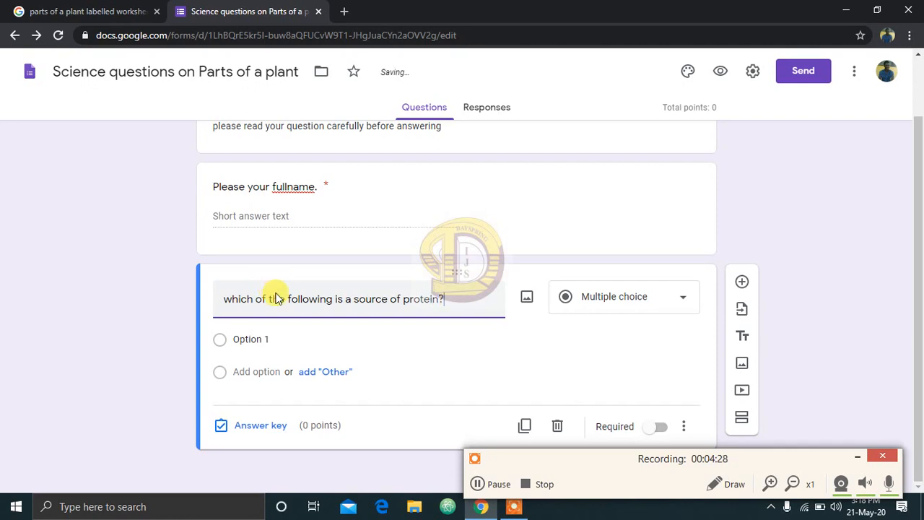
# Enter the answer options beans, cassava, butter and fruits for the protein question.
pyautogui.click(256, 337)
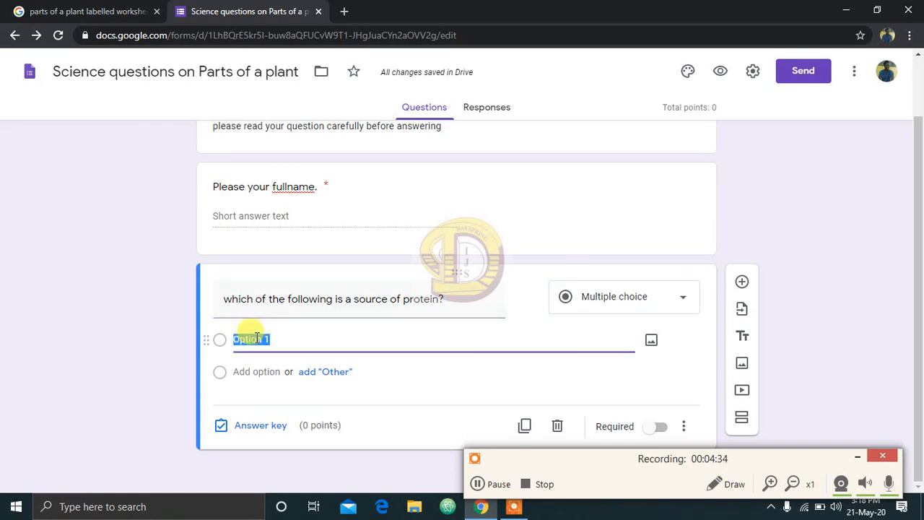
pyautogui.write('beans')
pyautogui.click(249, 371)
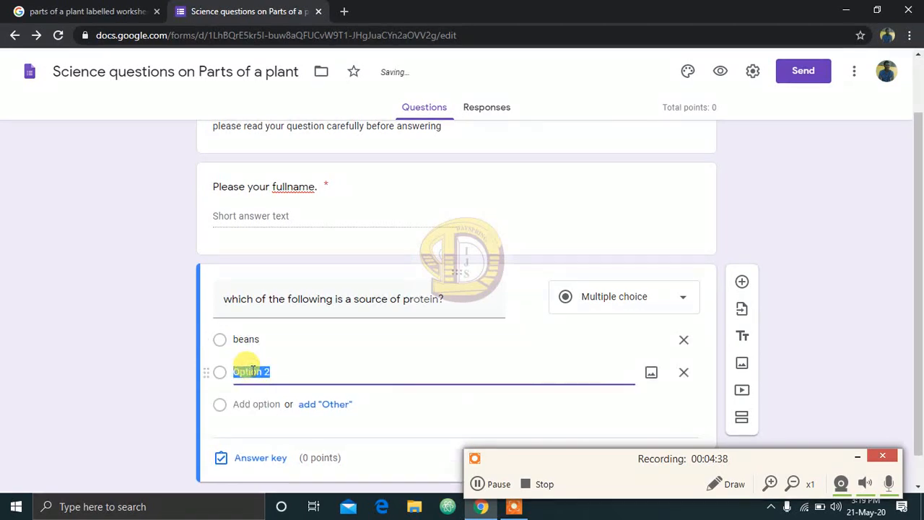
pyautogui.write('cassava')
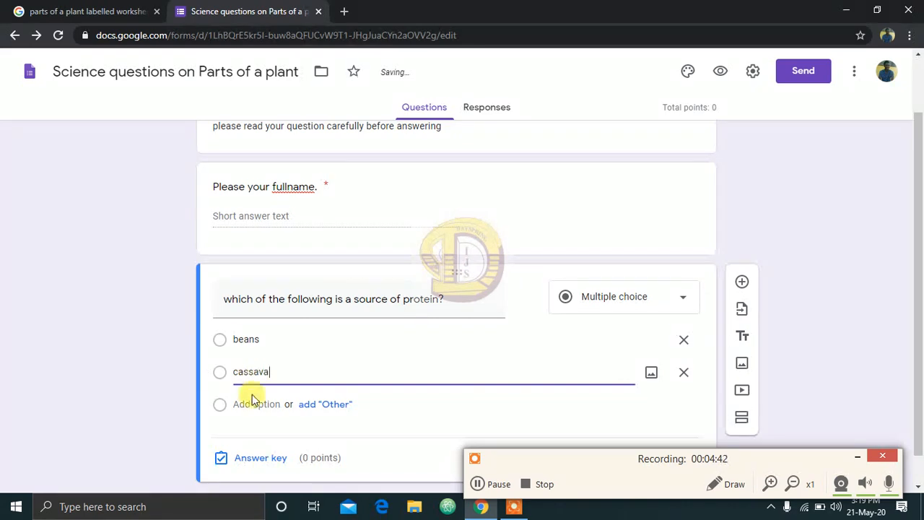
pyautogui.click(253, 404)
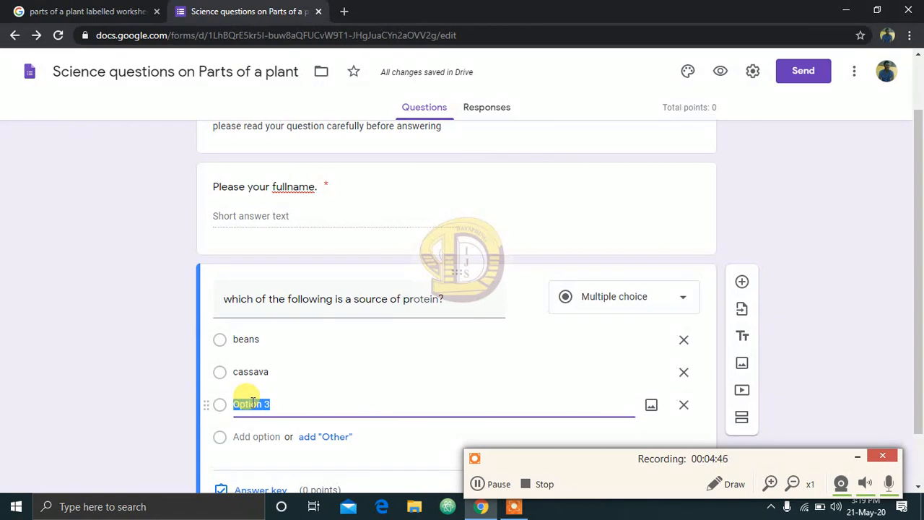
pyautogui.write('butter')
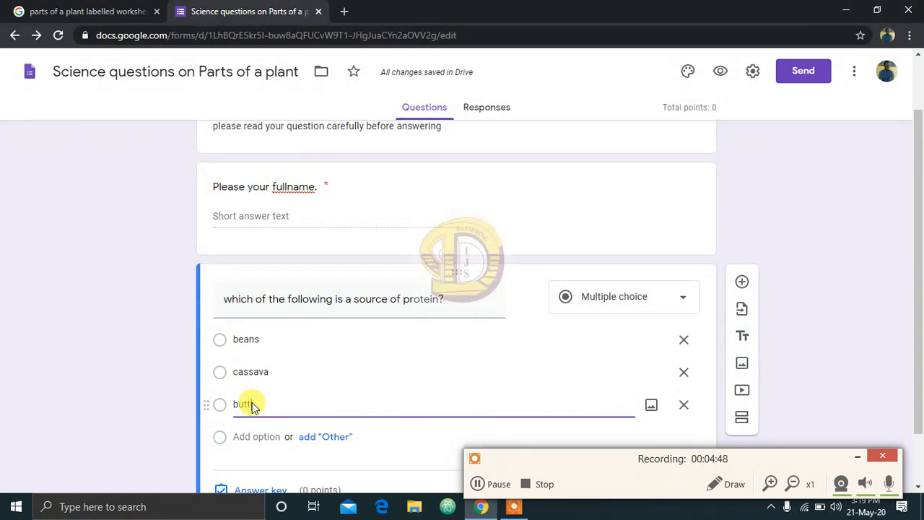
pyautogui.click(256, 436)
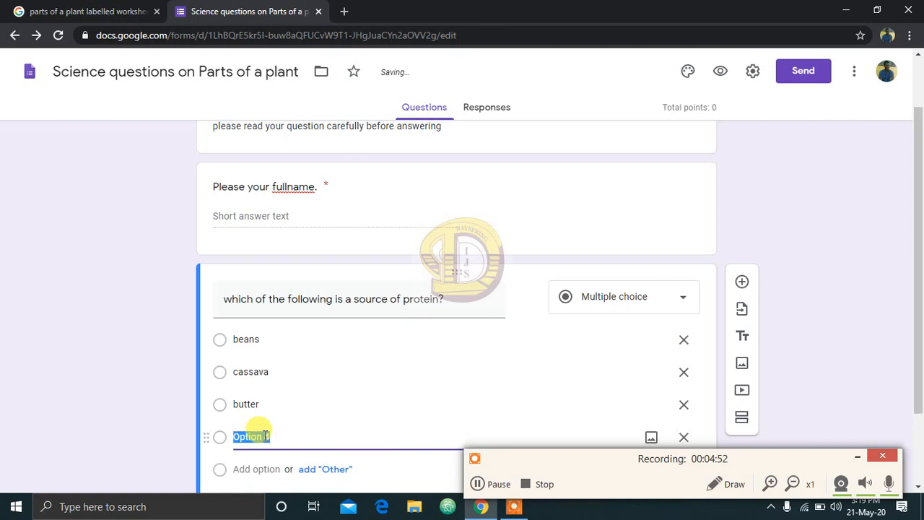
pyautogui.write('fruits')
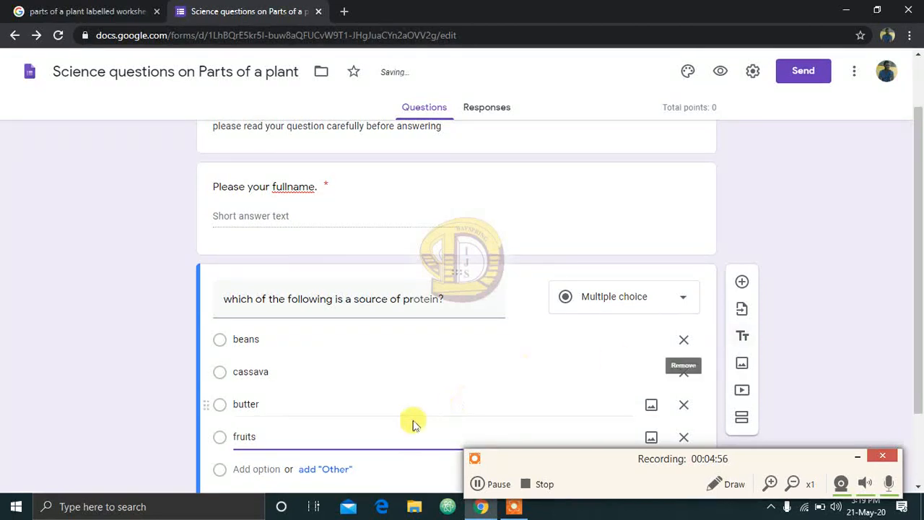
# In the protein question's answer key, mark beans as the correct answer and assign 1 point.
pyautogui.moveTo(918, 280); pyautogui.dragTo(919, 359)
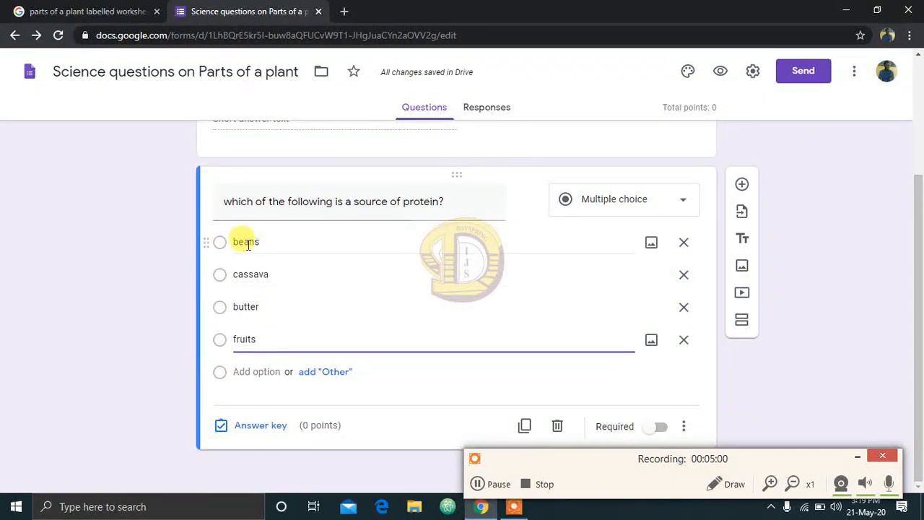
pyautogui.click(251, 432)
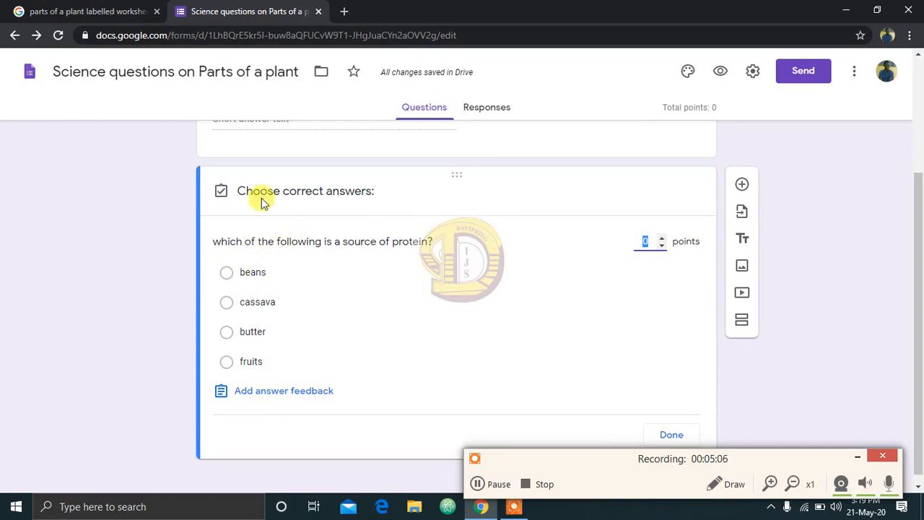
pyautogui.click(226, 272)
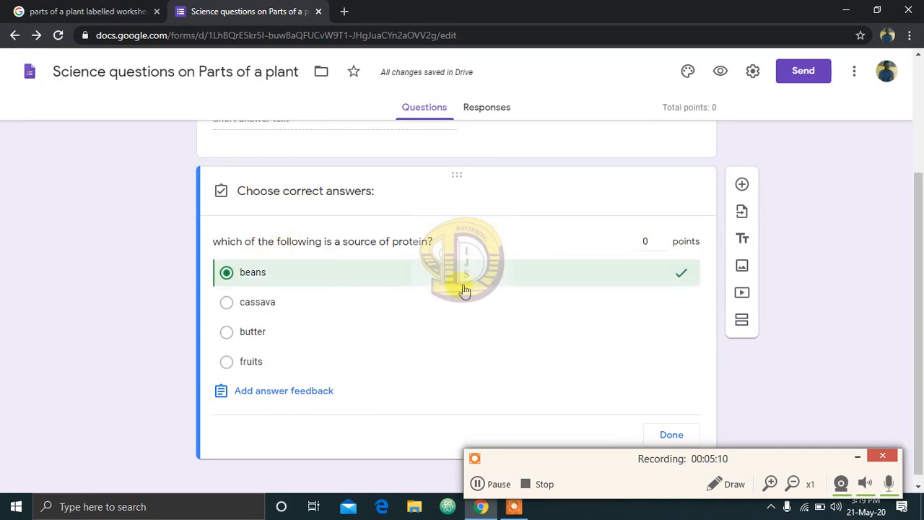
pyautogui.click(649, 242)
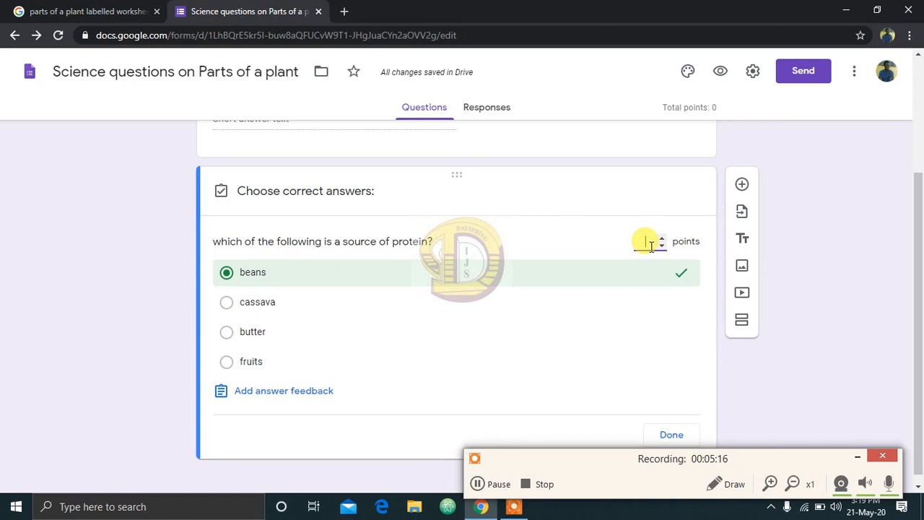
pyautogui.click(665, 438)
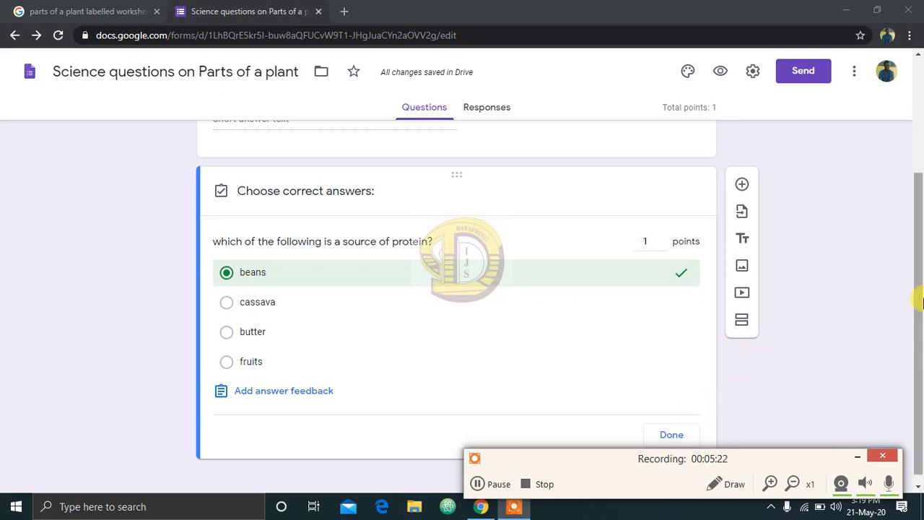
pyautogui.scroll(-1, 920, 301)
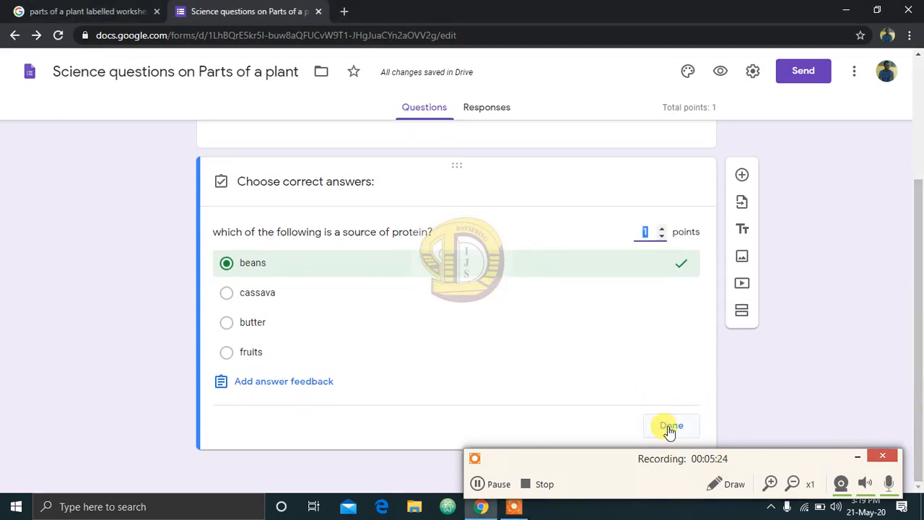
pyautogui.click(668, 426)
# Make the protein question required.
pyautogui.click(857, 456)
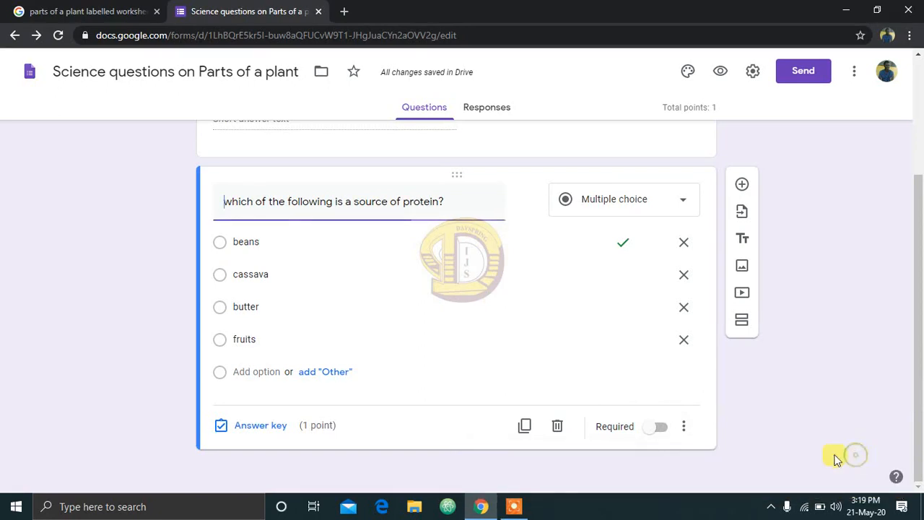
pyautogui.click(658, 429)
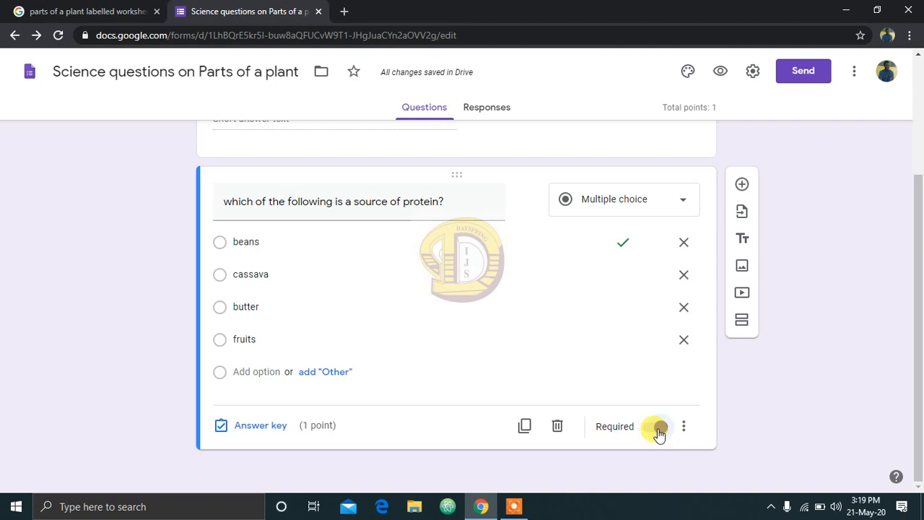
pyautogui.click(659, 429)
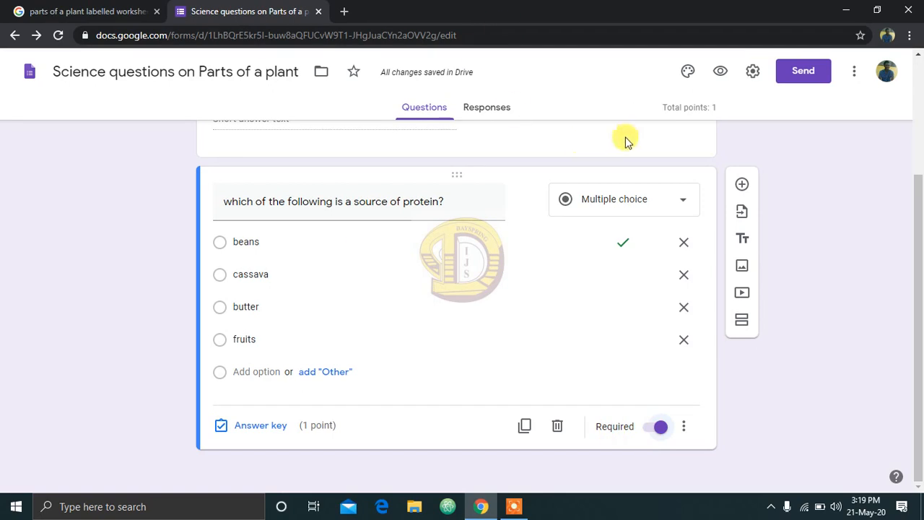
# Add a new blank question after the protein question and prefix the protein question's title with "1. ".
pyautogui.click(743, 186)
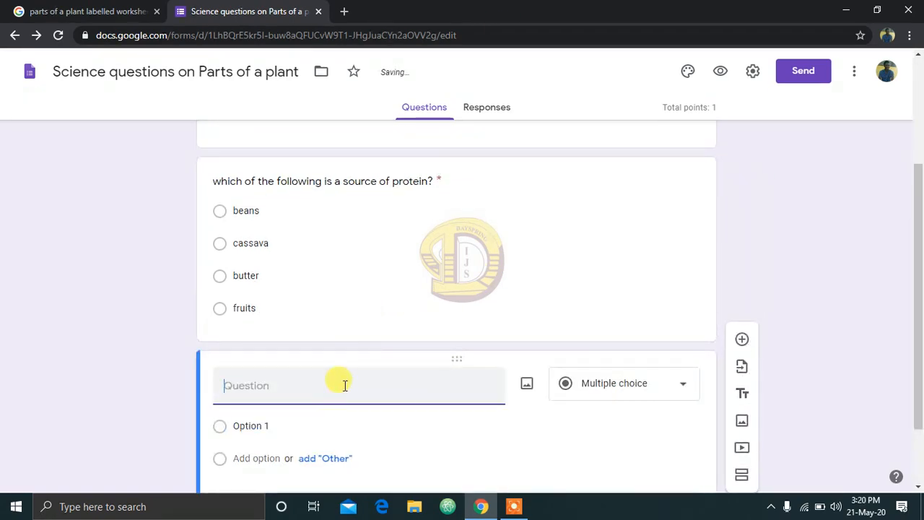
pyautogui.click(214, 186)
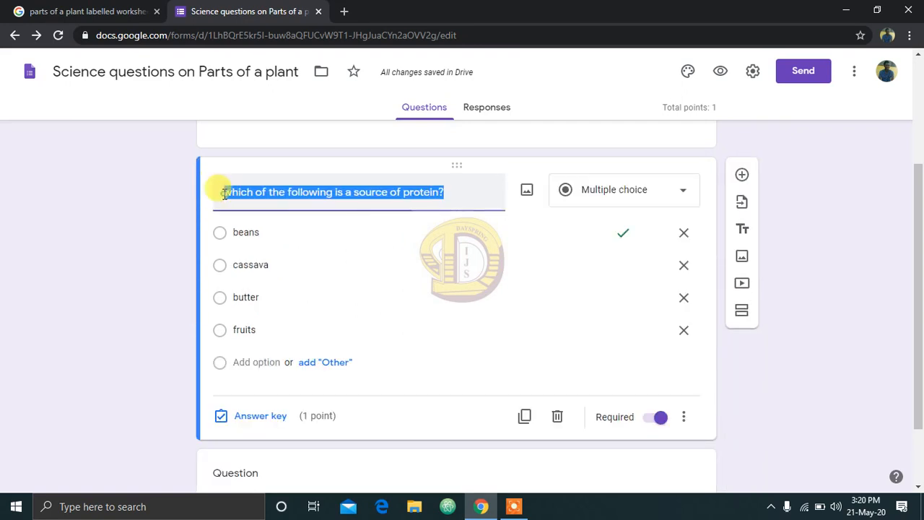
pyautogui.click(225, 192)
pyautogui.write('1.')
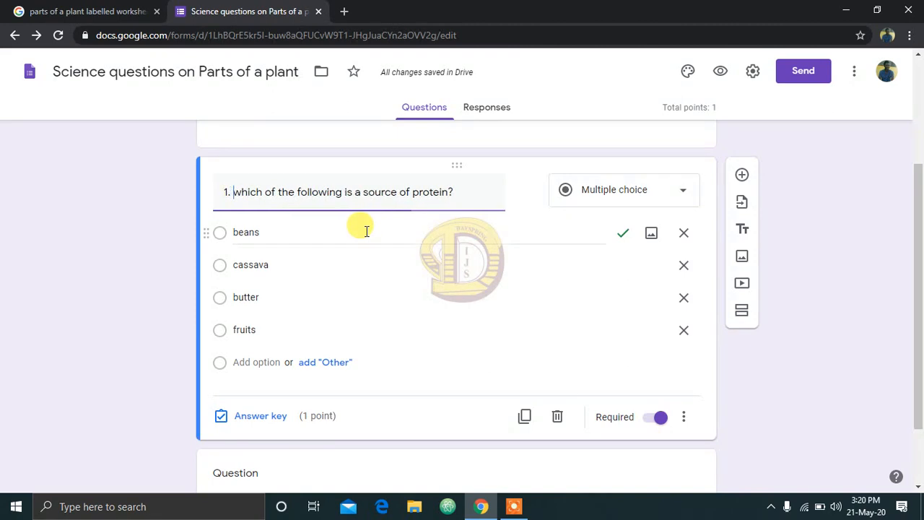
# Title the new blank multiple-choice question "2. What is the name of the part labelled 4".
pyautogui.moveTo(920, 240); pyautogui.dragTo(922, 369)
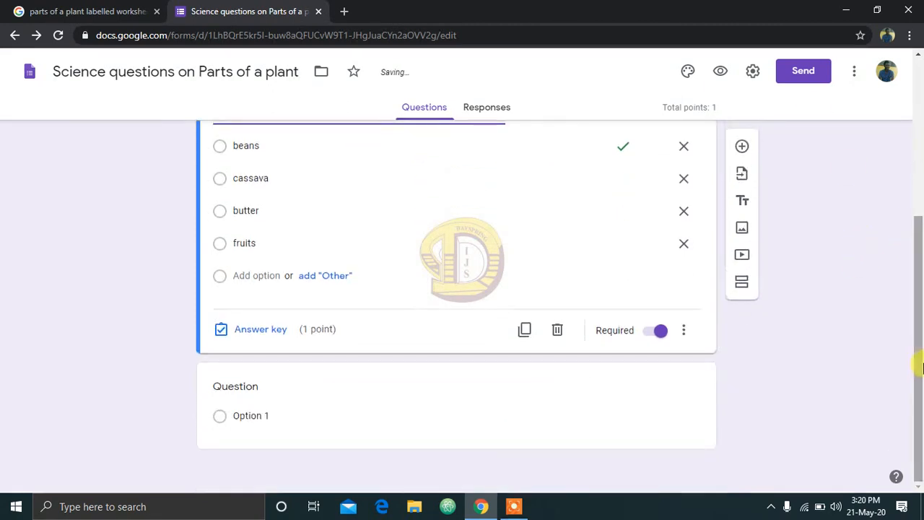
pyautogui.click(305, 392)
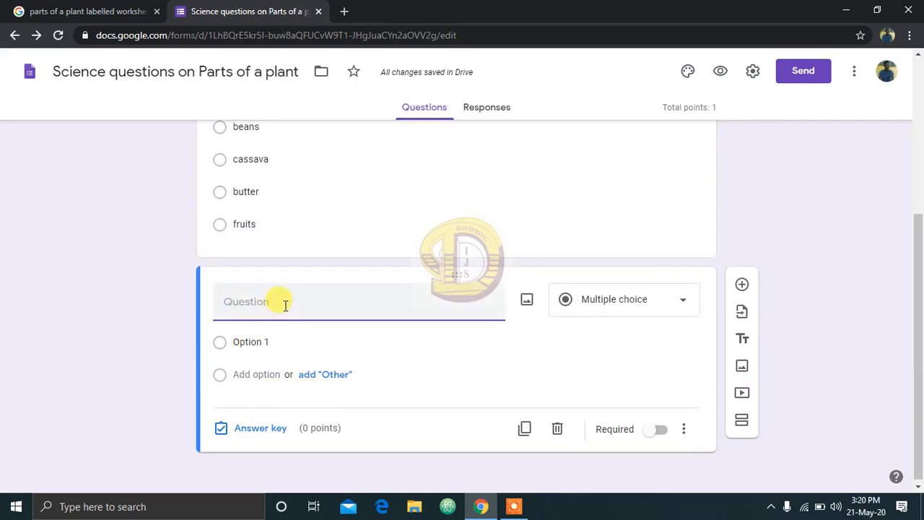
pyautogui.write('2. wh')
pyautogui.press('BackSpace')
pyautogui.press('BackSpace')
pyautogui.write('hat is the name ')
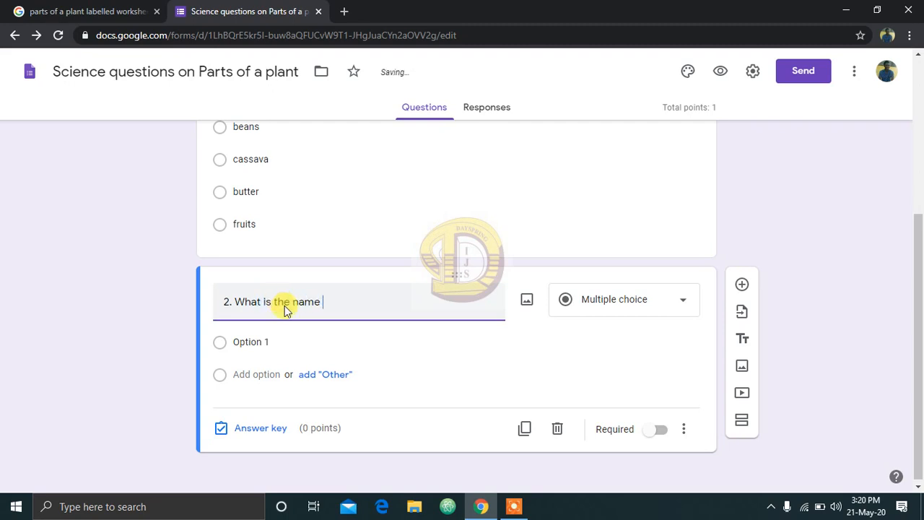
pyautogui.write('of')
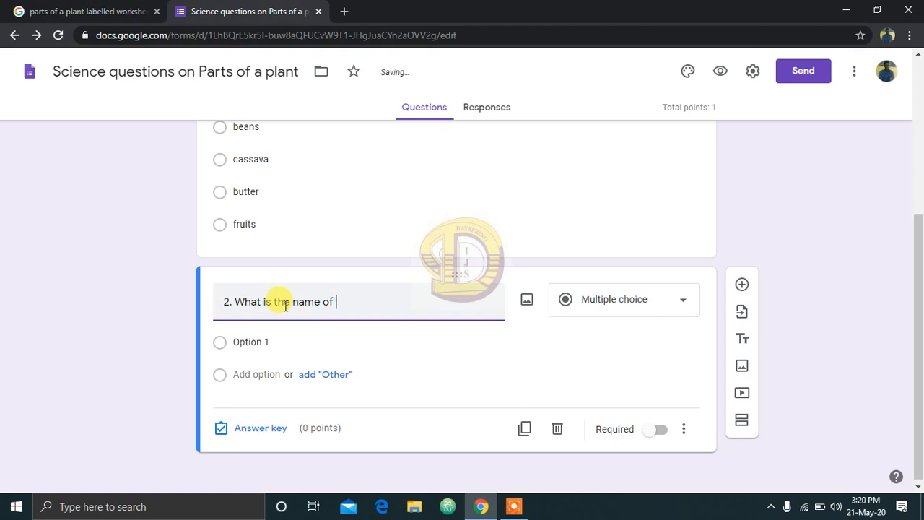
pyautogui.write(' the part labelled 4')
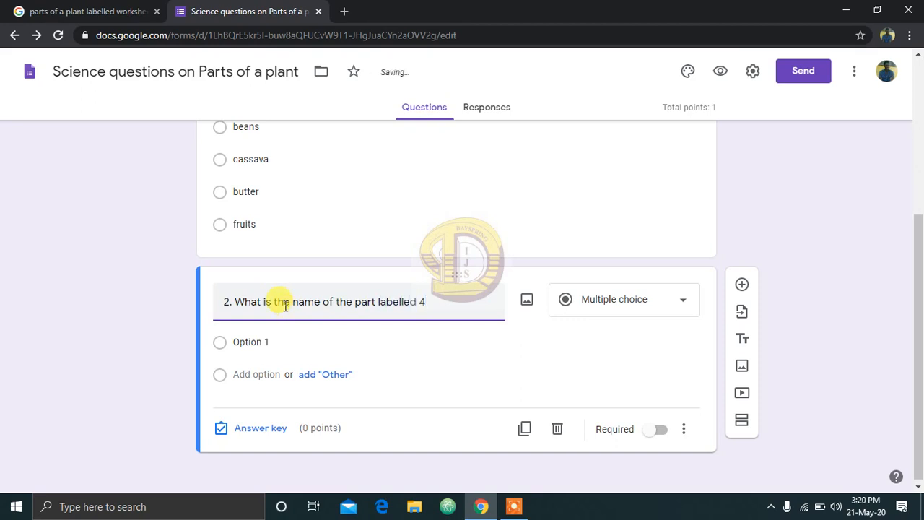
# Upload the "Parts of a Plant" worksheet image from the computer into question 2.
pyautogui.click(529, 302)
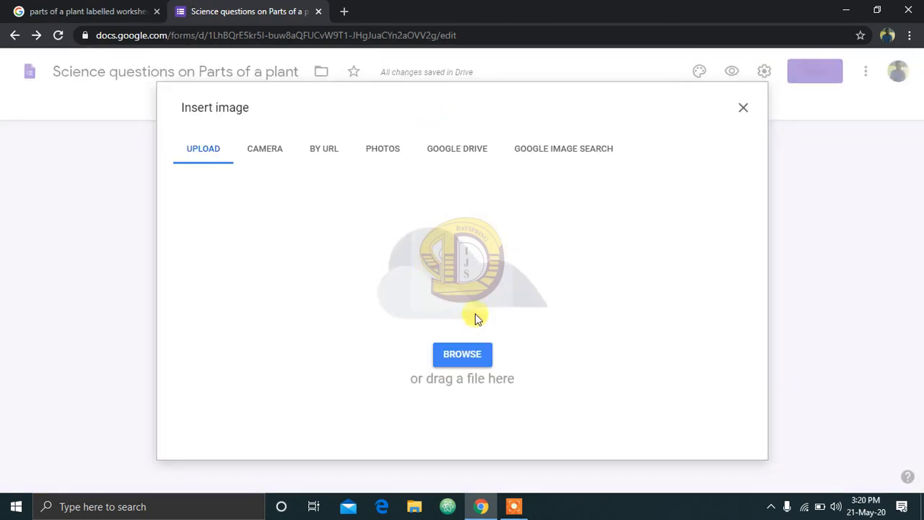
pyautogui.click(744, 110)
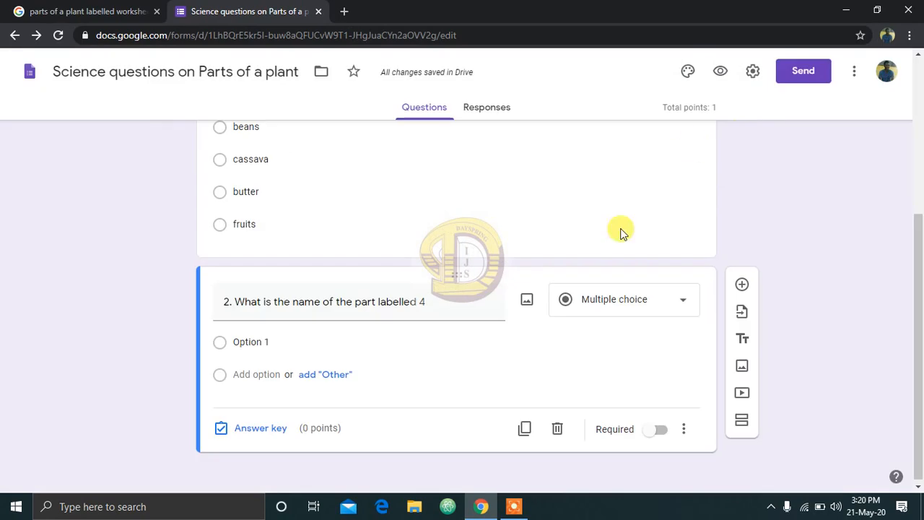
pyautogui.click(529, 302)
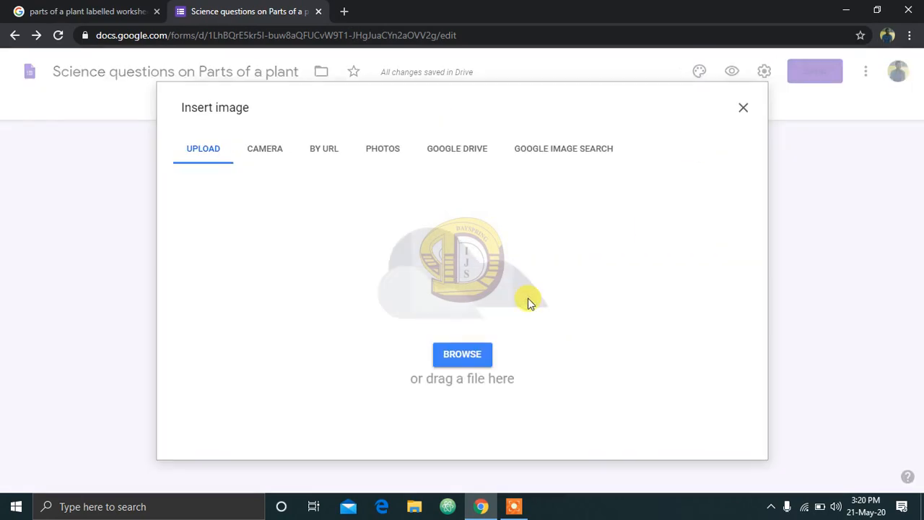
pyautogui.click(467, 354)
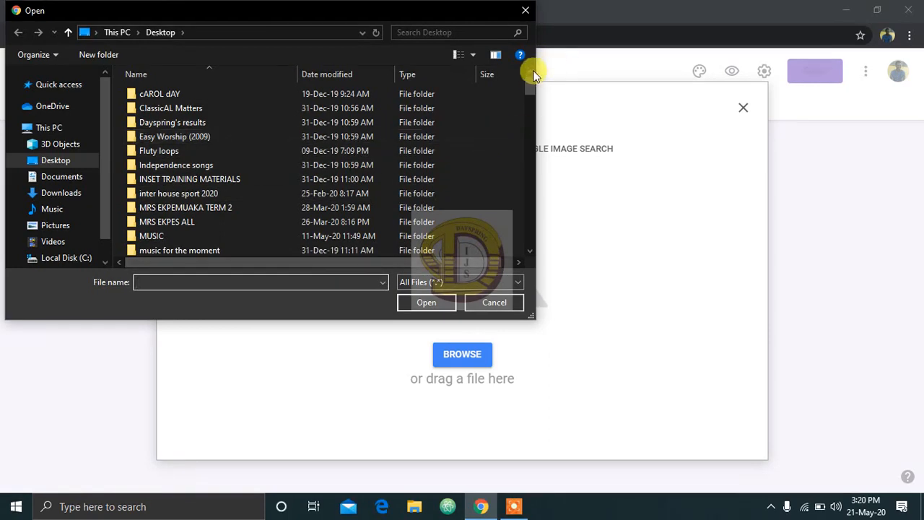
pyautogui.moveTo(530, 86); pyautogui.dragTo(529, 198)
pyautogui.click(320, 146)
pyautogui.doubleClick(320, 146)
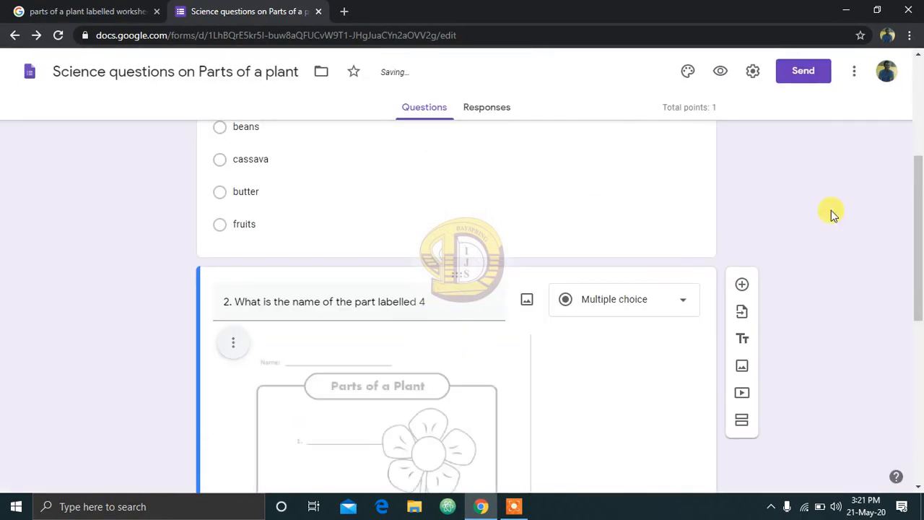
# Enter stem, root, flower and leaf as question 2's answer options and make the question required.
pyautogui.moveTo(919, 217); pyautogui.dragTo(919, 266)
pyautogui.moveTo(920, 289); pyautogui.dragTo(920, 336)
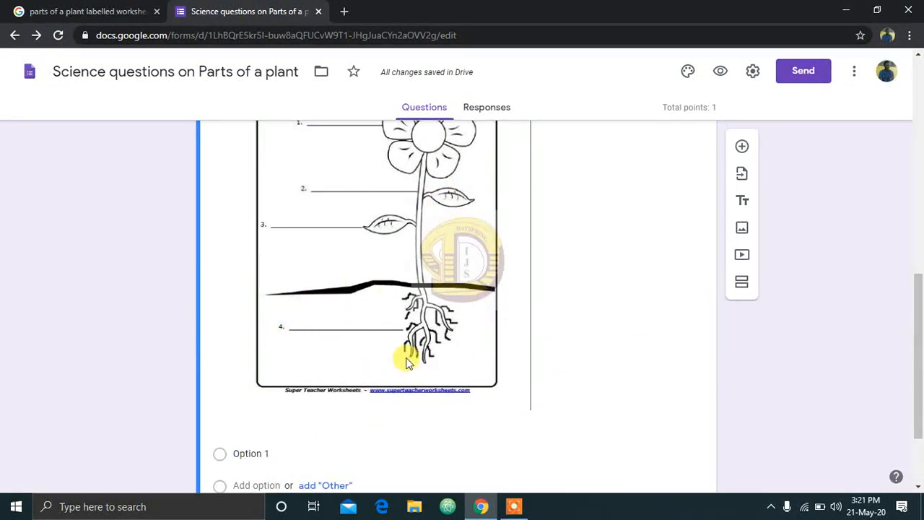
pyautogui.moveTo(918, 334); pyautogui.dragTo(921, 374)
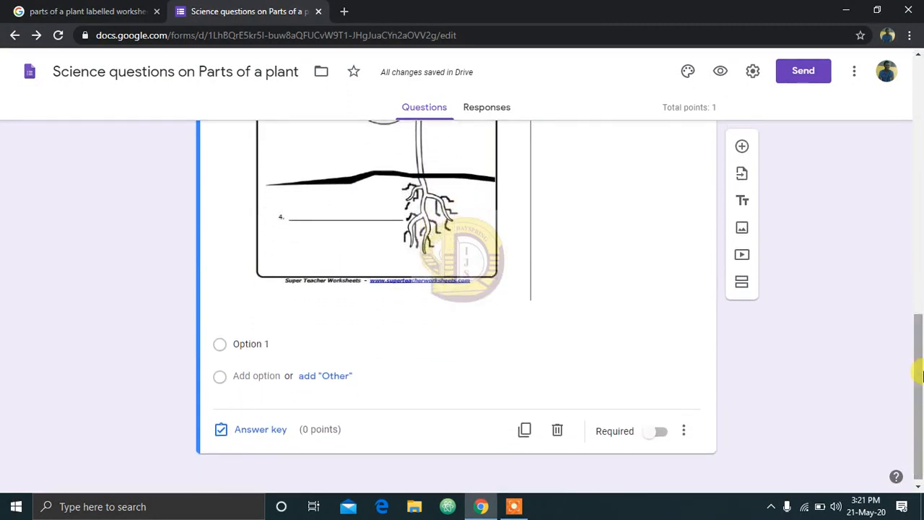
pyautogui.click(245, 345)
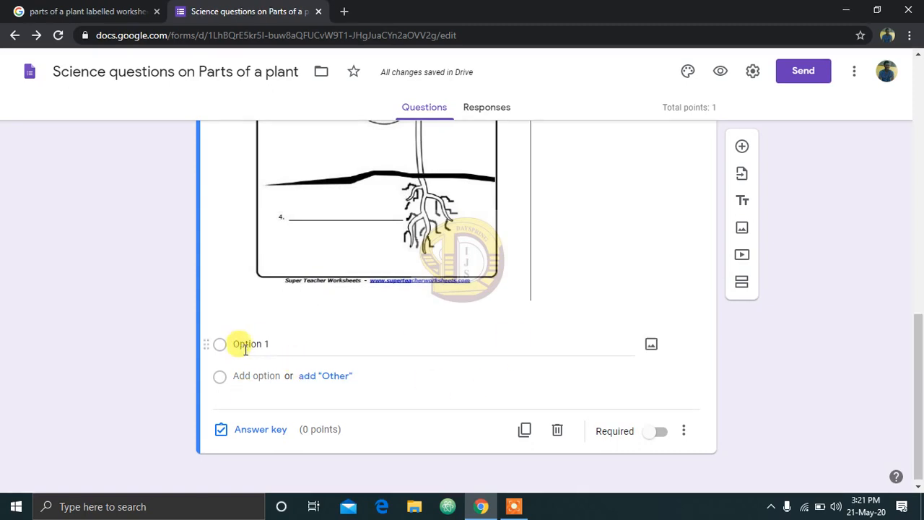
pyautogui.click(241, 346)
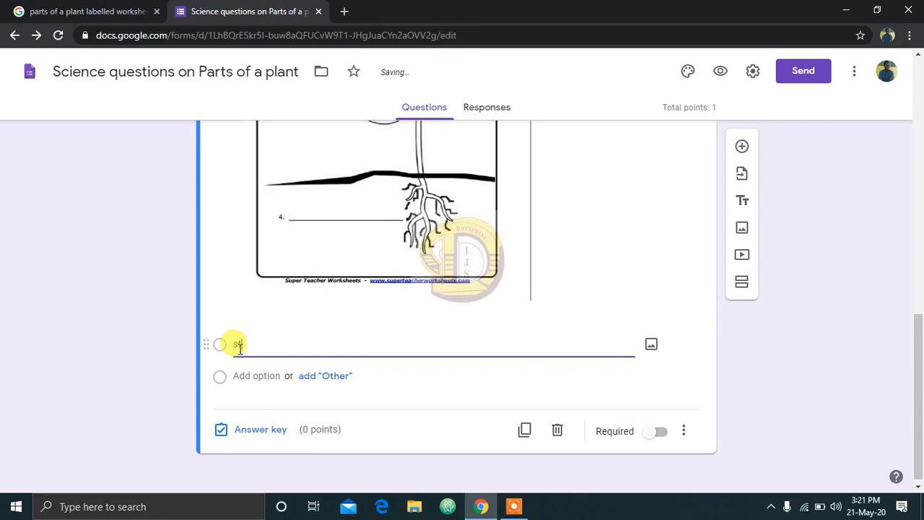
pyautogui.click(256, 377)
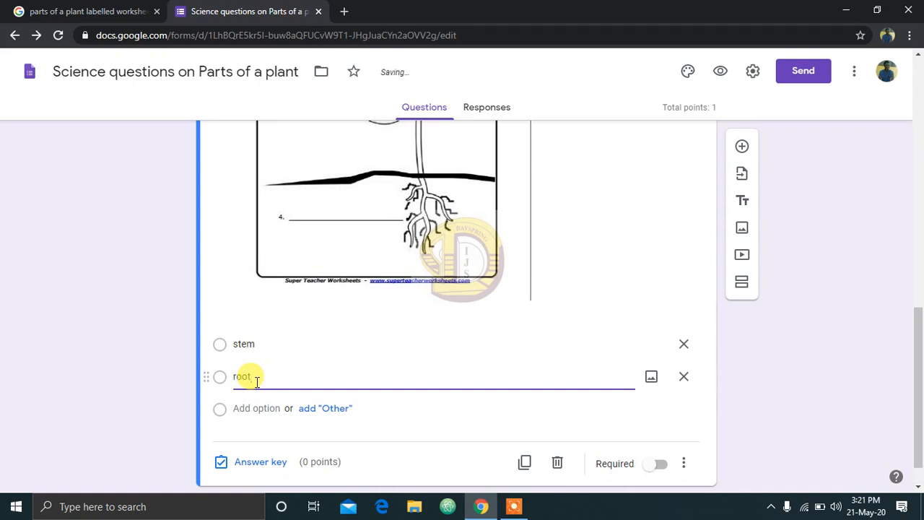
pyautogui.click(257, 408)
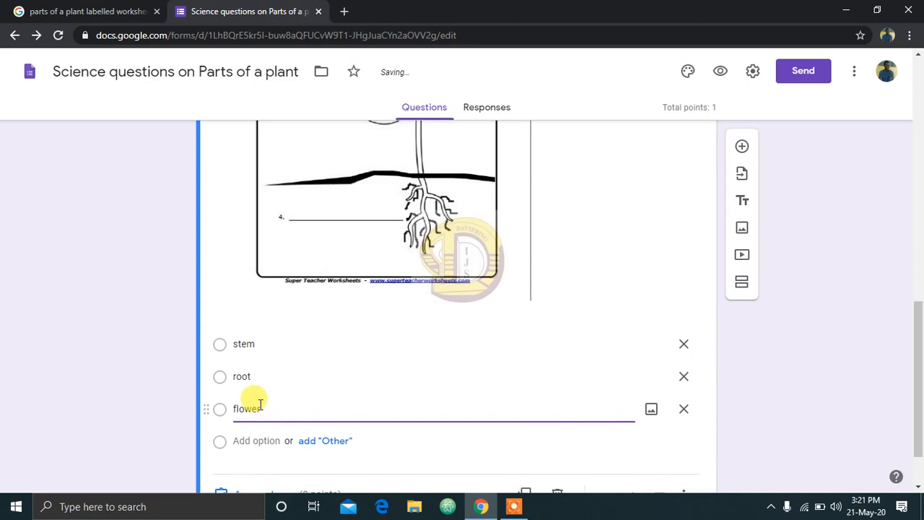
pyautogui.click(264, 441)
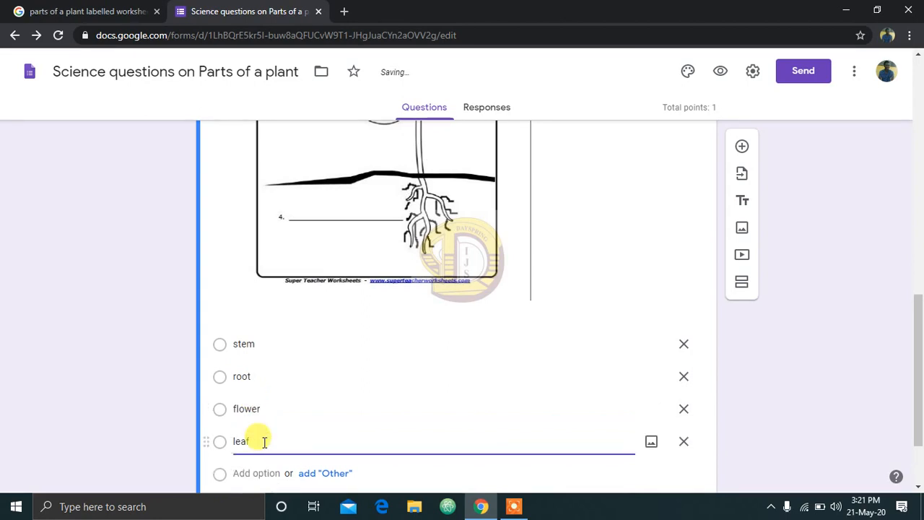
pyautogui.moveTo(920, 354); pyautogui.dragTo(921, 411)
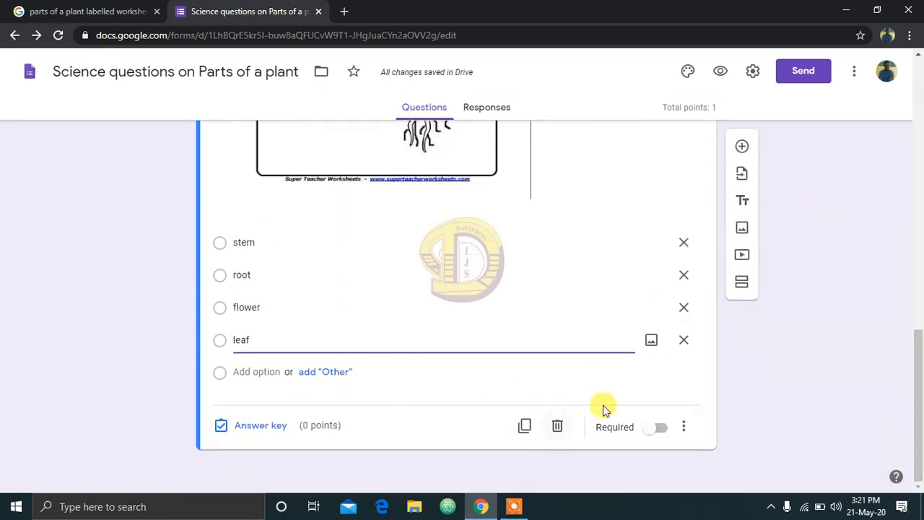
pyautogui.click(661, 427)
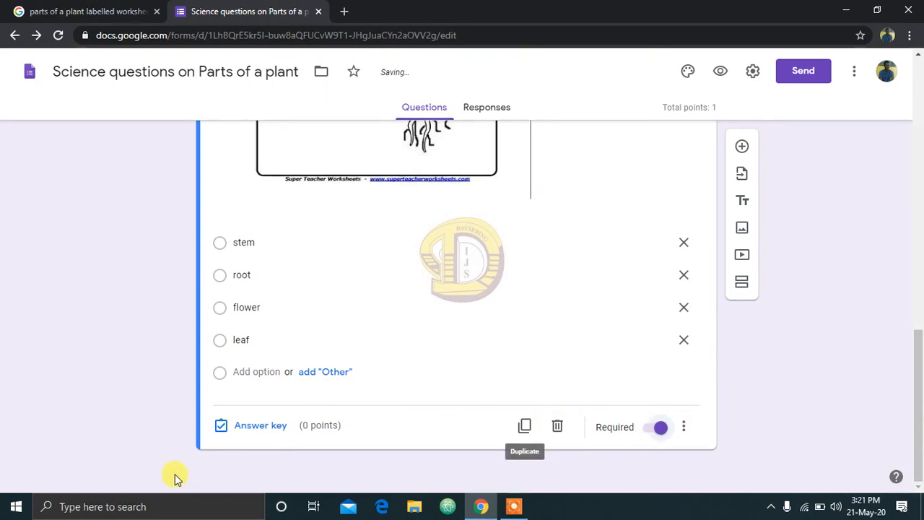
# In question 2's answer key, mark root as the correct answer and assign 3 points.
pyautogui.click(266, 426)
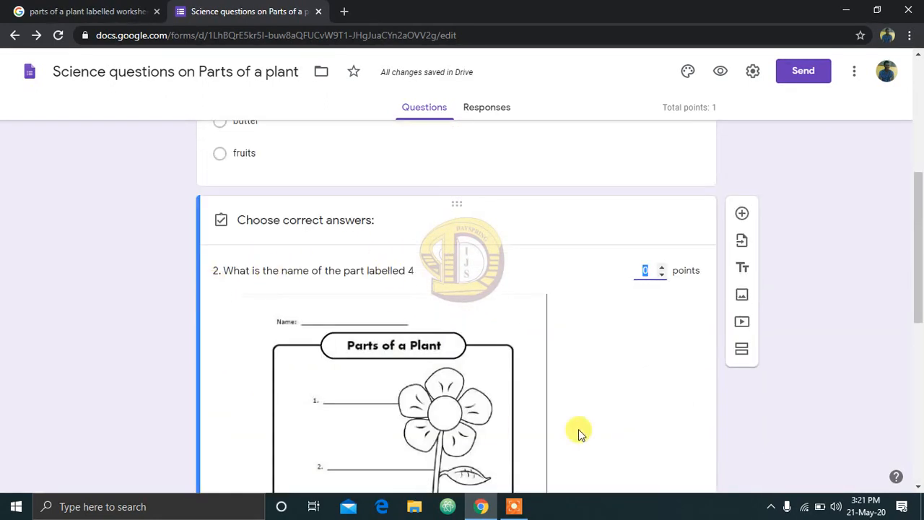
pyautogui.moveTo(919, 209); pyautogui.dragTo(919, 343)
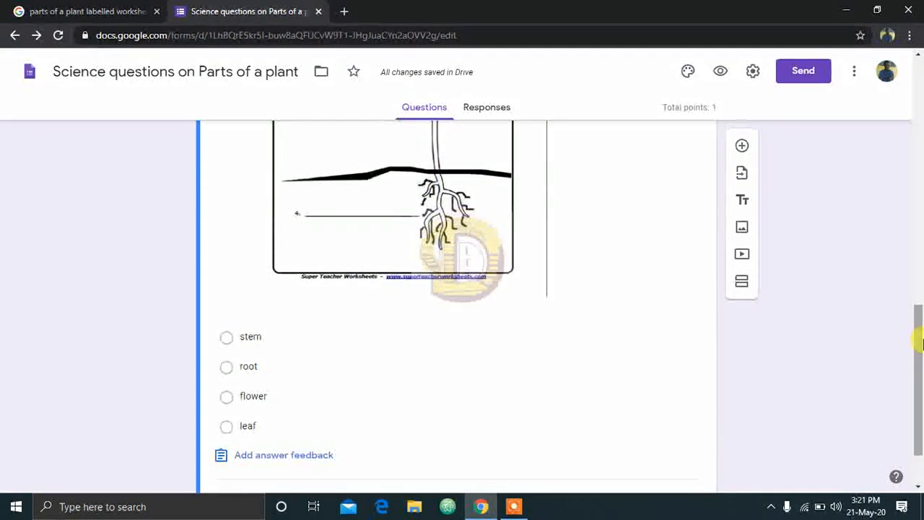
pyautogui.click(226, 366)
pyautogui.moveTo(919, 355); pyautogui.dragTo(921, 254)
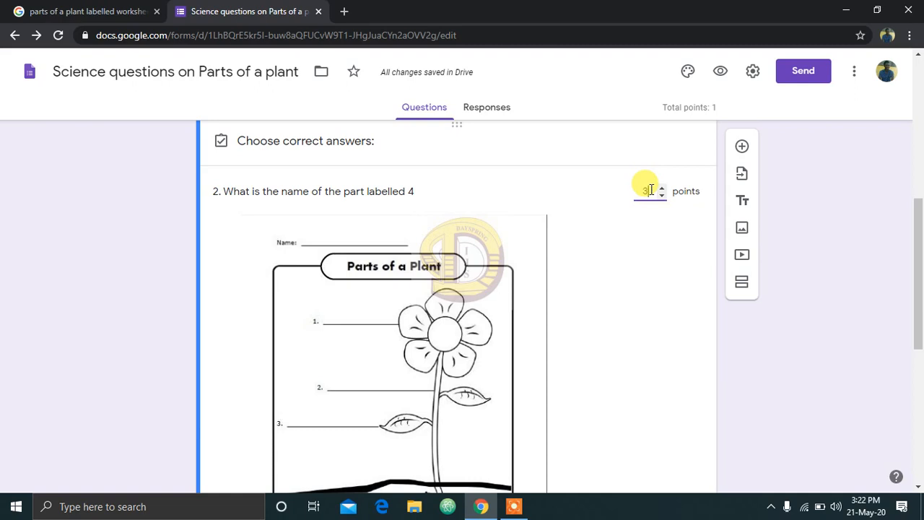
pyautogui.moveTo(917, 268); pyautogui.dragTo(918, 482)
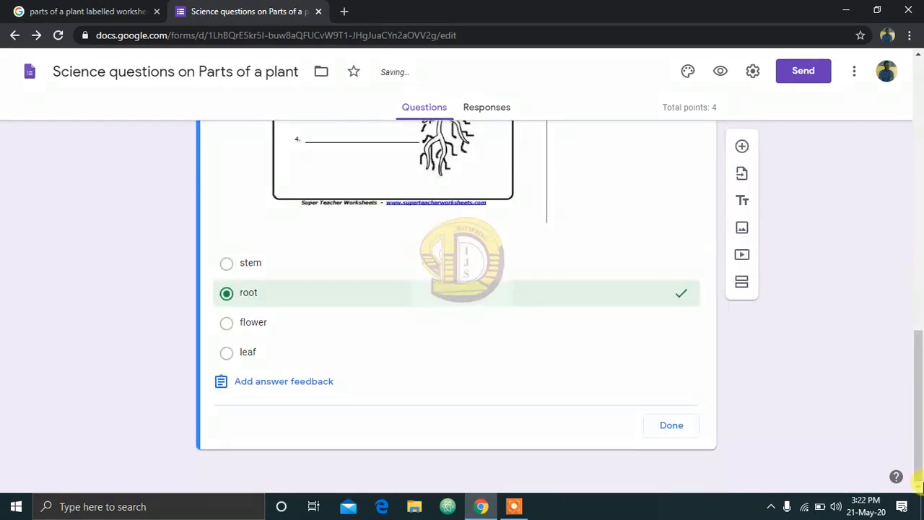
pyautogui.click(658, 426)
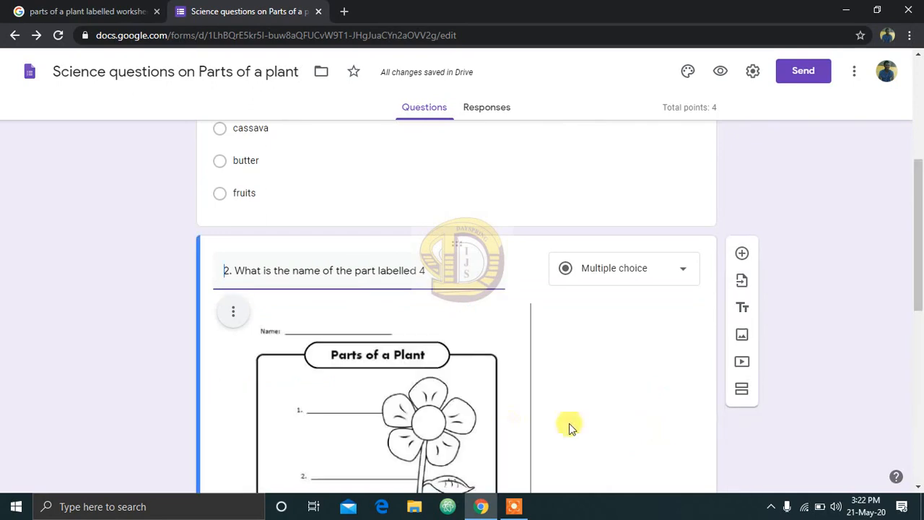
# Add a new blank question after question 2 and start its title with "3. ".
pyautogui.scroll(-2, 914, 299)
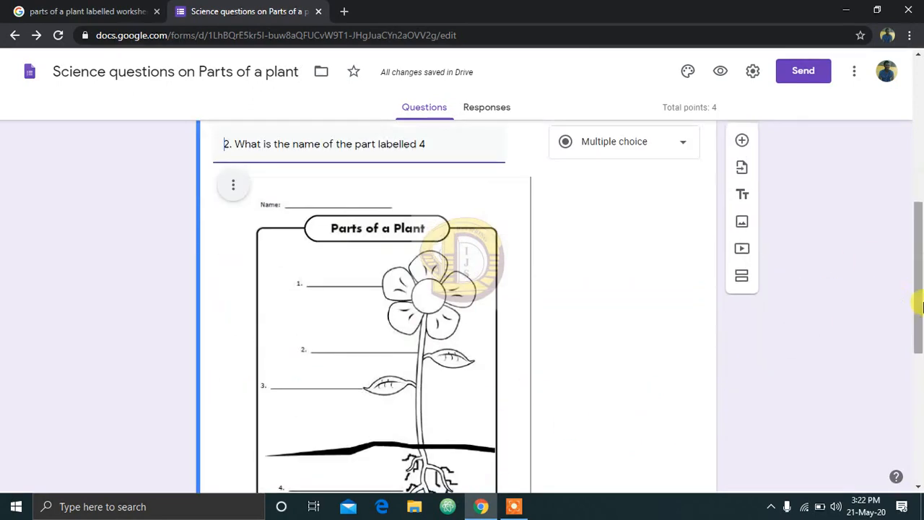
pyautogui.click(741, 145)
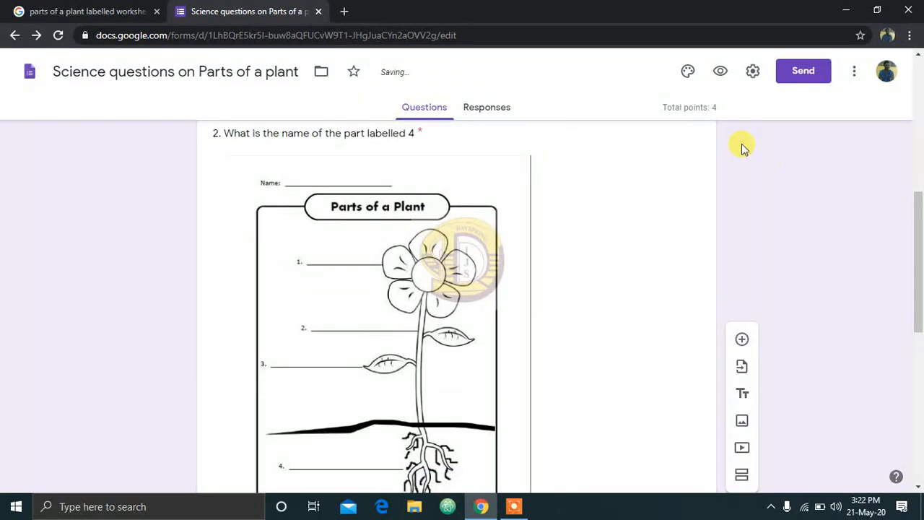
pyautogui.moveTo(919, 252); pyautogui.dragTo(920, 396)
pyautogui.click(261, 331)
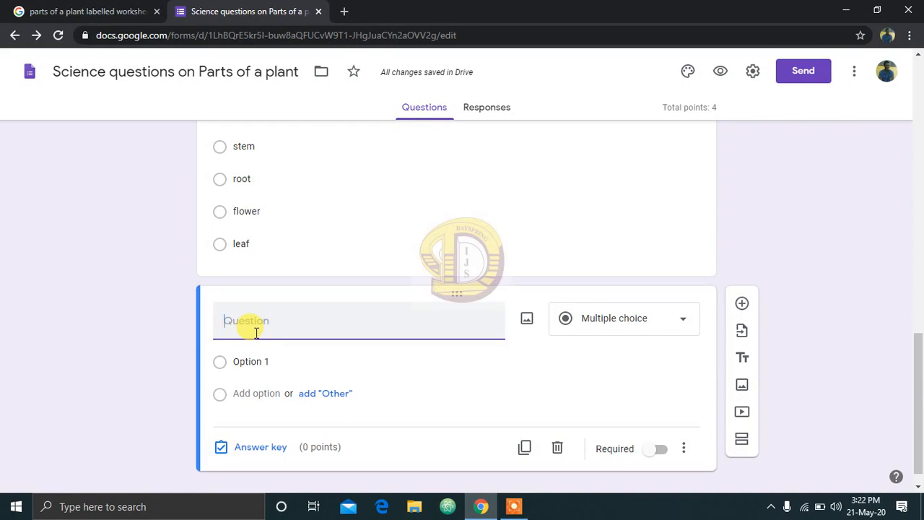
# Import the source of protein, type of food and state of matter questions from the "Science - Classes of food" form.
pyautogui.moveTo(919, 399); pyautogui.dragTo(919, 370)
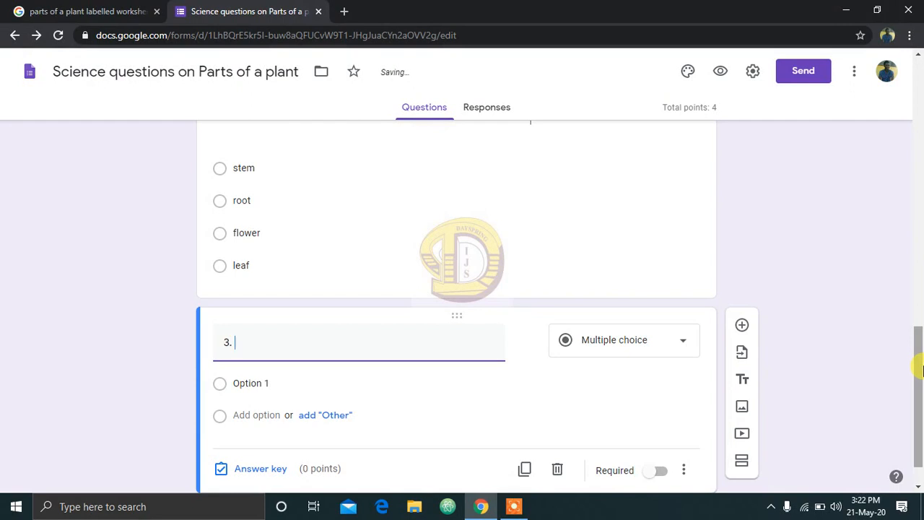
pyautogui.click(742, 354)
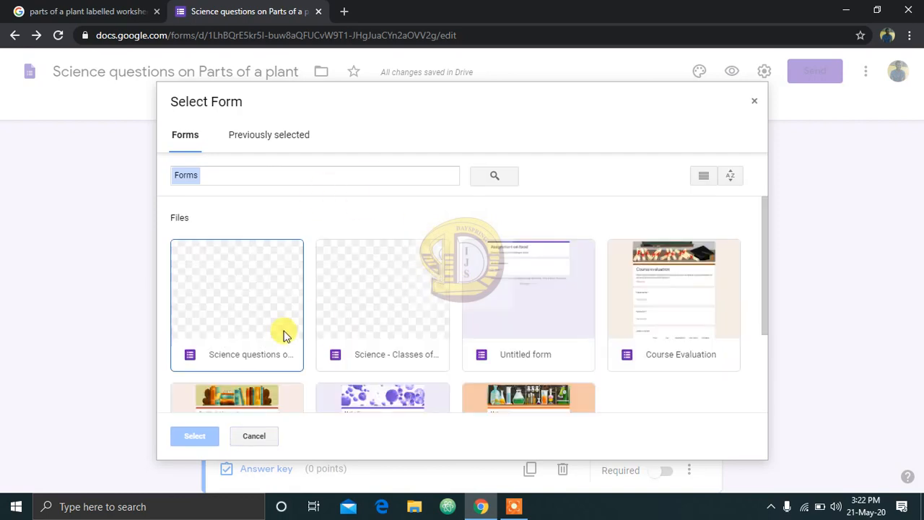
pyautogui.click(384, 309)
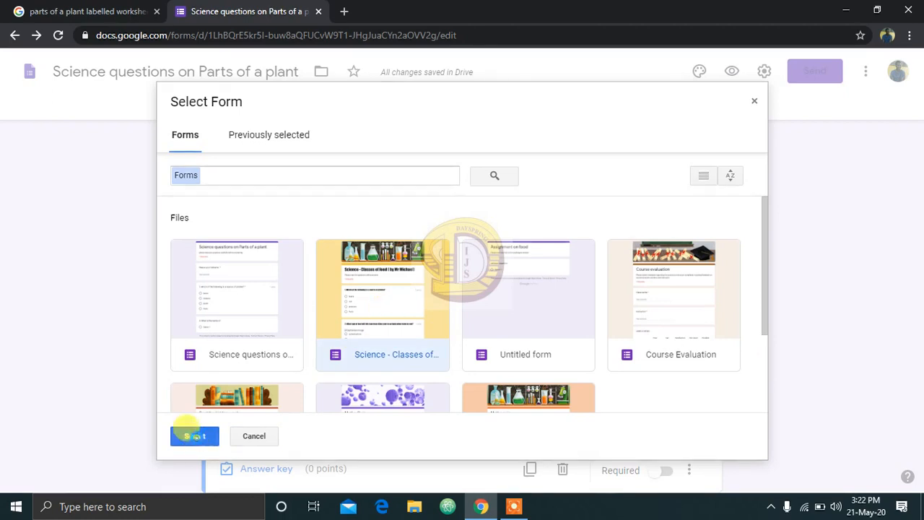
pyautogui.click(195, 436)
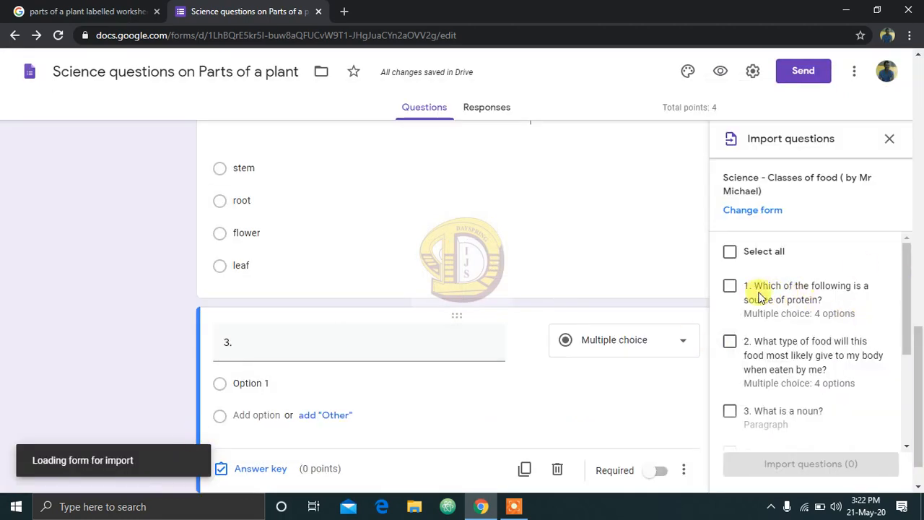
pyautogui.click(730, 287)
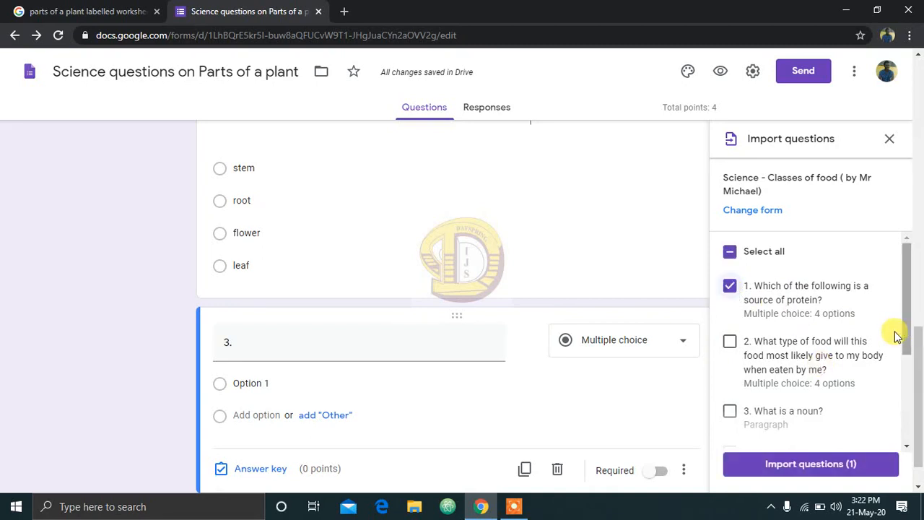
pyautogui.click(731, 351)
pyautogui.moveTo(909, 325); pyautogui.dragTo(920, 410)
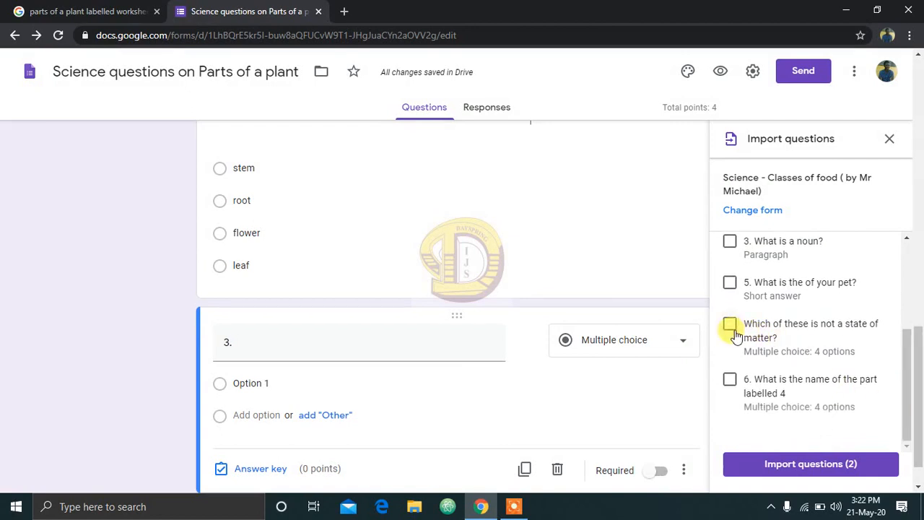
pyautogui.click(811, 464)
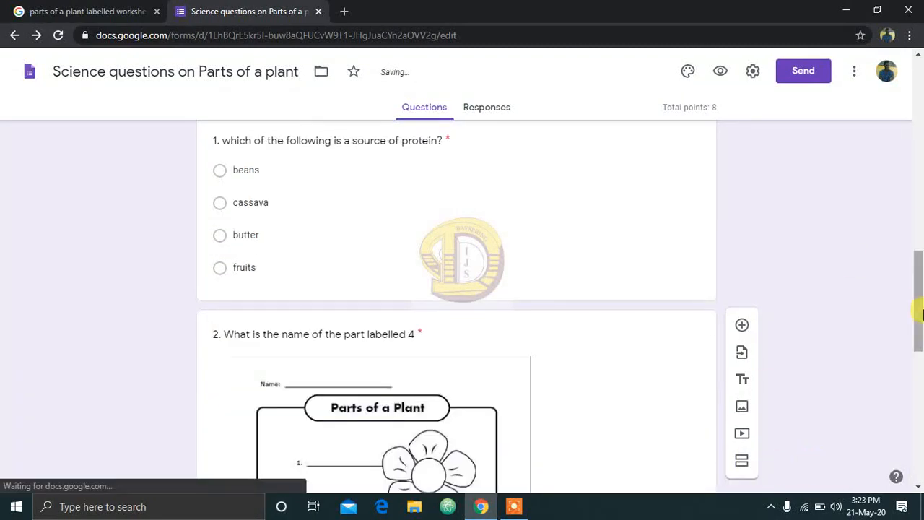
# Review the imported questions in the form, checking their options, marked answers, points and required settings.
pyautogui.scroll(-10, 606, 219)
pyautogui.moveTo(918, 270); pyautogui.dragTo(921, 125)
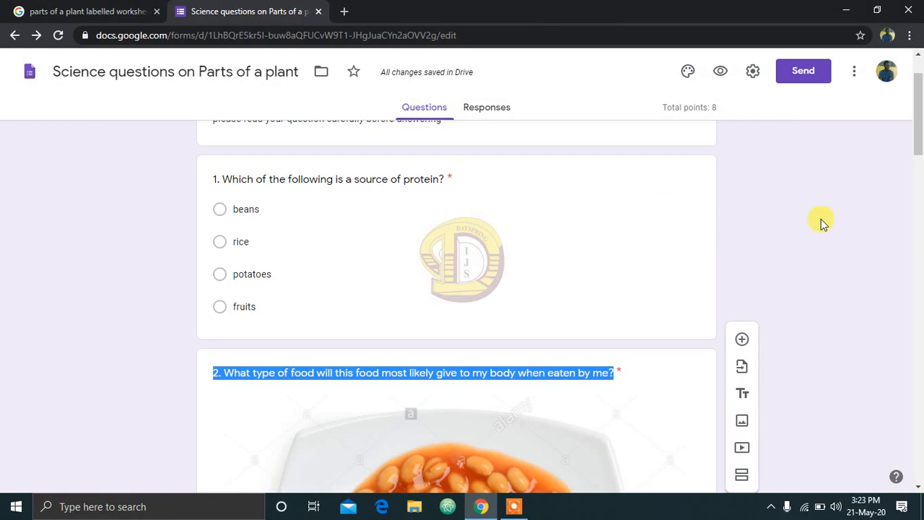
pyautogui.moveTo(921, 125); pyautogui.dragTo(921, 97)
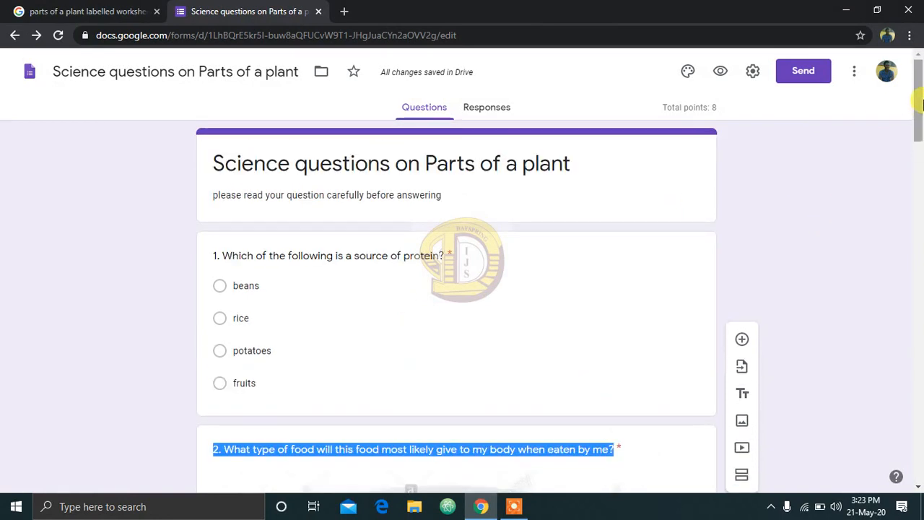
pyautogui.click(319, 315)
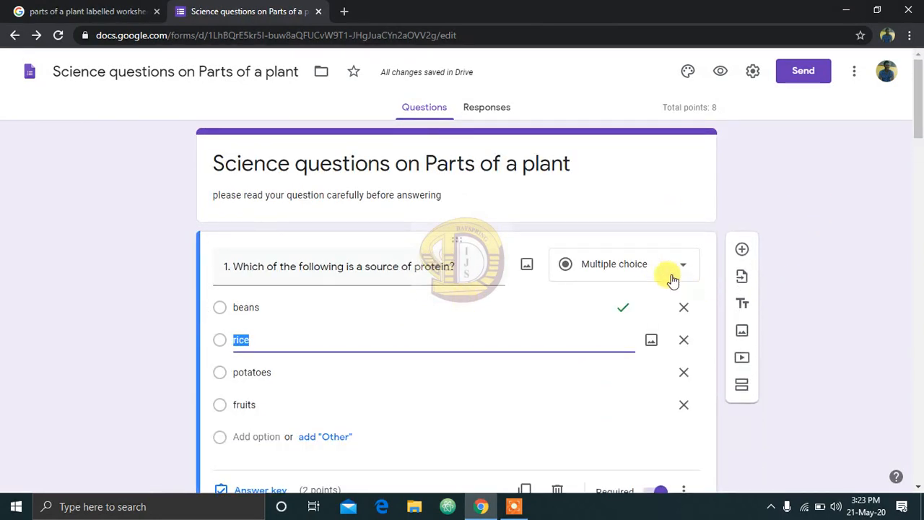
pyautogui.moveTo(918, 130)
pyautogui.mouseDown()
pyautogui.moveTo(918, 169)
pyautogui.moveTo(918, 148)
pyautogui.mouseUp()
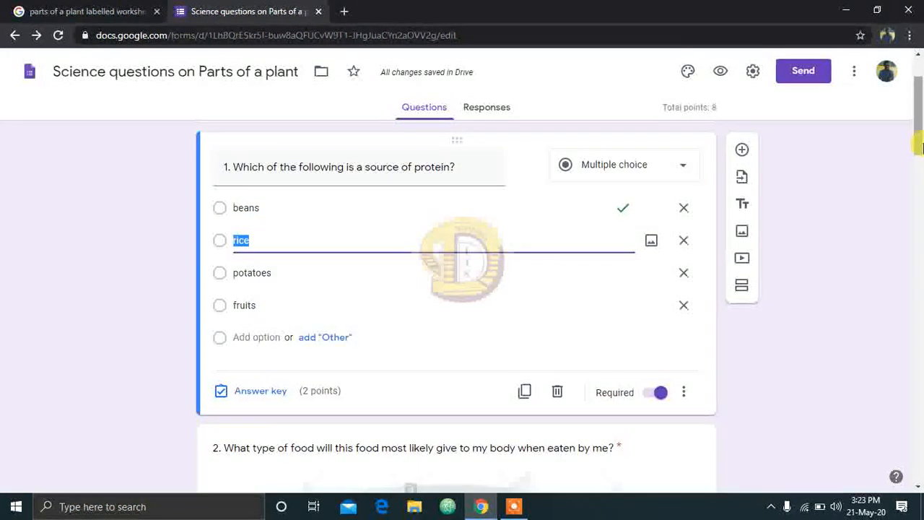
pyautogui.moveTo(919, 144); pyautogui.dragTo(918, 282)
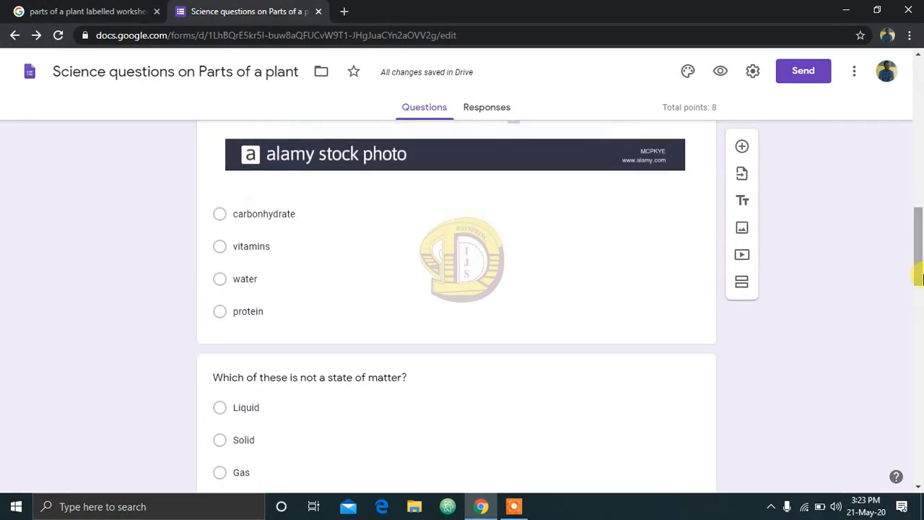
pyautogui.click(339, 230)
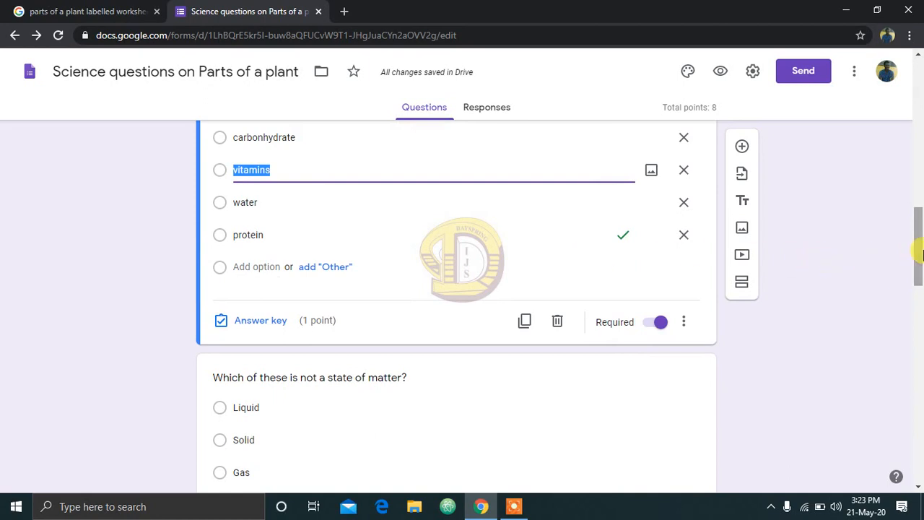
# Make the imported "Which of these is not a state of matter?" question required.
pyautogui.moveTo(919, 253); pyautogui.dragTo(920, 300)
pyautogui.click(361, 250)
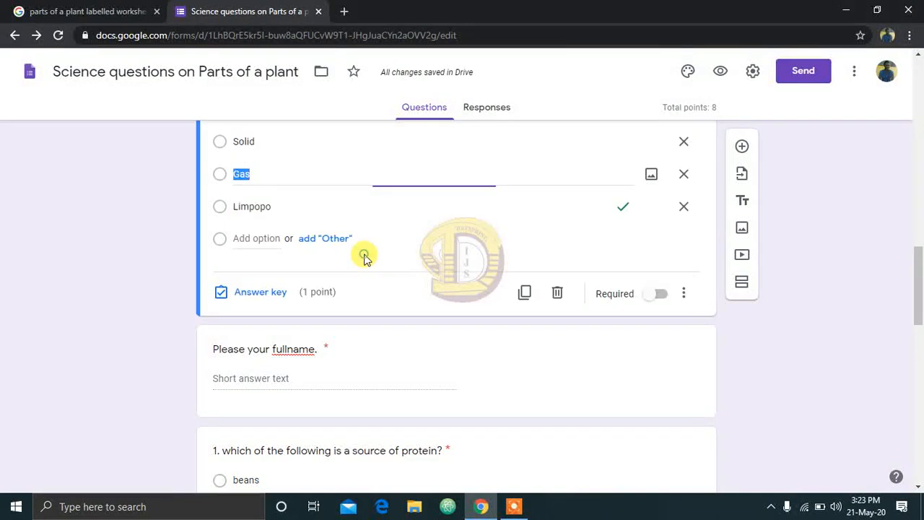
pyautogui.click(657, 294)
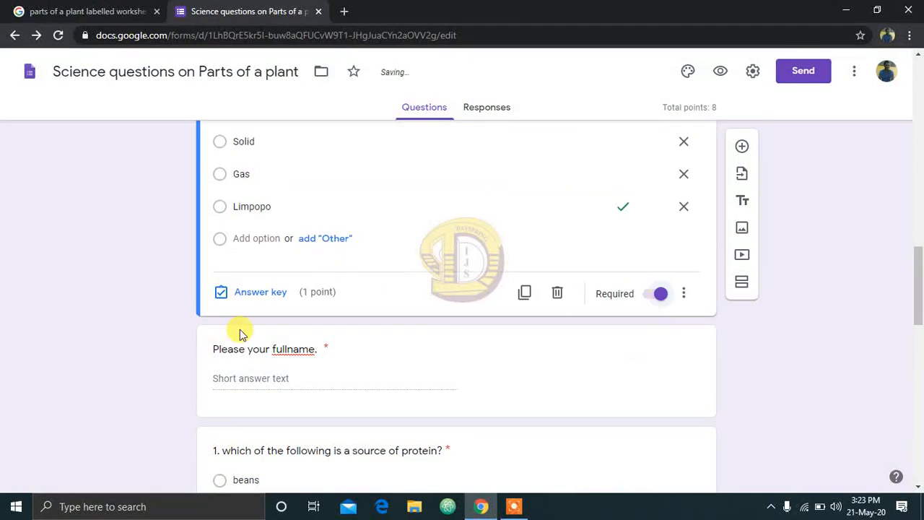
# Renumber the imported source of protein question, the one with the cassava and butter options, as 4.
pyautogui.moveTo(920, 271); pyautogui.dragTo(919, 324)
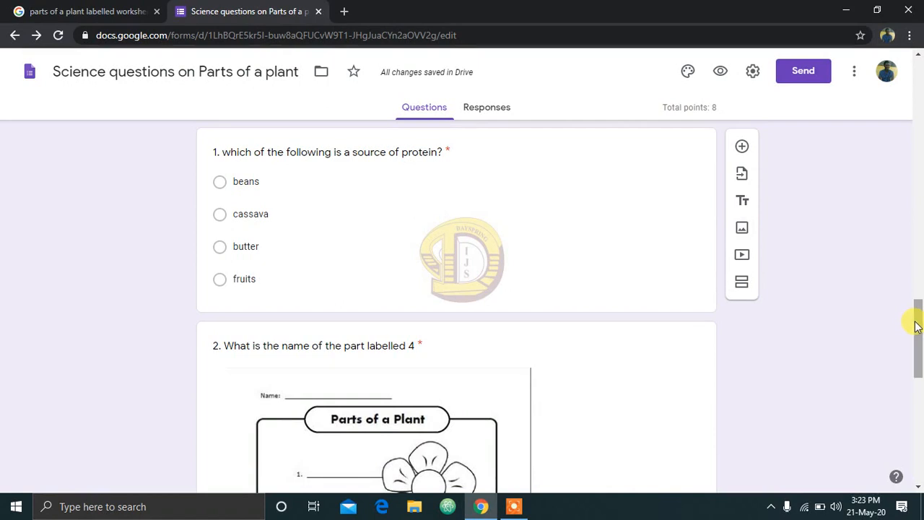
pyautogui.click(211, 149)
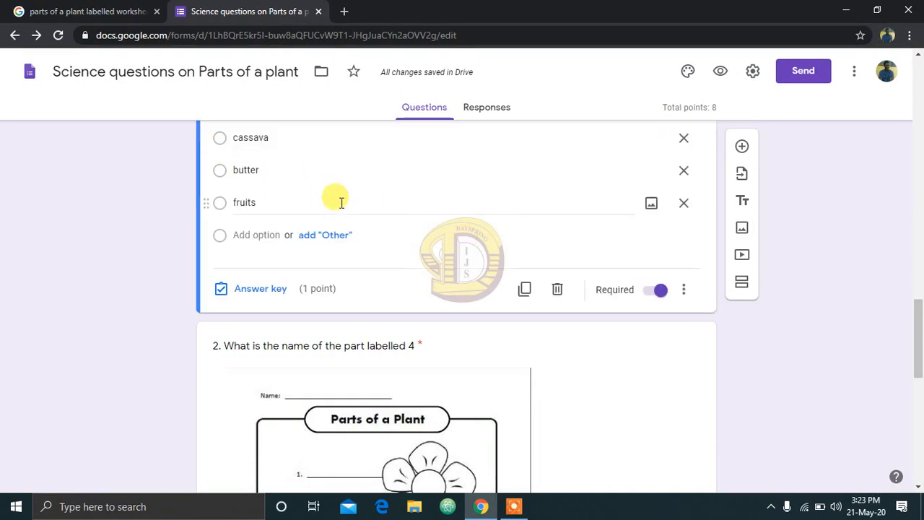
pyautogui.moveTo(919, 330); pyautogui.dragTo(919, 285)
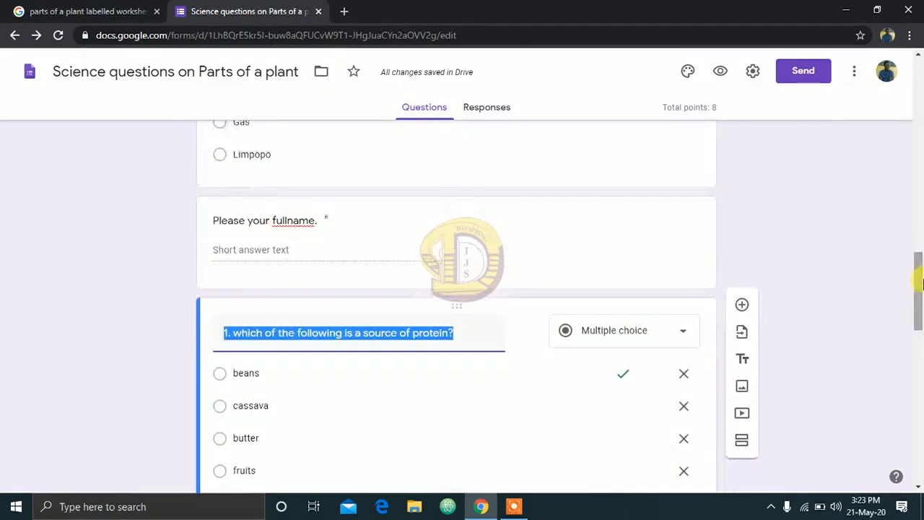
pyautogui.click(229, 334)
pyautogui.press('BackSpace')
pyautogui.write('4.')
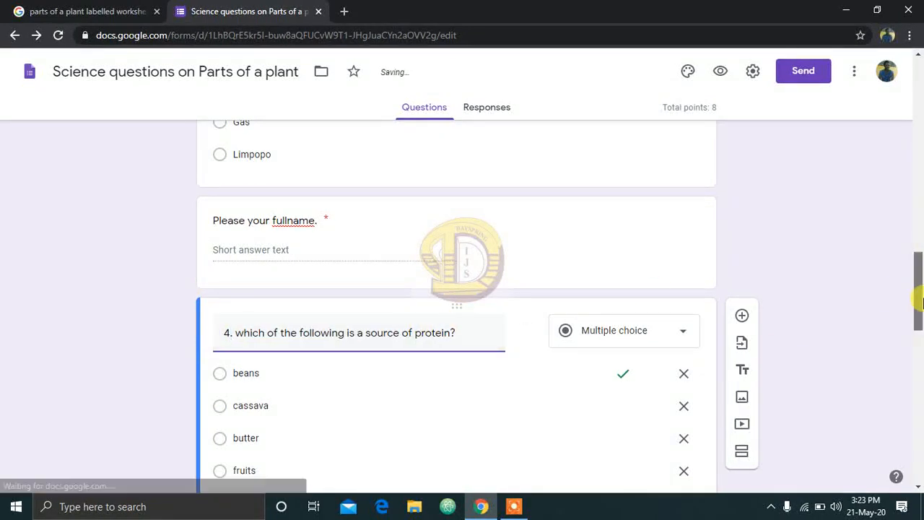
# Check the order of the questions through the form and delete the unfinished "3." question at its end.
pyautogui.moveTo(918, 299); pyautogui.dragTo(920, 304)
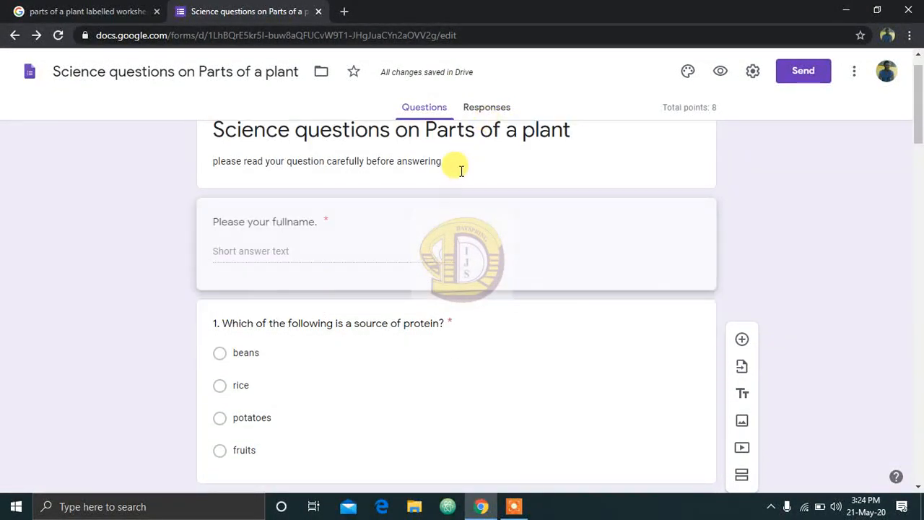
pyautogui.click(441, 196)
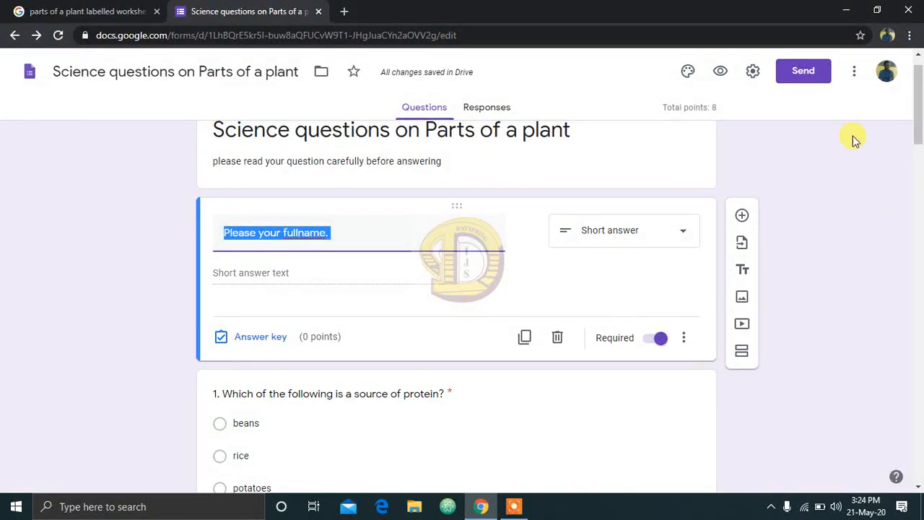
pyautogui.moveTo(920, 119); pyautogui.dragTo(917, 357)
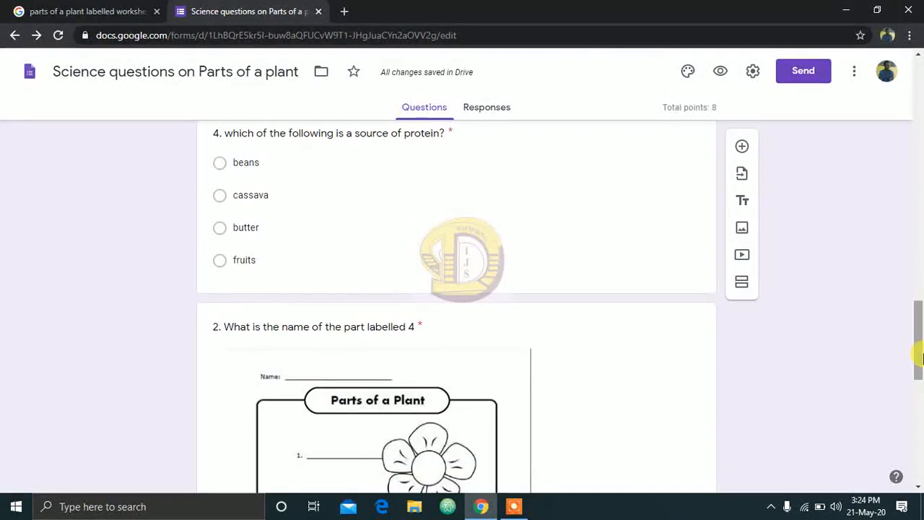
pyautogui.click(377, 246)
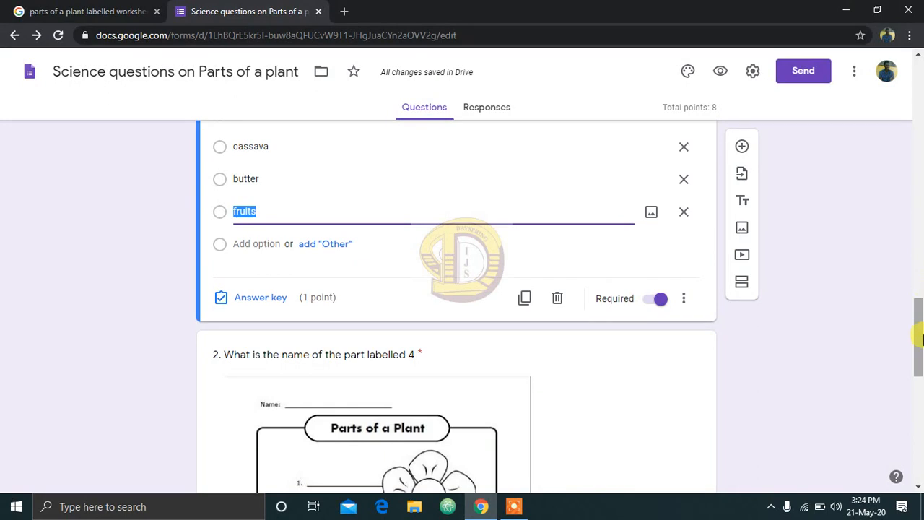
pyautogui.moveTo(921, 365); pyautogui.dragTo(921, 476)
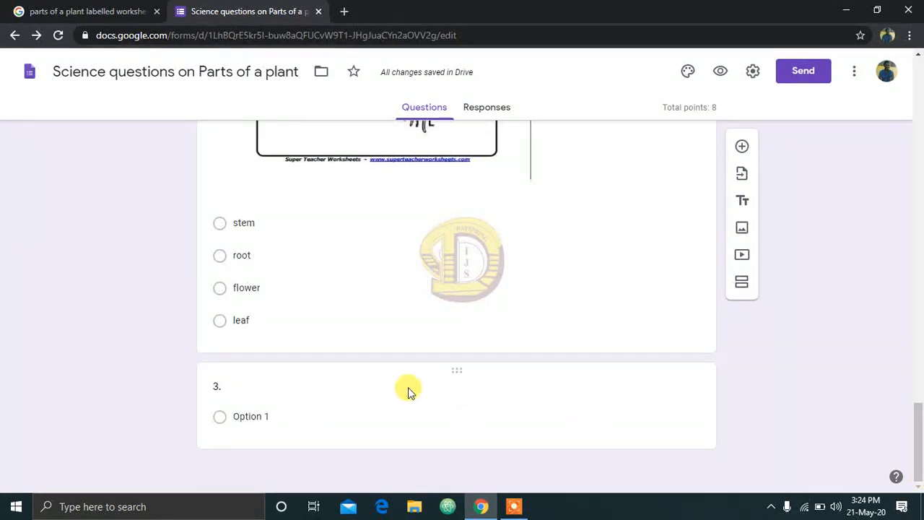
pyautogui.click(378, 385)
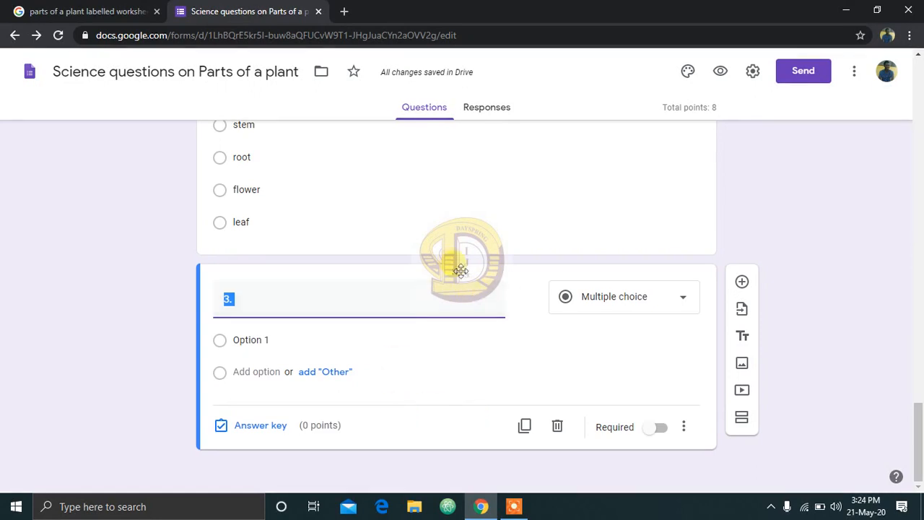
pyautogui.click(557, 429)
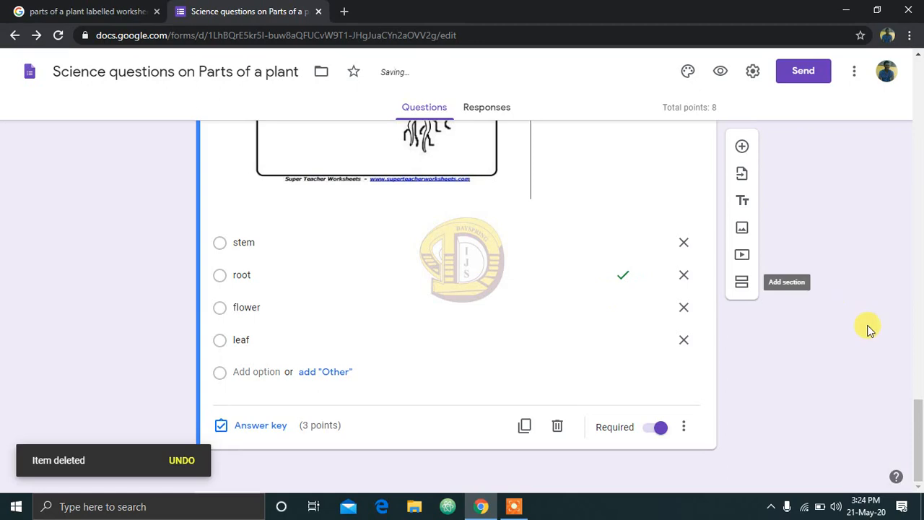
# Renumber the image question "What is the name of the part labelled 4" as 5.
pyautogui.moveTo(919, 441); pyautogui.dragTo(921, 335)
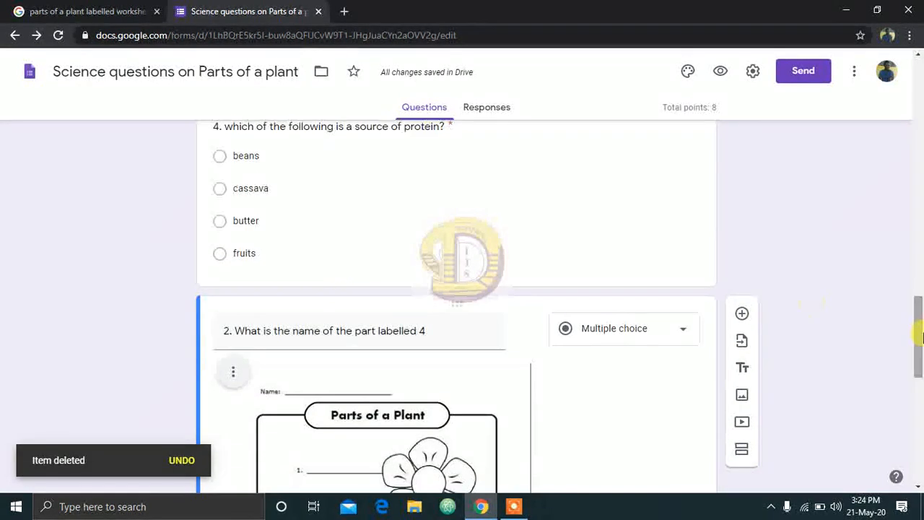
pyautogui.click(229, 333)
pyautogui.click(231, 333)
pyautogui.press('BackSpace')
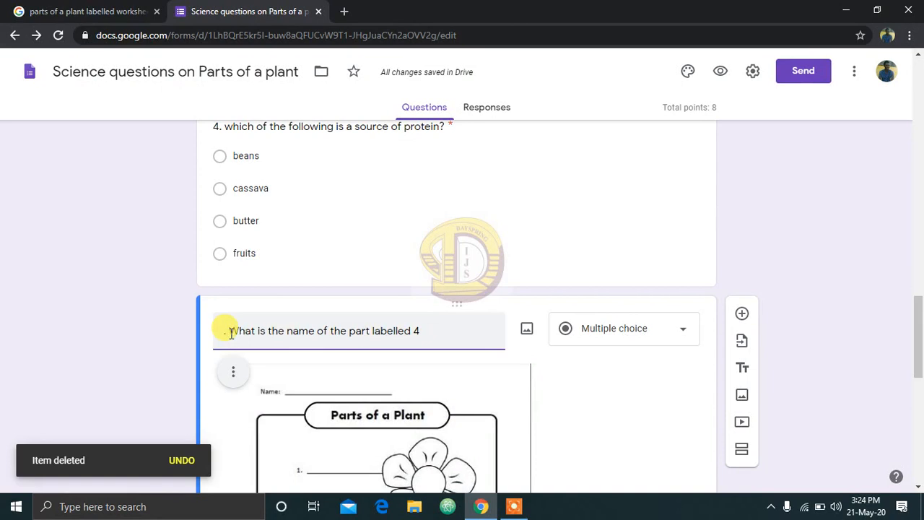
pyautogui.write('5.')
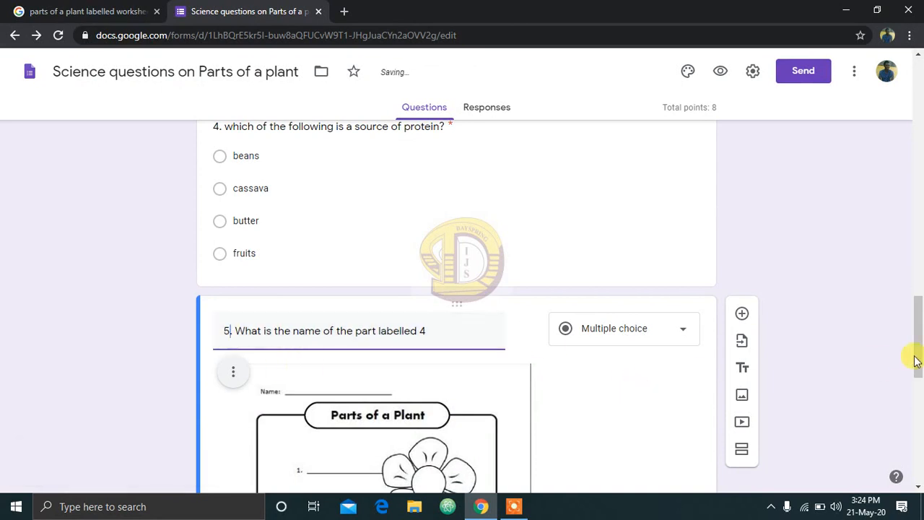
# Add a required paragraph question titled "Write about your favourite pet" after the image question.
pyautogui.moveTo(918, 358); pyautogui.dragTo(918, 390)
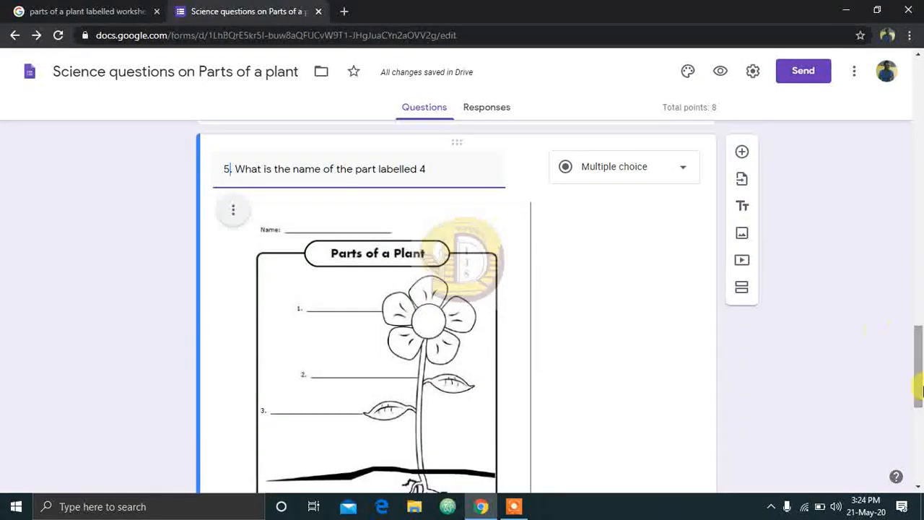
pyautogui.click(743, 155)
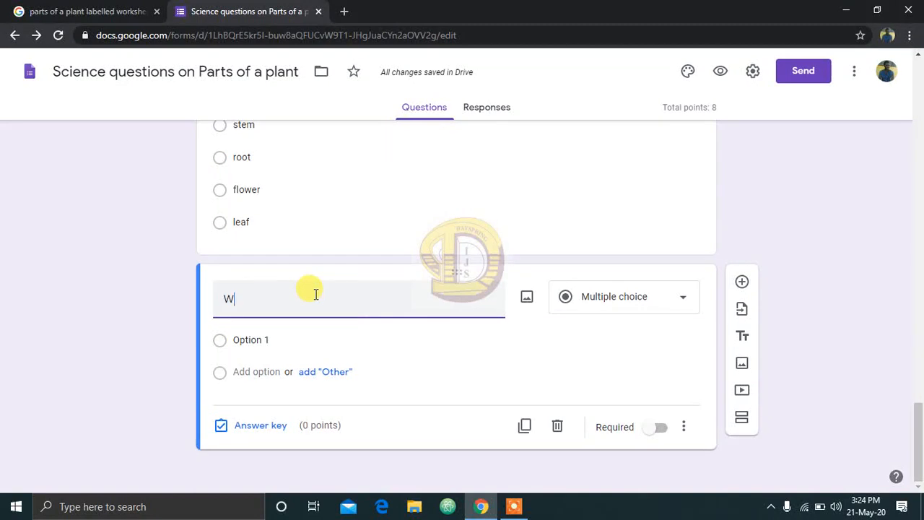
pyautogui.write('Write about your favourite pet')
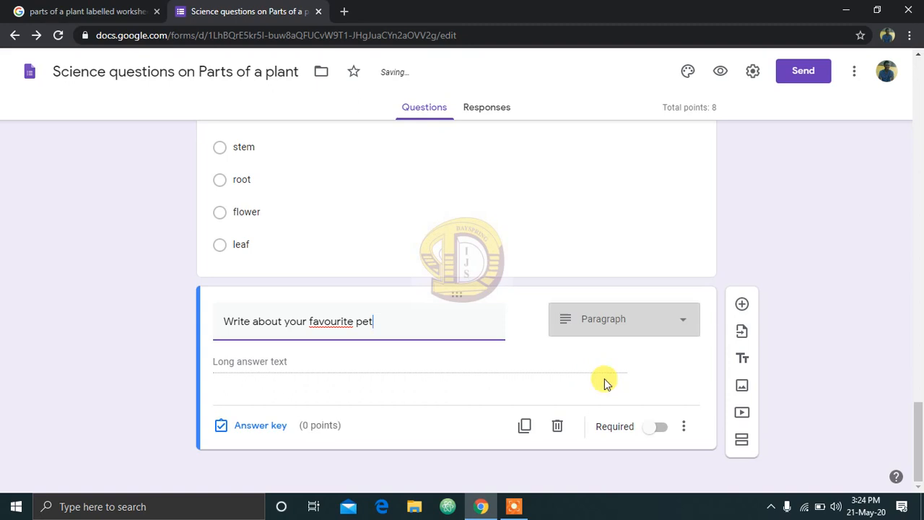
pyautogui.click(635, 329)
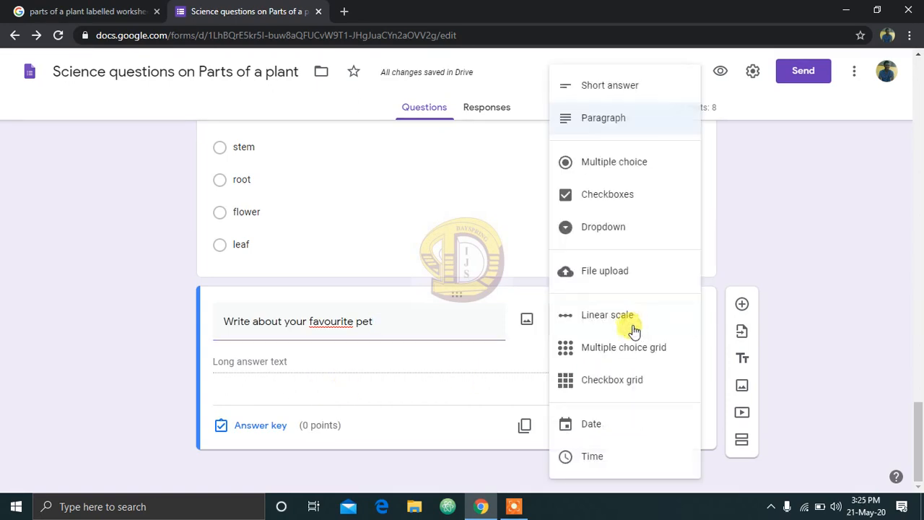
pyautogui.click(603, 119)
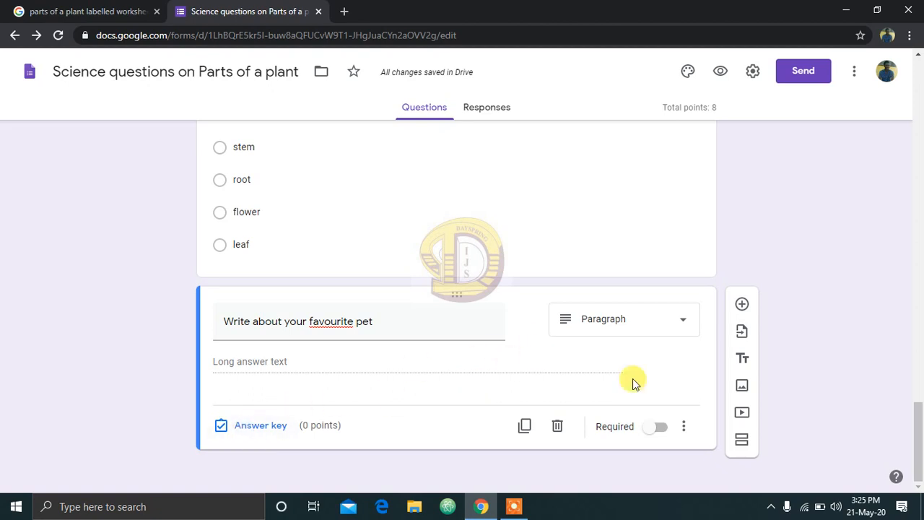
pyautogui.click(657, 426)
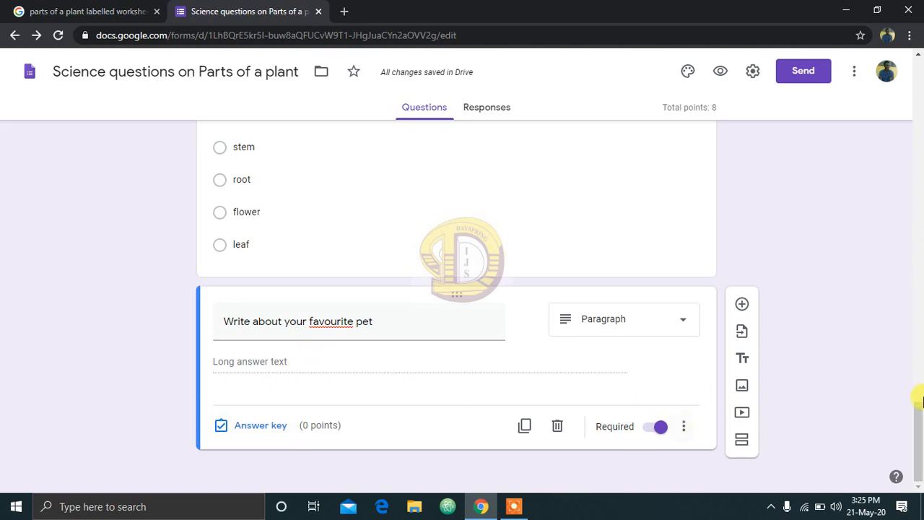
# Set the form's header image to the laboratory glassware and microscope illustration from the Work and School themes.
pyautogui.moveTo(920, 428); pyautogui.dragTo(920, 62)
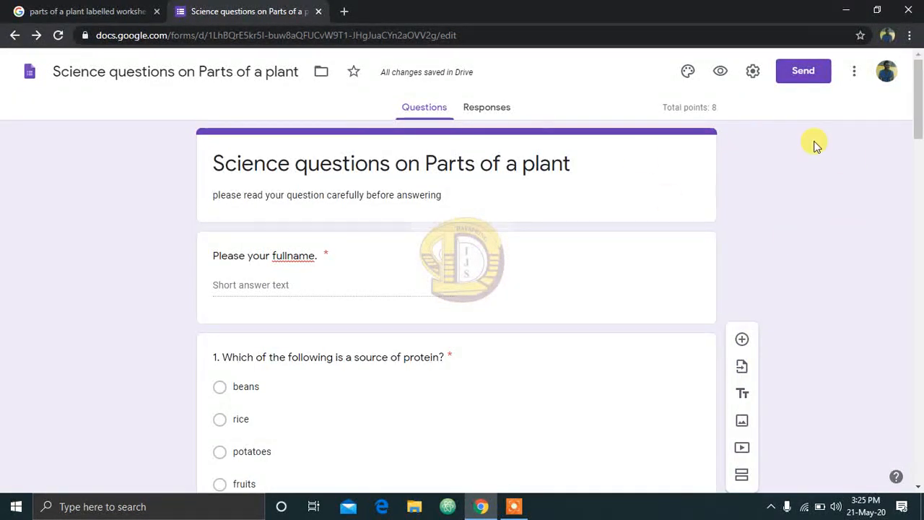
pyautogui.click(689, 72)
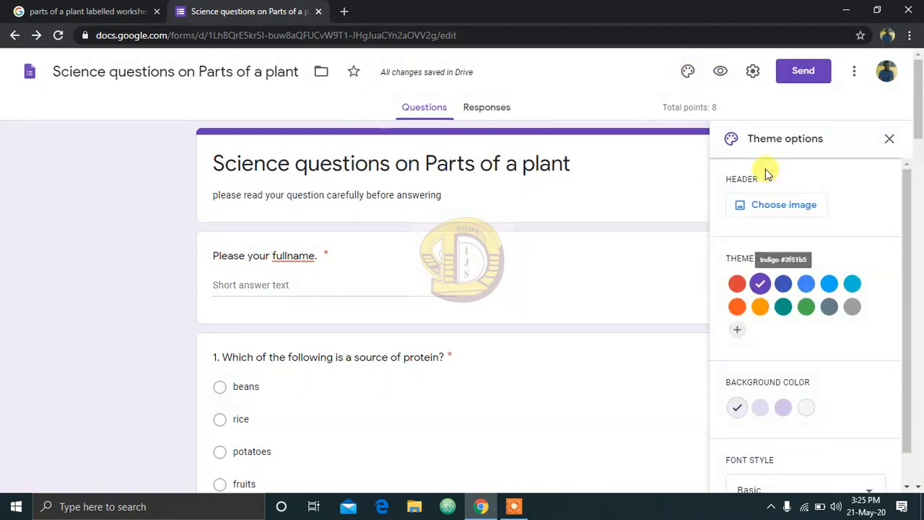
pyautogui.click(776, 207)
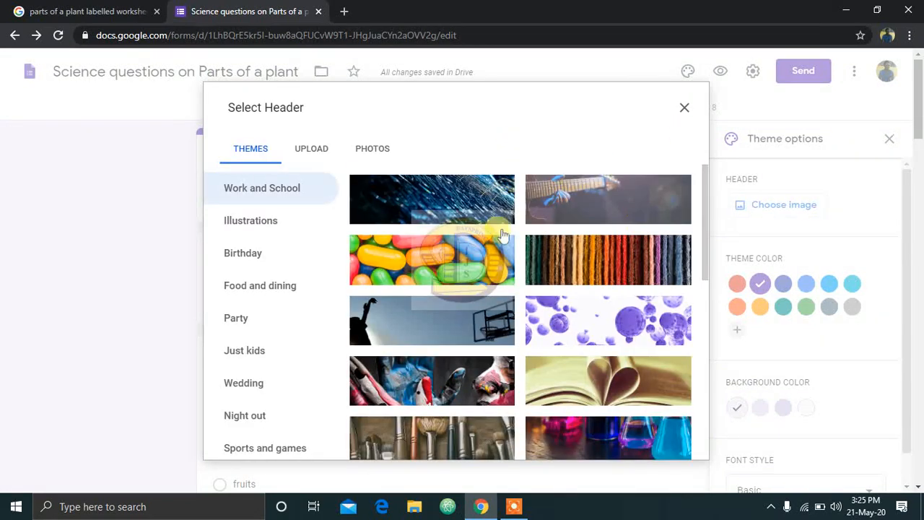
pyautogui.moveTo(711, 214); pyautogui.dragTo(708, 461)
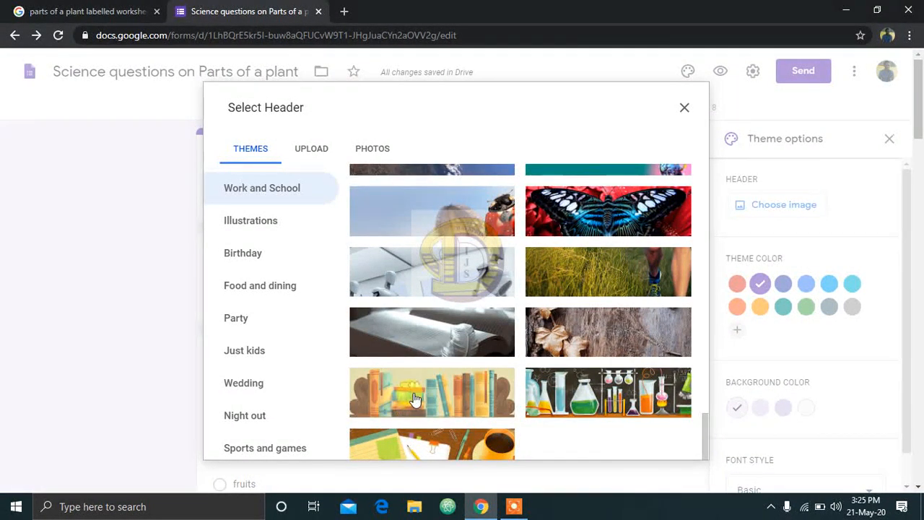
pyautogui.click(431, 419)
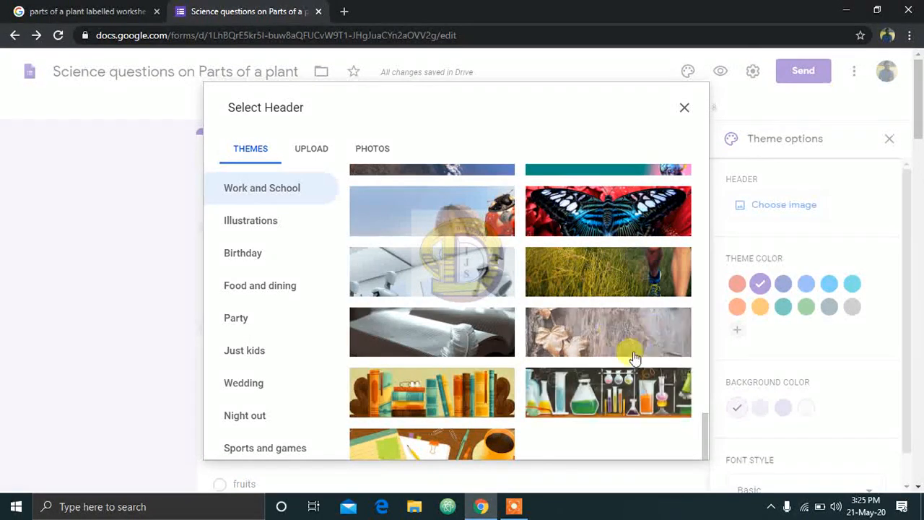
pyautogui.click(613, 393)
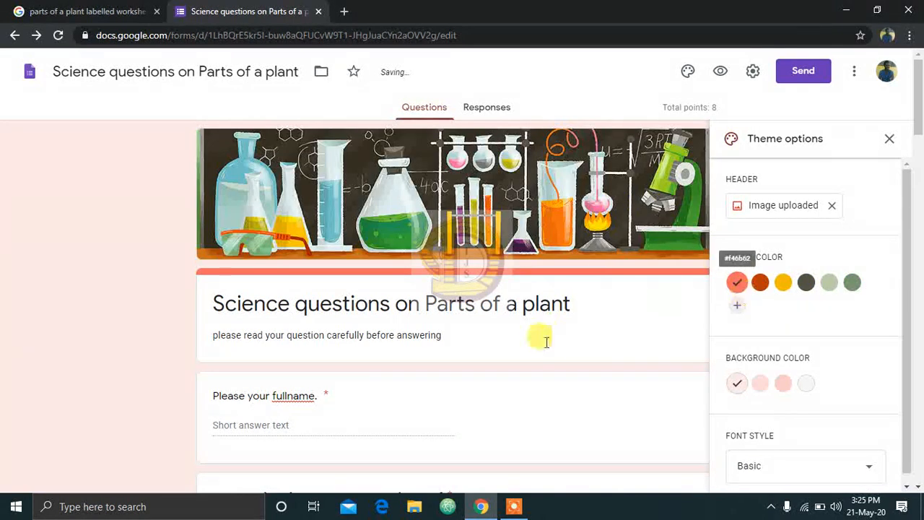
# Style the form theme with the dark grey colour, the darkest grey background shade and the Playful font.
pyautogui.click(807, 285)
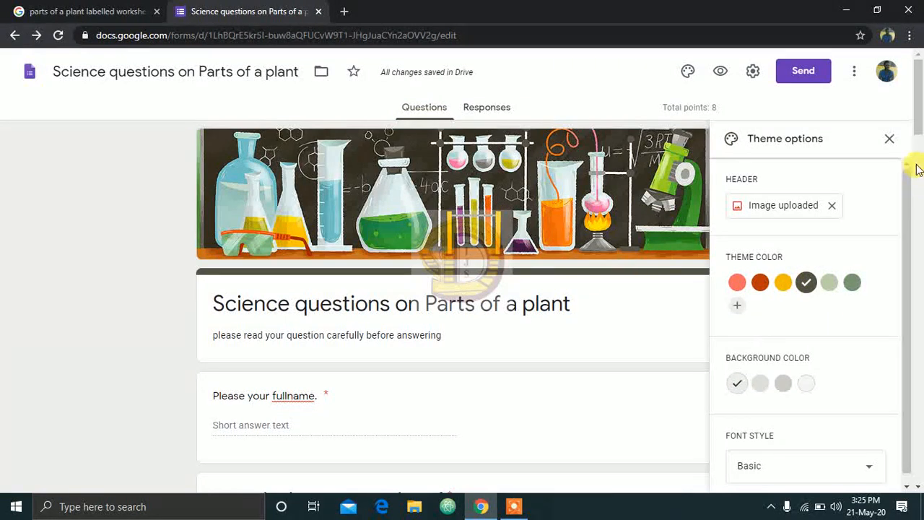
pyautogui.click(786, 386)
pyautogui.moveTo(908, 324); pyautogui.dragTo(911, 388)
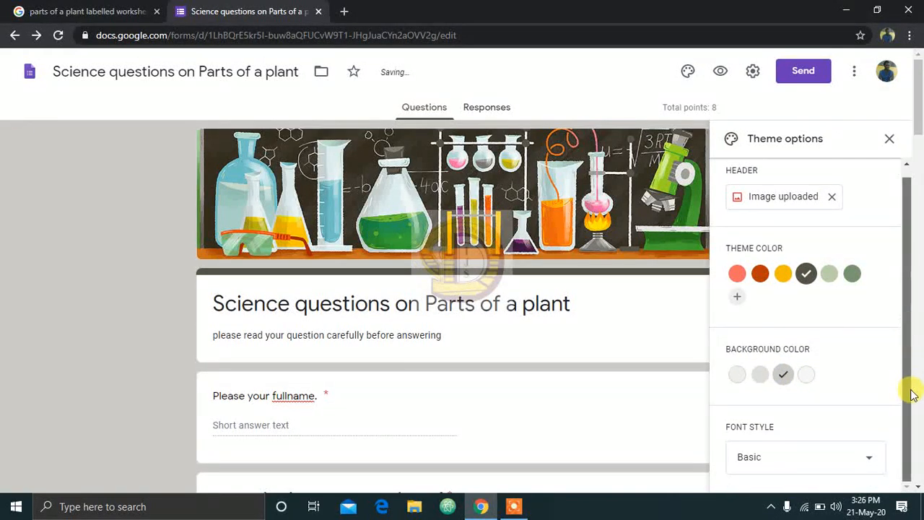
pyautogui.click(766, 460)
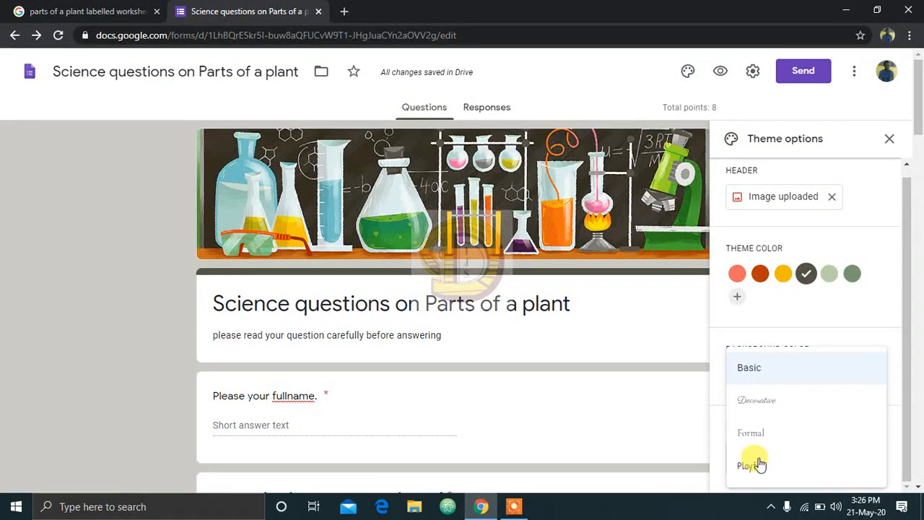
pyautogui.click(760, 465)
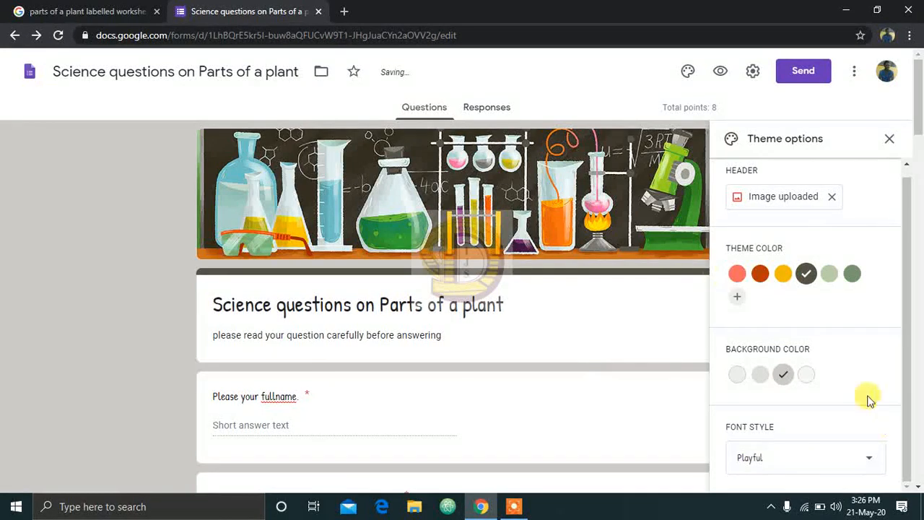
# Correct "fullname" to "full name" in the first question's title and close the theme options.
pyautogui.click(279, 399)
pyautogui.click(280, 404)
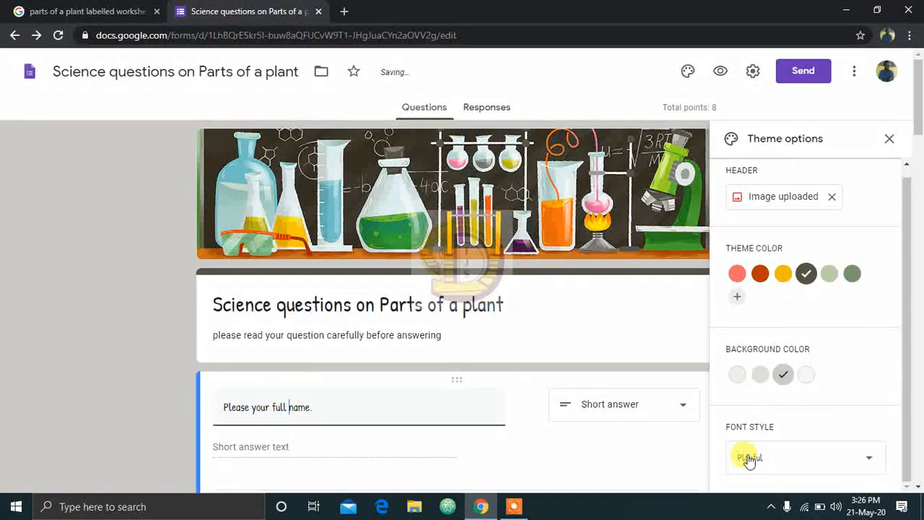
pyautogui.click(889, 139)
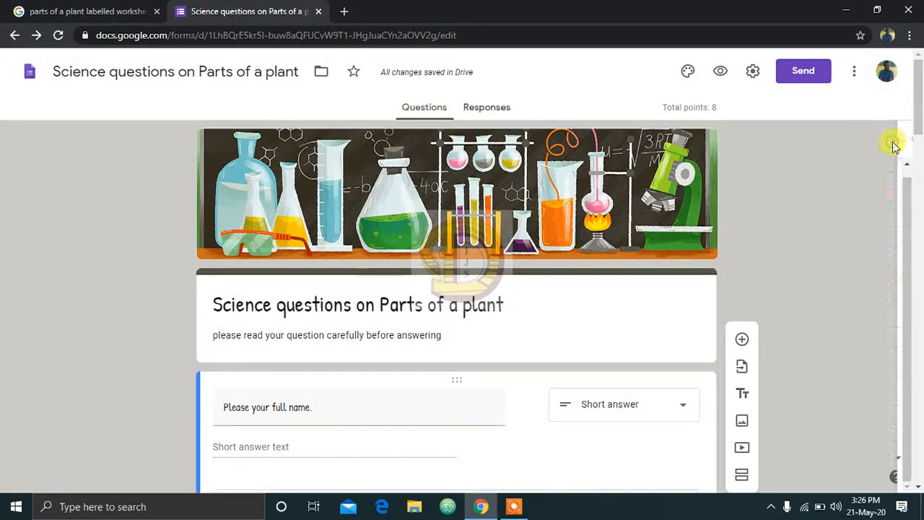
pyautogui.click(514, 351)
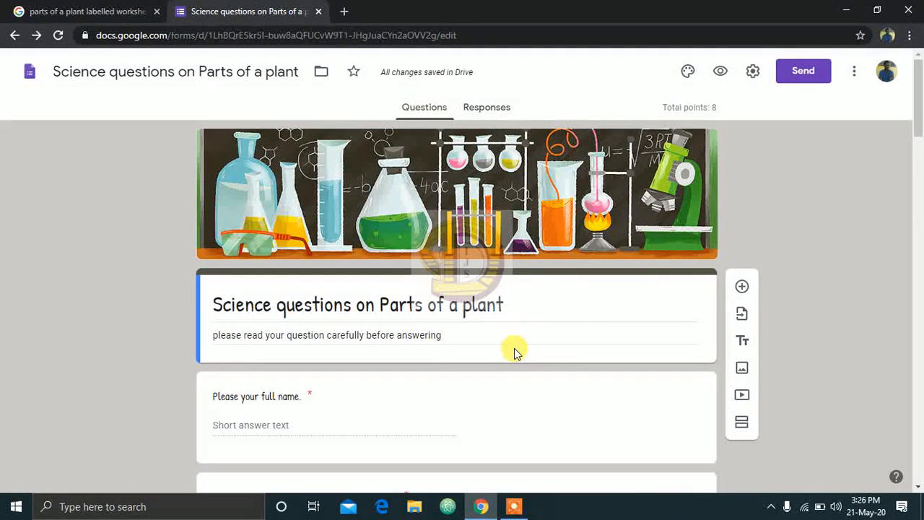
# Preview the quiz and append "by" and the teacher's name to the form's title.
pyautogui.click(721, 72)
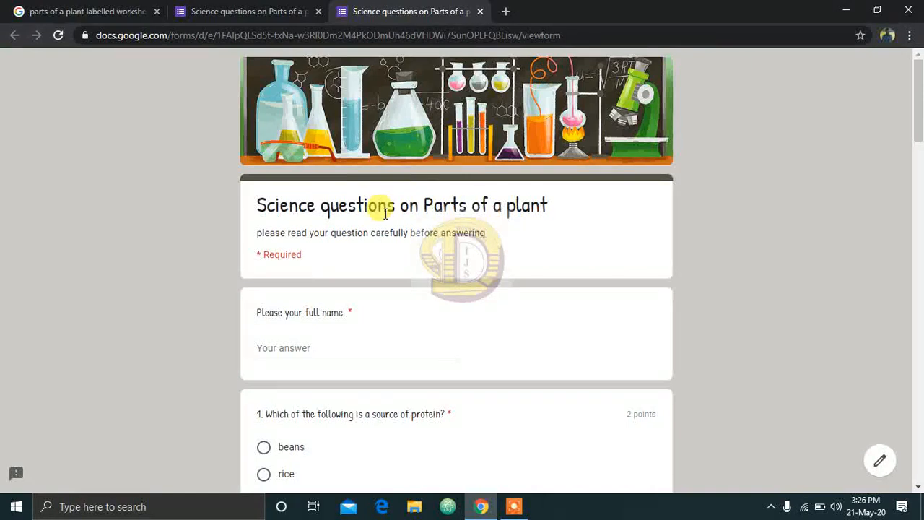
pyautogui.click(481, 12)
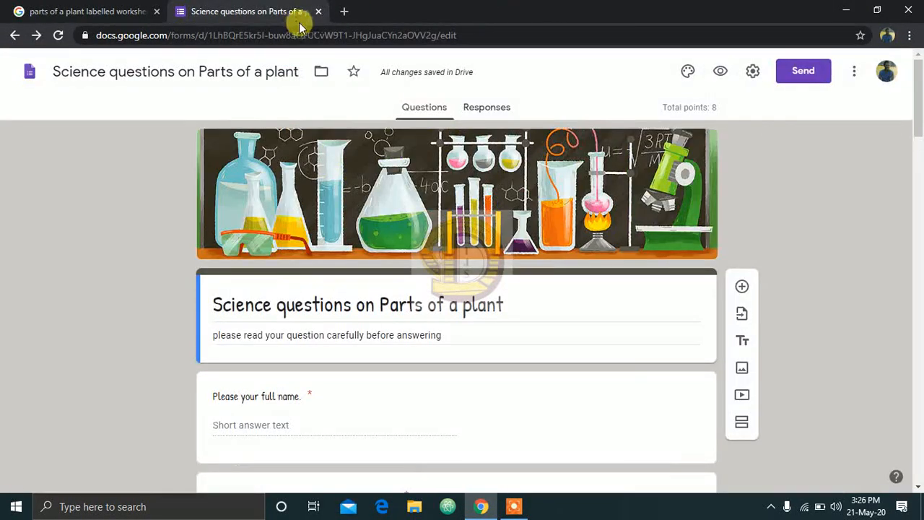
pyautogui.click(512, 306)
pyautogui.click(517, 309)
pyautogui.write('by Mr Michael')
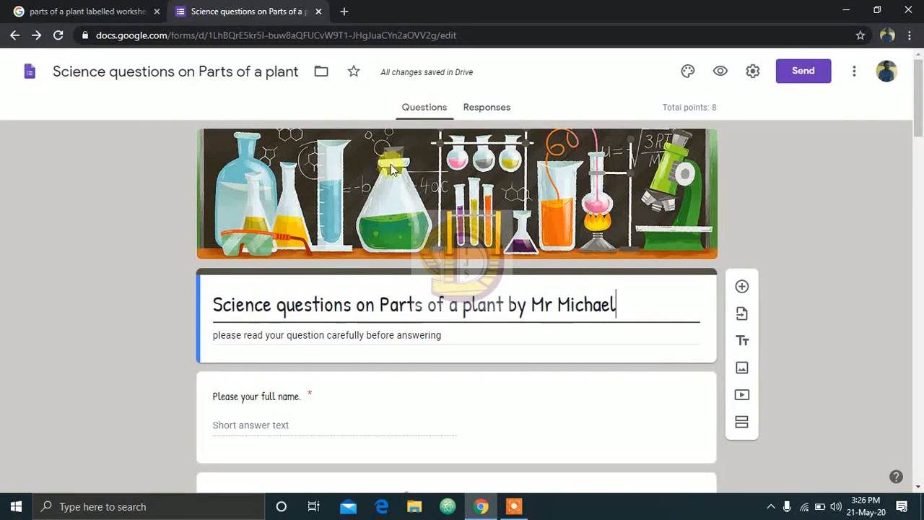
pyautogui.click(720, 74)
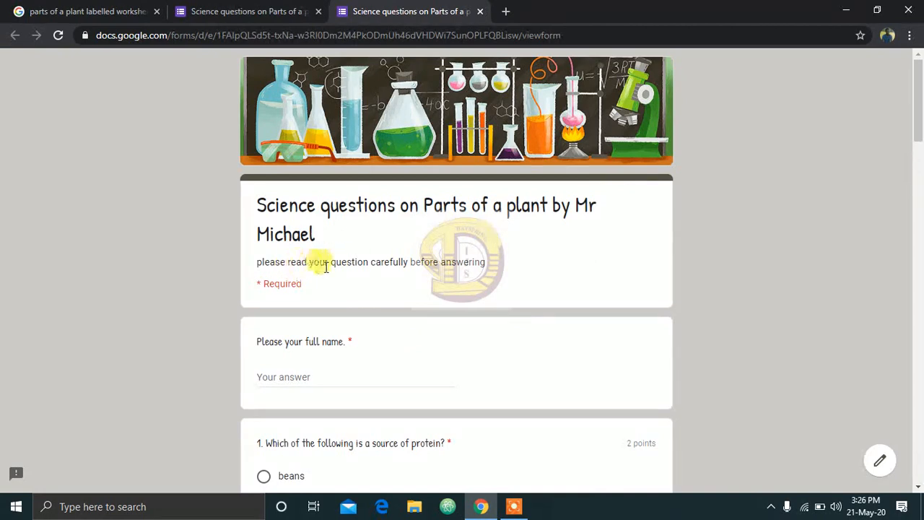
pyautogui.click(295, 374)
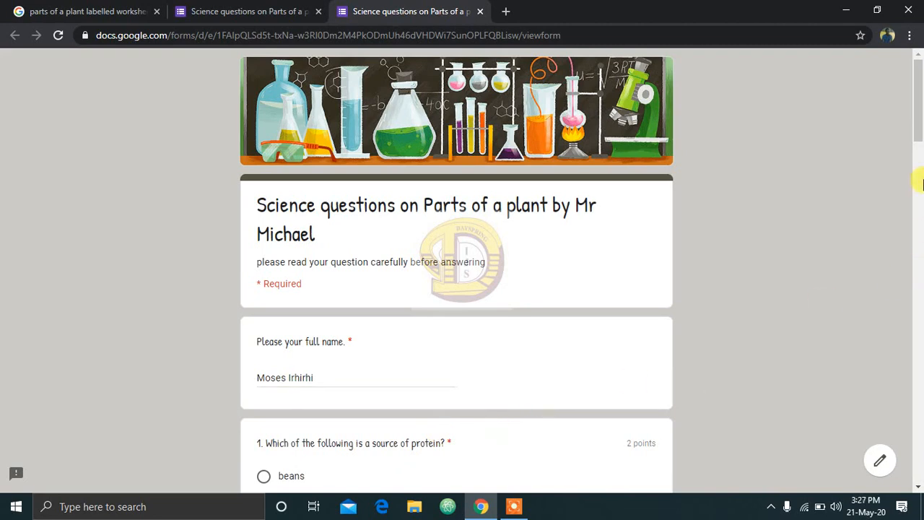
pyautogui.scroll(-4, 922, 184)
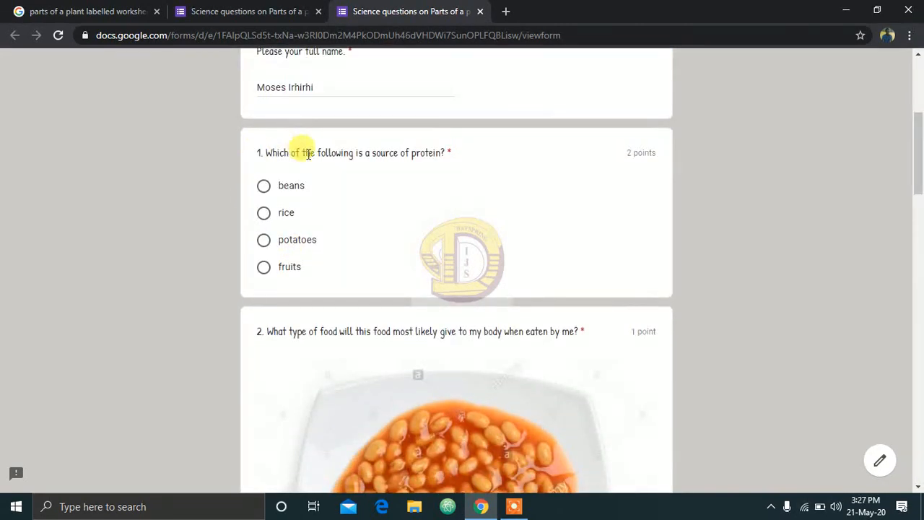
pyautogui.click(264, 187)
pyautogui.moveTo(919, 155); pyautogui.dragTo(919, 108)
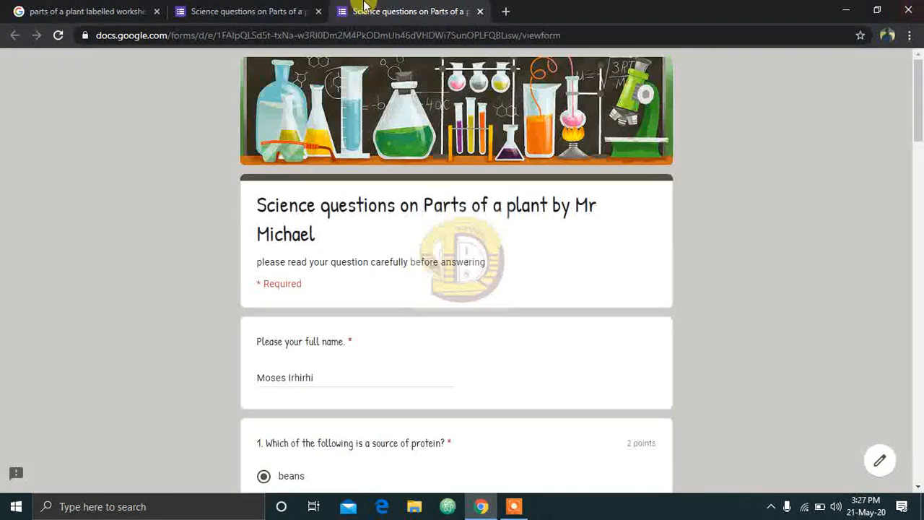
pyautogui.click(267, 9)
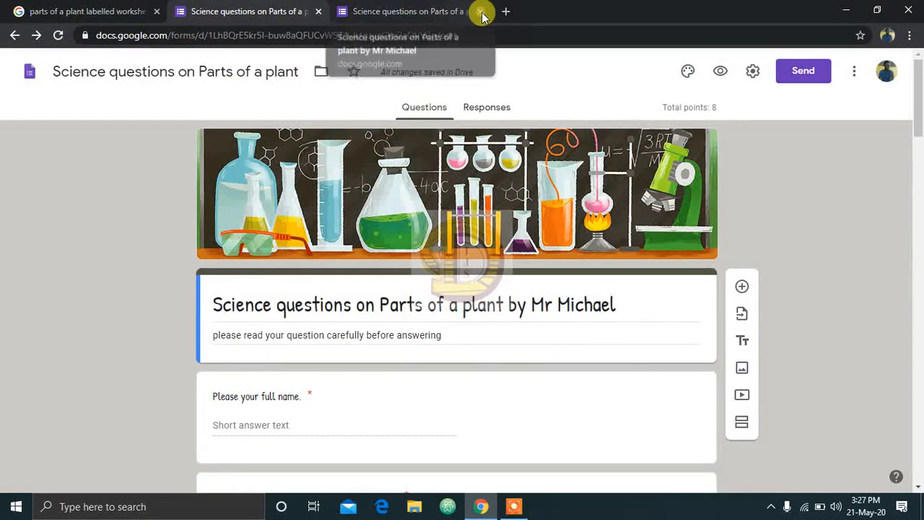
pyautogui.click(480, 11)
# Check the form's responses view and return to its questions.
pyautogui.click(540, 115)
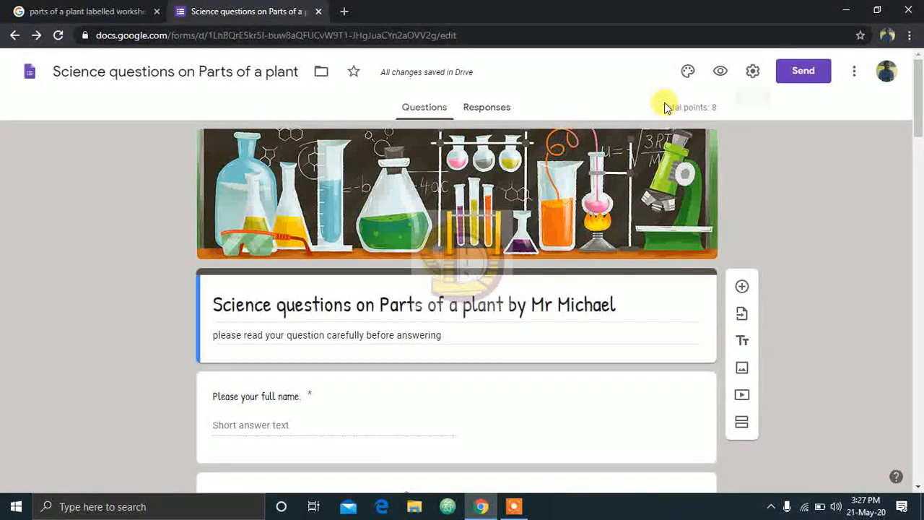
pyautogui.click(488, 110)
pyautogui.click(432, 109)
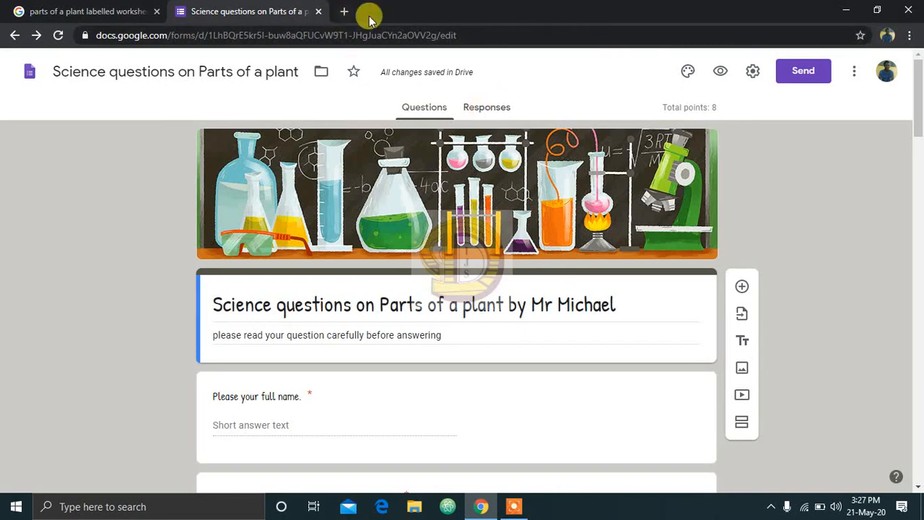
# Preview the quiz, enter the respondent's full name, and answer beans, protein and Limpopo to the first three multiple-choice questions.
pyautogui.click(719, 73)
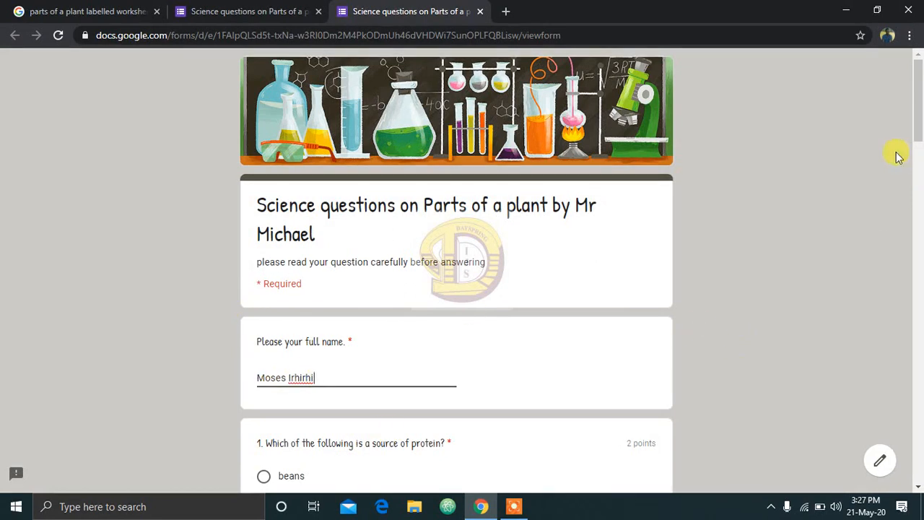
pyautogui.moveTo(918, 101); pyautogui.dragTo(918, 149)
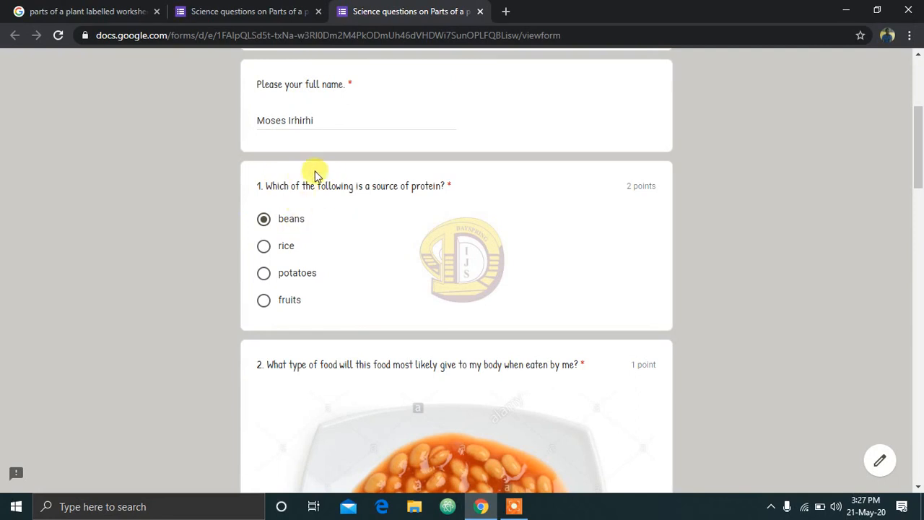
pyautogui.moveTo(921, 137); pyautogui.dragTo(920, 224)
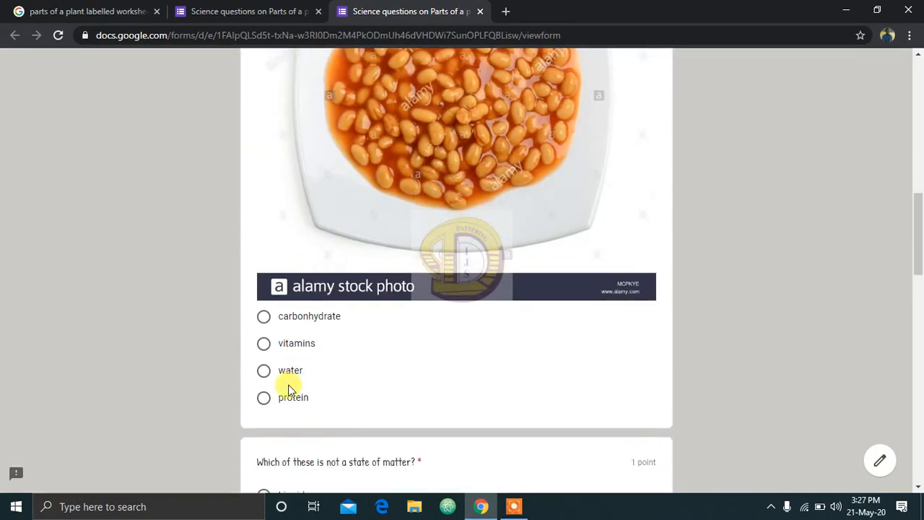
pyautogui.click(264, 398)
pyautogui.moveTo(921, 270); pyautogui.dragTo(921, 318)
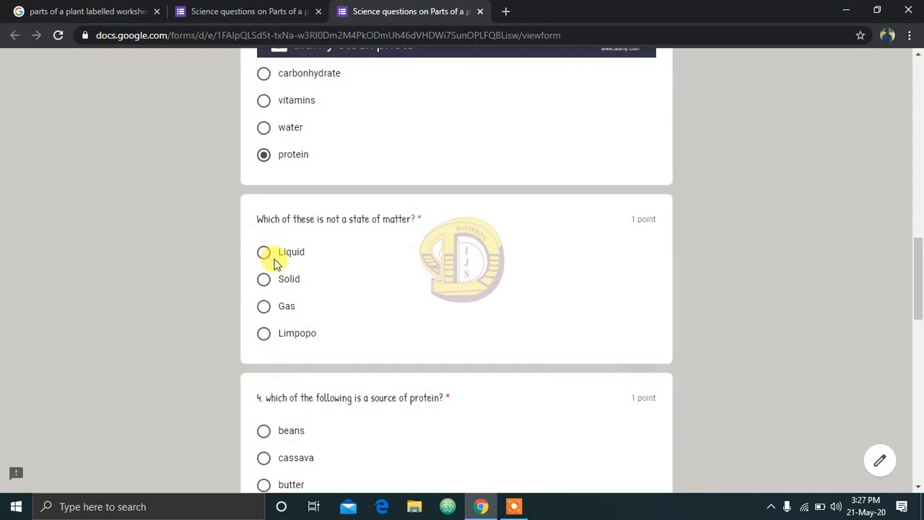
pyautogui.click(268, 340)
# Answer beans to question 4, root to question 5 and "Dog" for the favourite pet, and submit the quiz.
pyautogui.moveTo(917, 295); pyautogui.dragTo(920, 354)
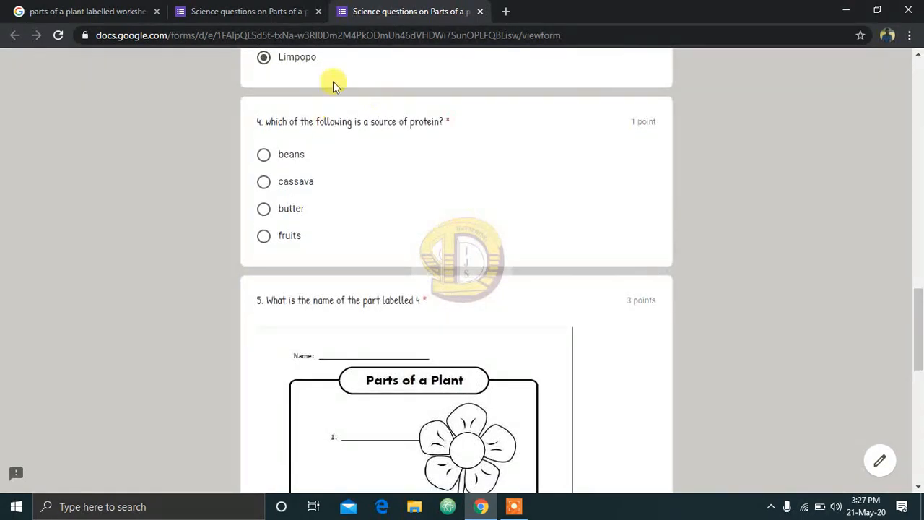
pyautogui.click(265, 162)
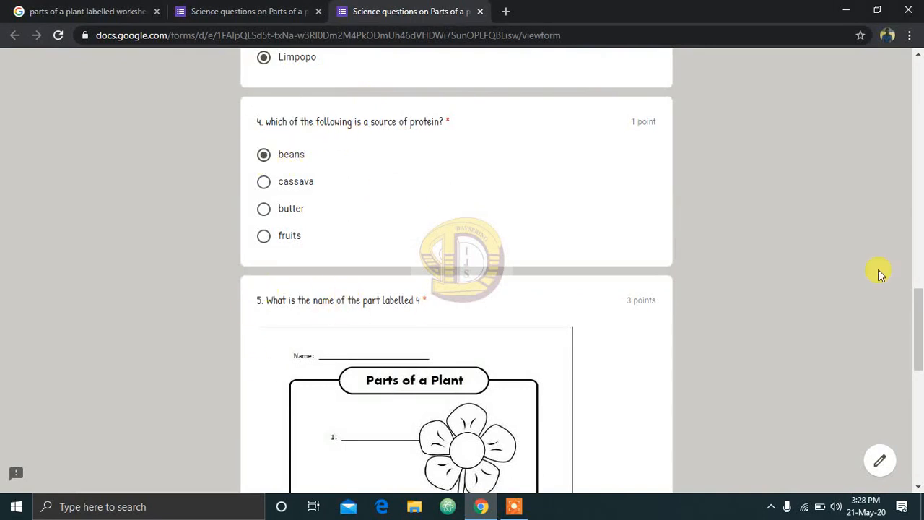
pyautogui.moveTo(919, 341); pyautogui.dragTo(915, 448)
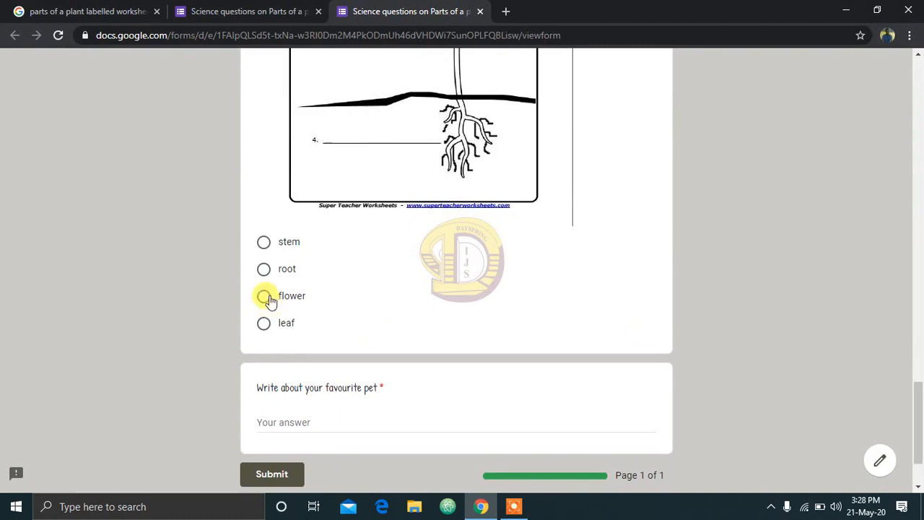
pyautogui.click(265, 268)
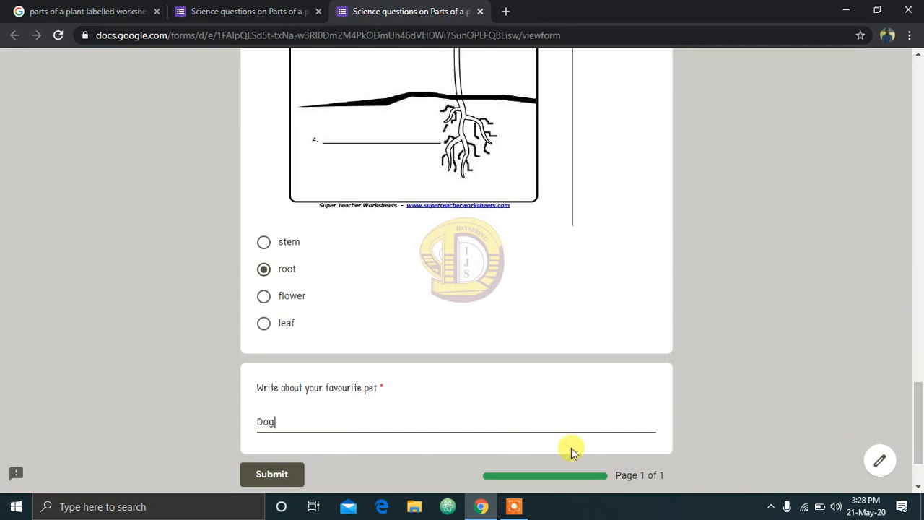
pyautogui.click(266, 473)
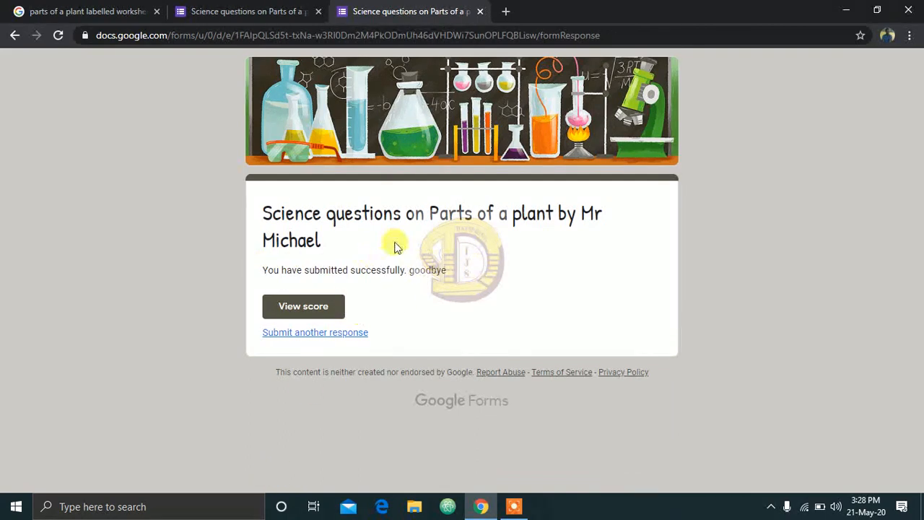
# View the score of the submitted quiz, review the marked answers, and close the score and submission pages.
pyautogui.click(313, 306)
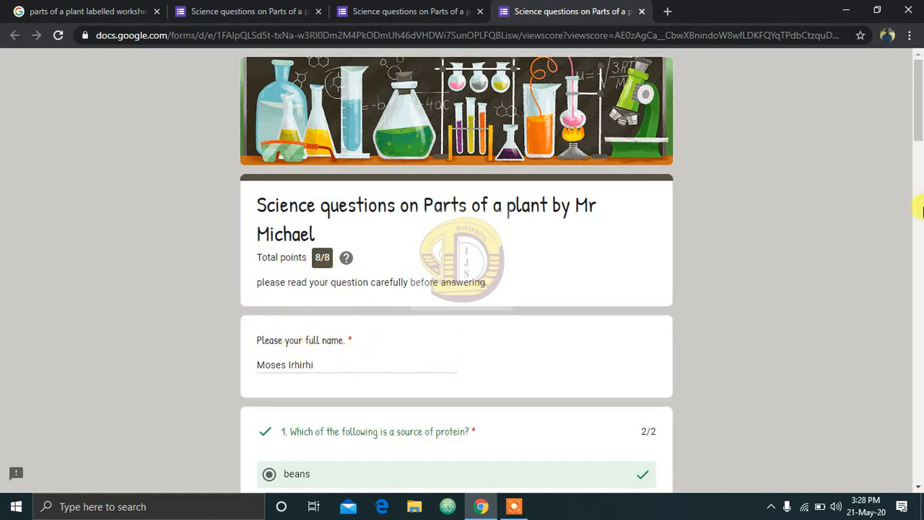
pyautogui.scroll(-7, 922, 184)
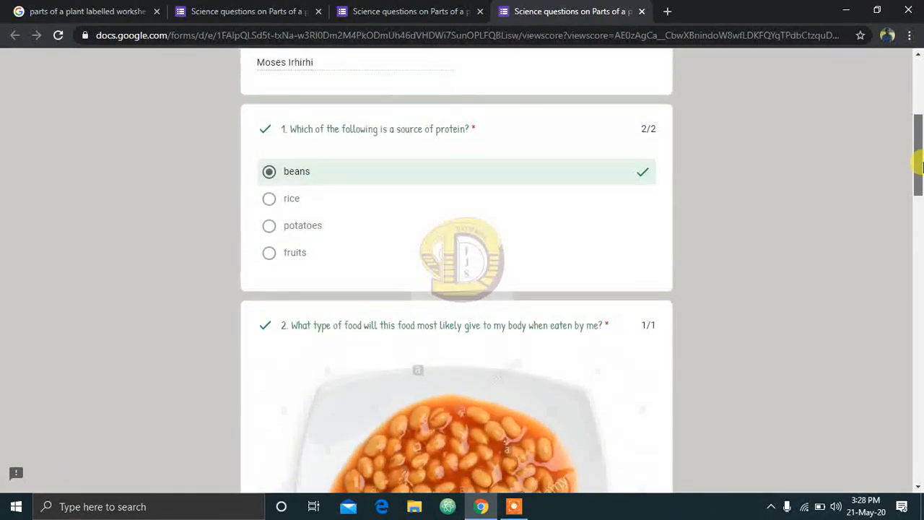
pyautogui.moveTo(922, 206); pyautogui.dragTo(918, 510)
pyautogui.press('Home')
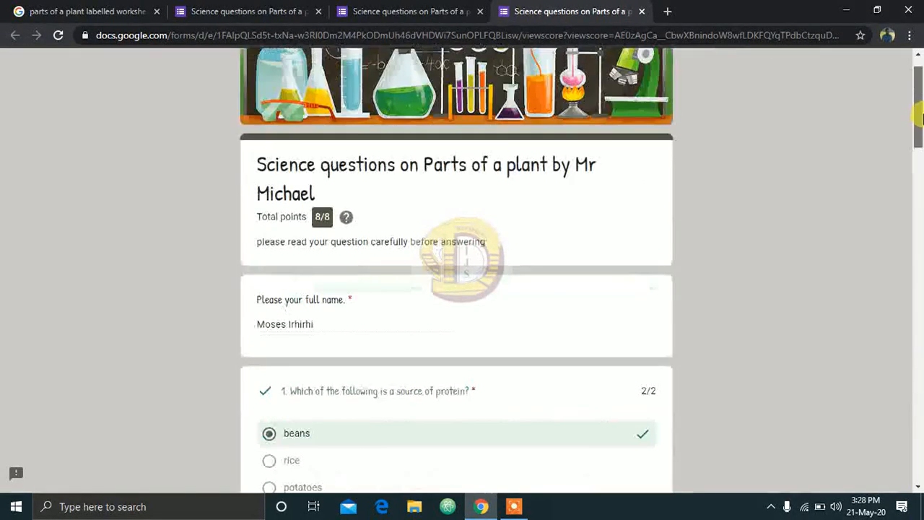
pyautogui.click(641, 11)
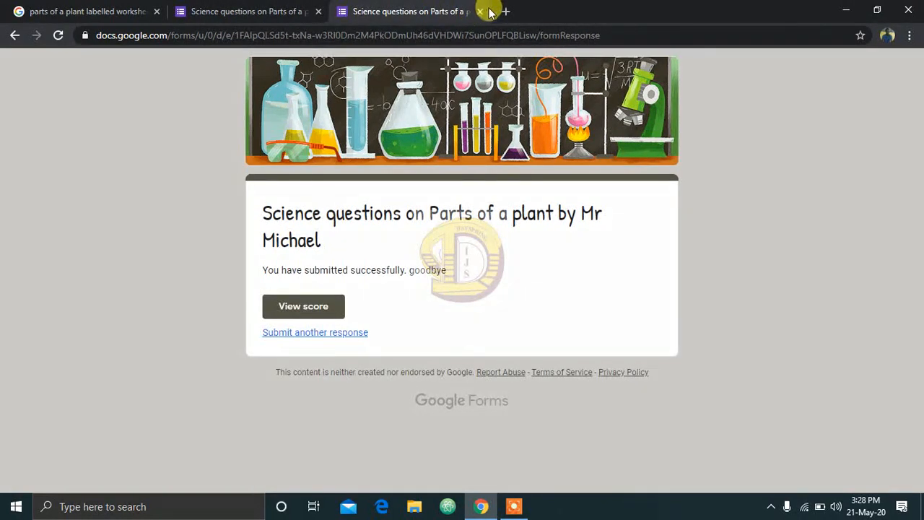
pyautogui.click(480, 12)
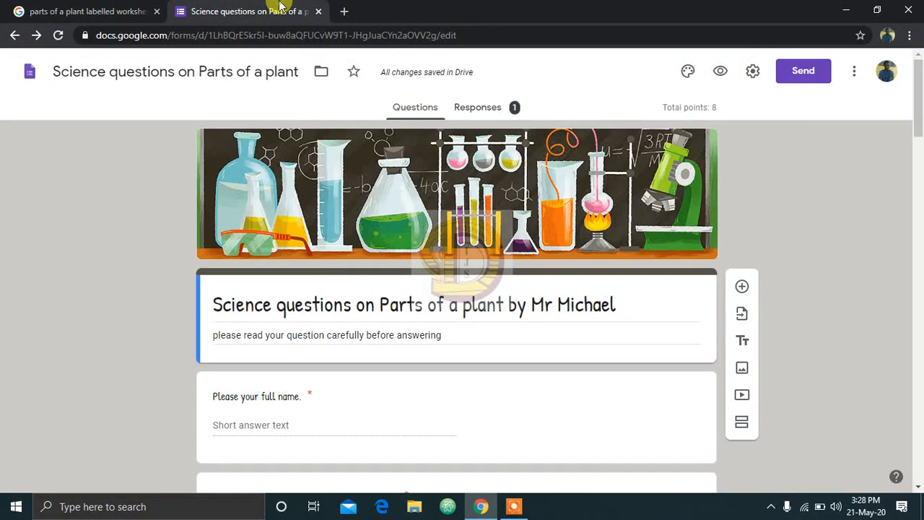
# Go to the Google Forms home page and reopen the Science questions on Parts of a plant form from the recent forms.
pyautogui.click(219, 42)
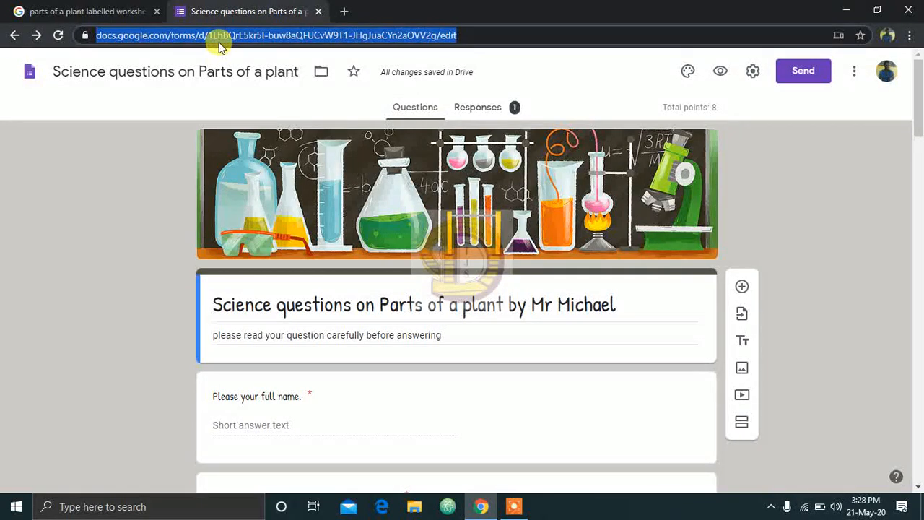
pyautogui.write('form')
pyautogui.press('Return')
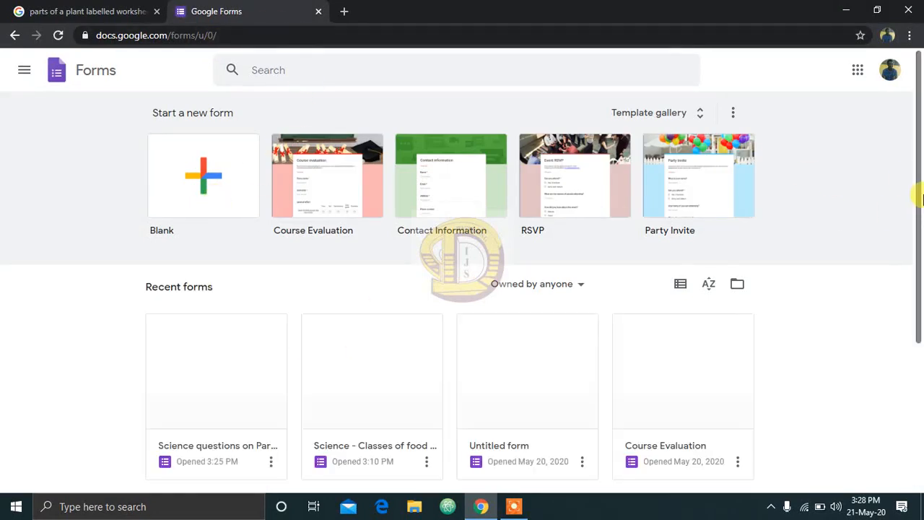
pyautogui.scroll(-1, 921, 199)
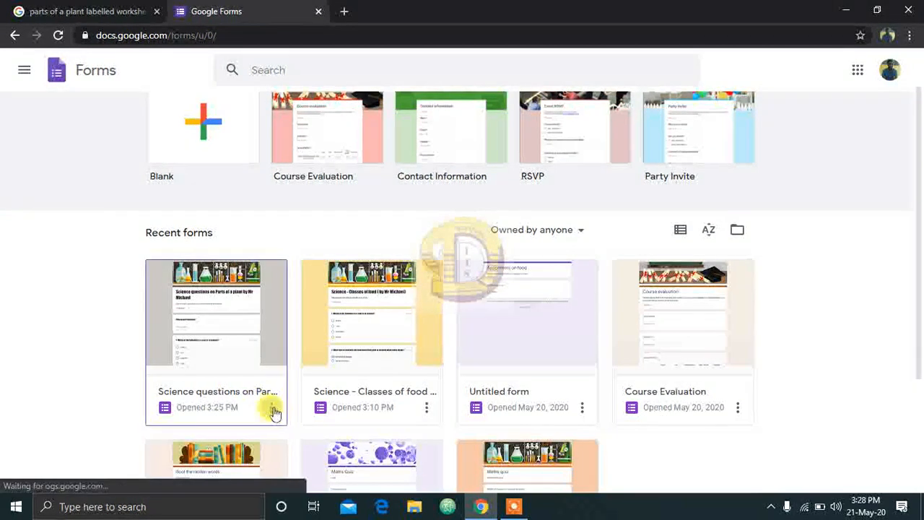
pyautogui.click(211, 343)
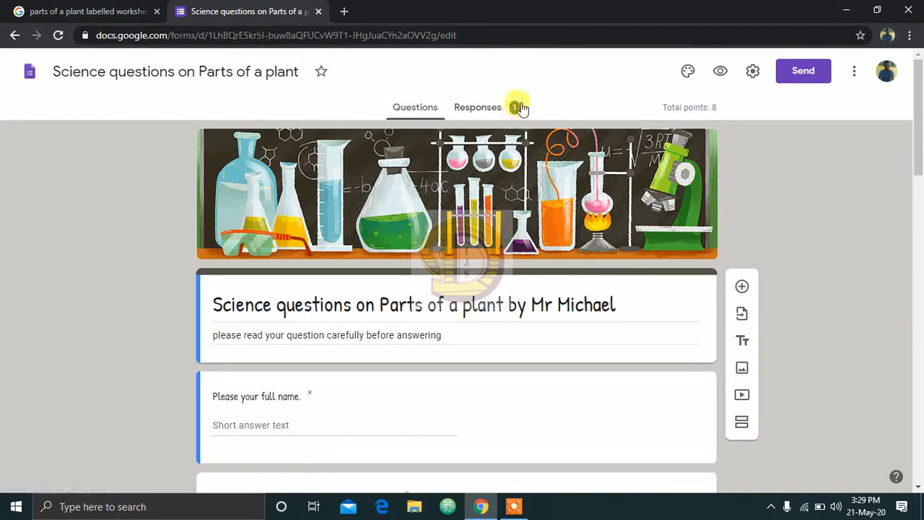
# Examine the form's response summary, including the points distribution, the respondent's name and the answers to question 1.
pyautogui.click(474, 115)
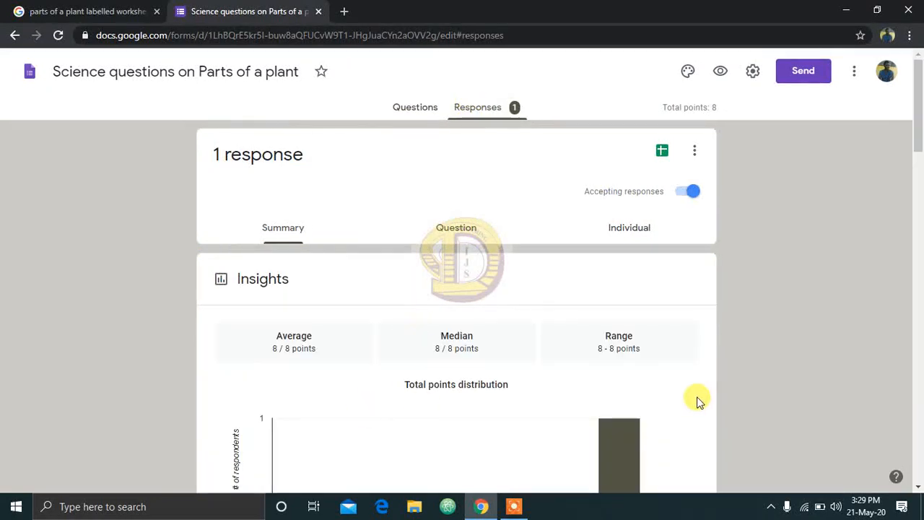
pyautogui.moveTo(920, 137); pyautogui.dragTo(921, 202)
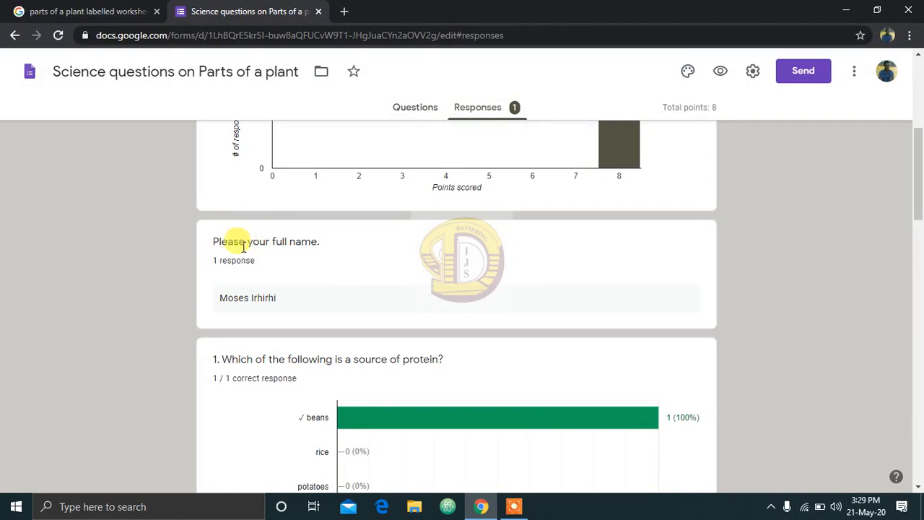
pyautogui.doubleClick(265, 297)
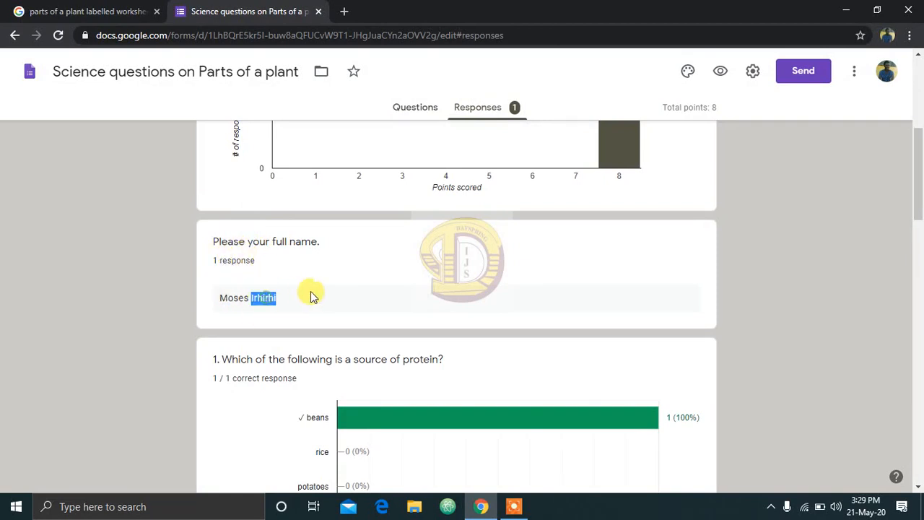
pyautogui.click(357, 337)
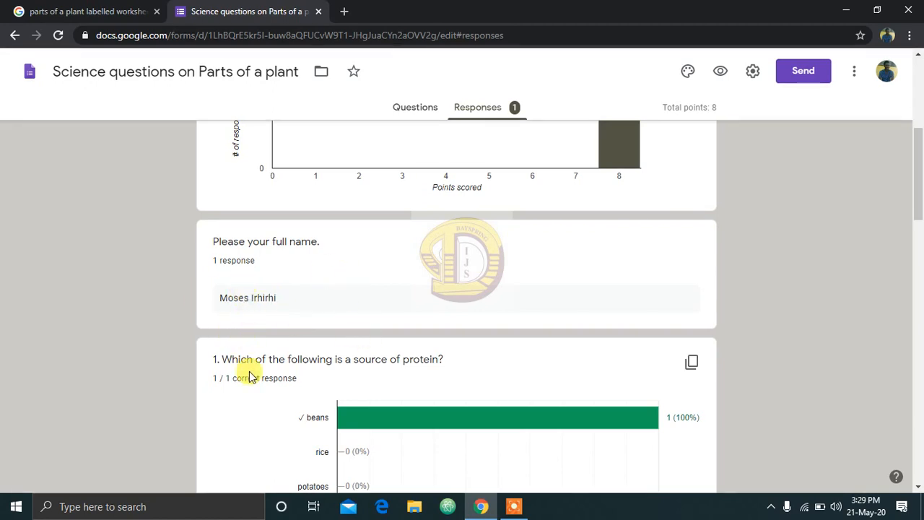
# Create a new spreadsheet from the form's responses, keeping the suggested name.
pyautogui.moveTo(921, 211); pyautogui.dragTo(919, 76)
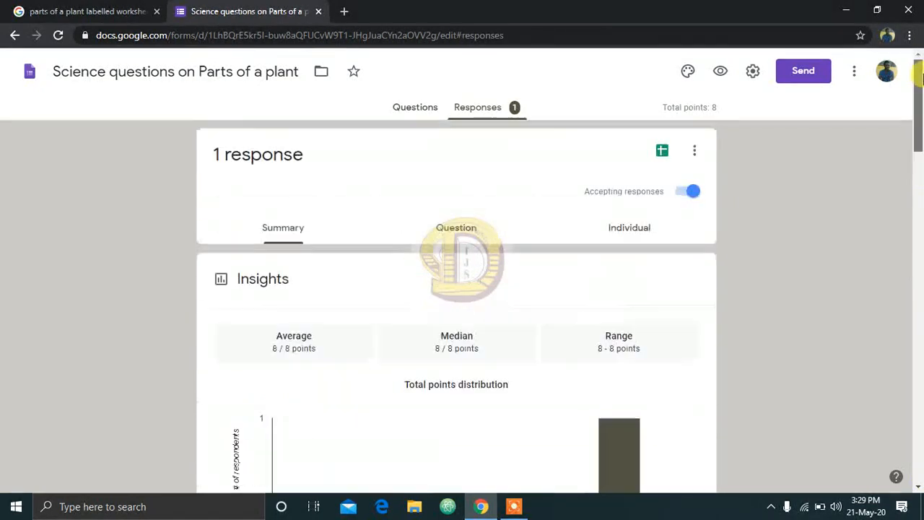
pyautogui.click(662, 154)
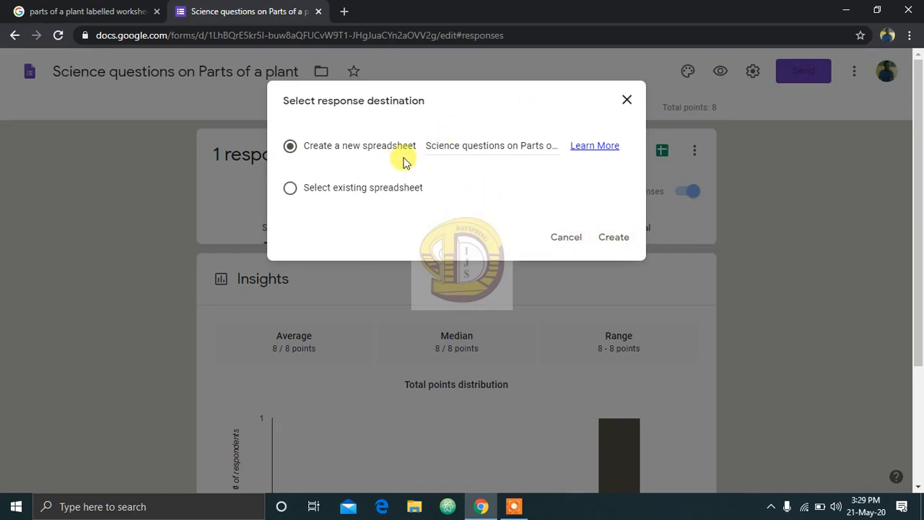
pyautogui.click(613, 238)
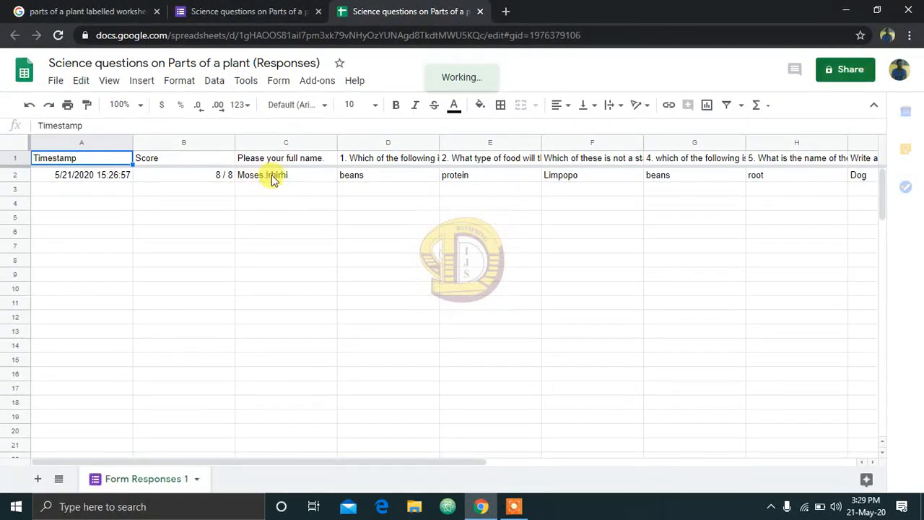
# Widen column D of the responses spreadsheet so more of the question 1 heading fits.
pyautogui.click(435, 142)
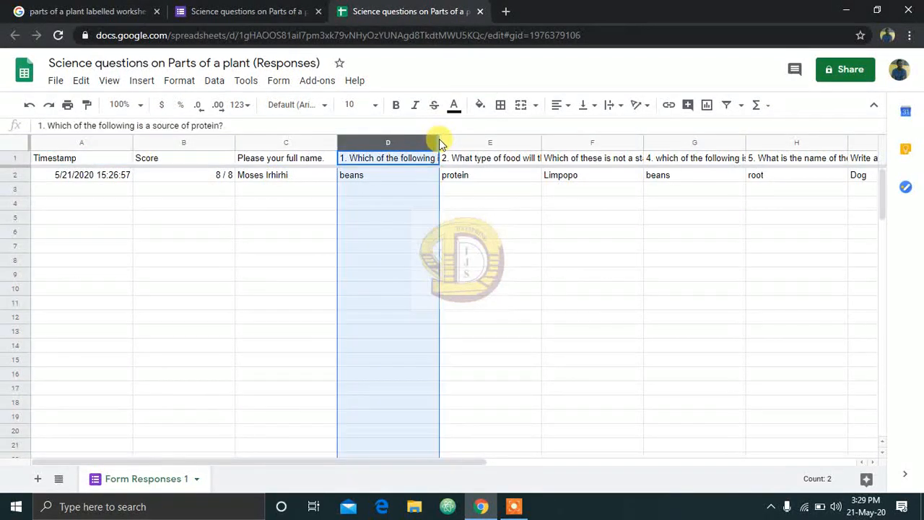
pyautogui.moveTo(439, 144); pyautogui.dragTo(460, 142)
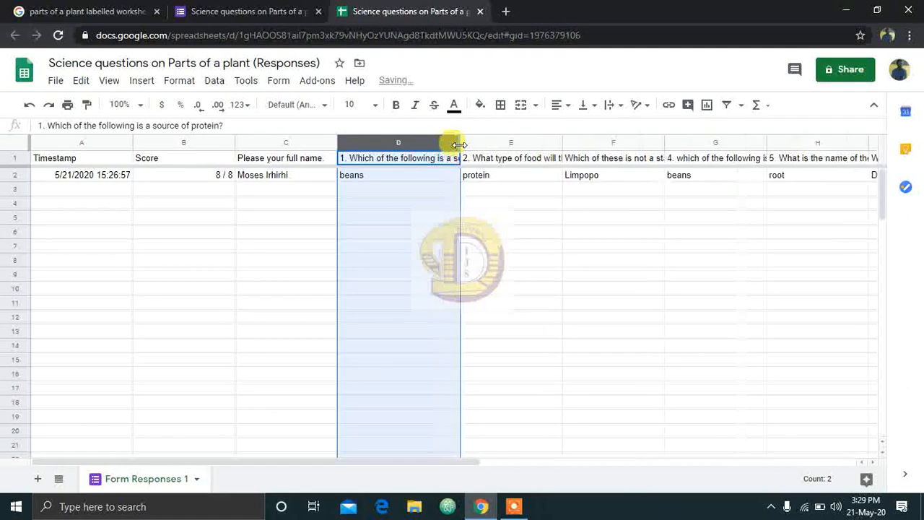
pyautogui.click(422, 176)
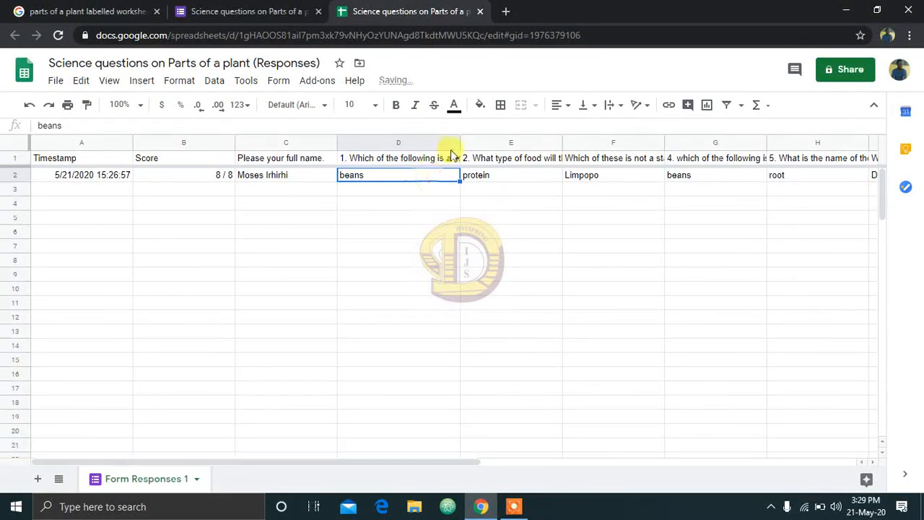
pyautogui.moveTo(459, 142); pyautogui.dragTo(566, 140)
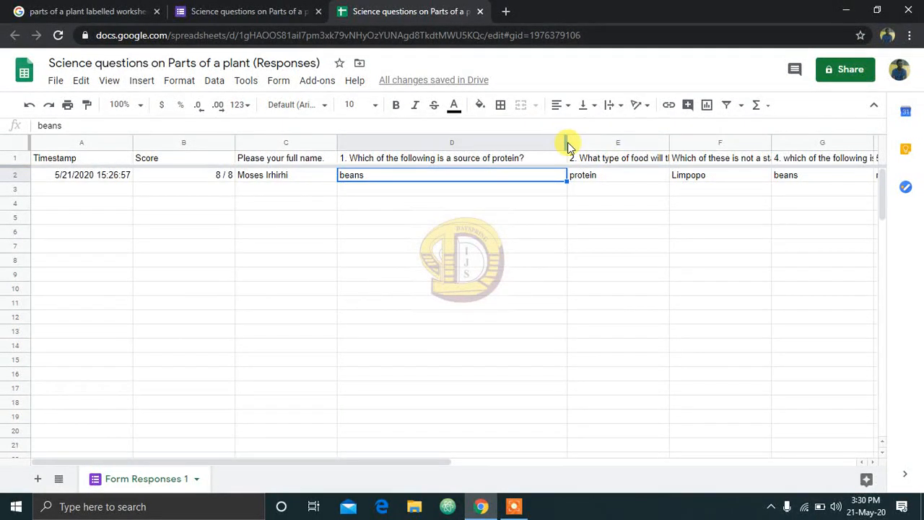
pyautogui.moveTo(566, 142); pyautogui.dragTo(496, 139)
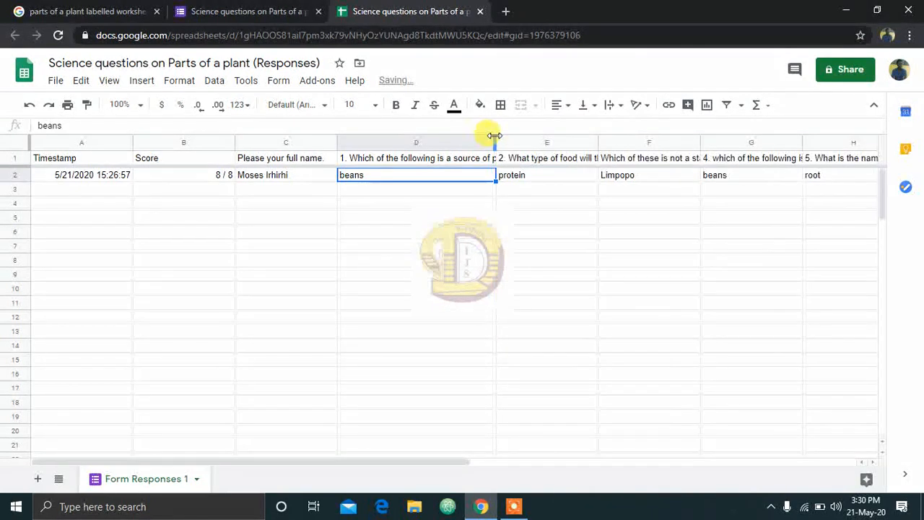
pyautogui.moveTo(464, 462); pyautogui.dragTo(351, 450)
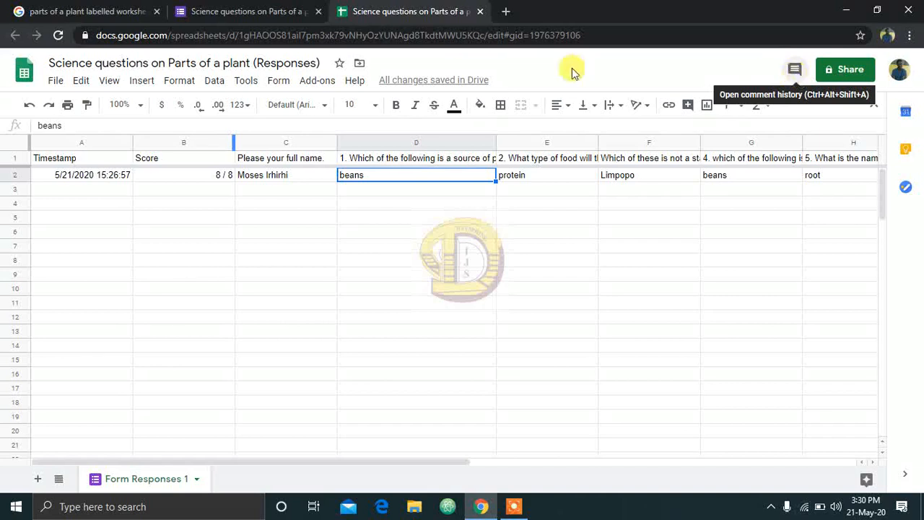
# Switch from the spreadsheet back to the form's response summary.
pyautogui.click(245, 10)
pyautogui.click(468, 9)
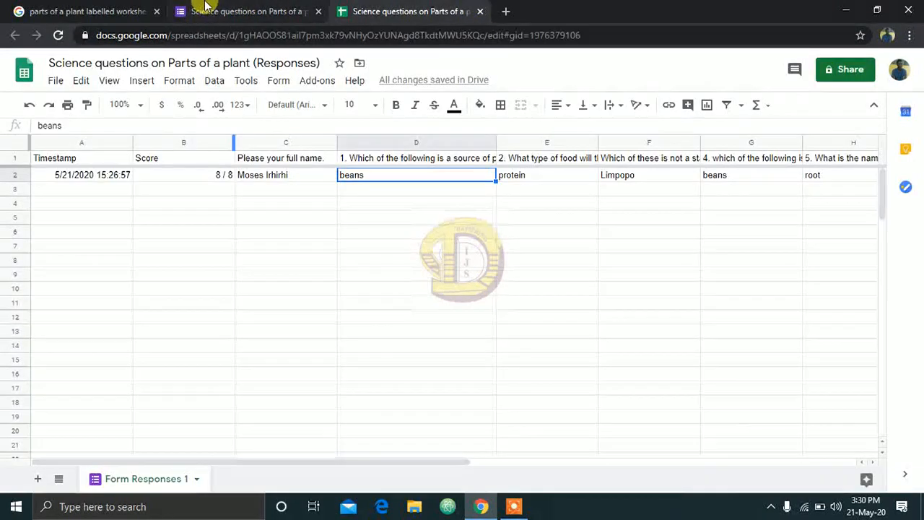
pyautogui.click(213, 8)
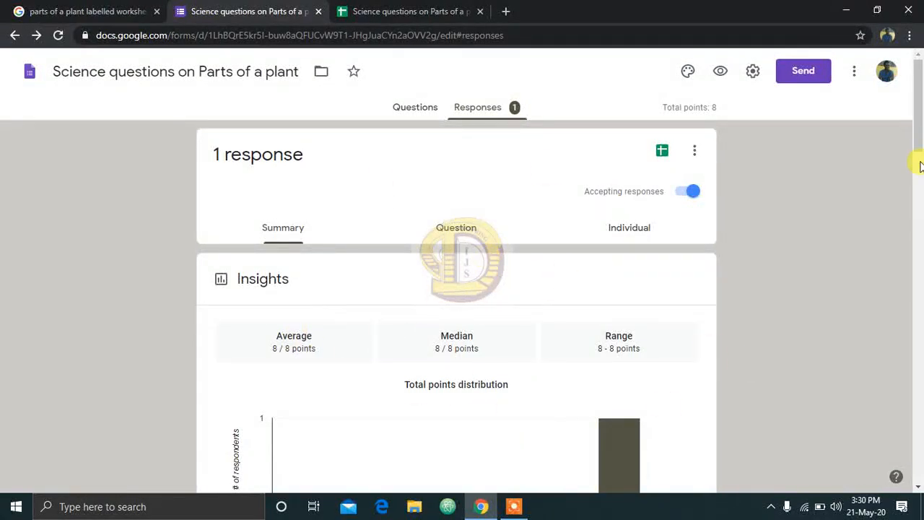
pyautogui.moveTo(921, 137)
pyautogui.mouseDown()
pyautogui.moveTo(921, 190)
pyautogui.moveTo(919, 133)
pyautogui.mouseUp()
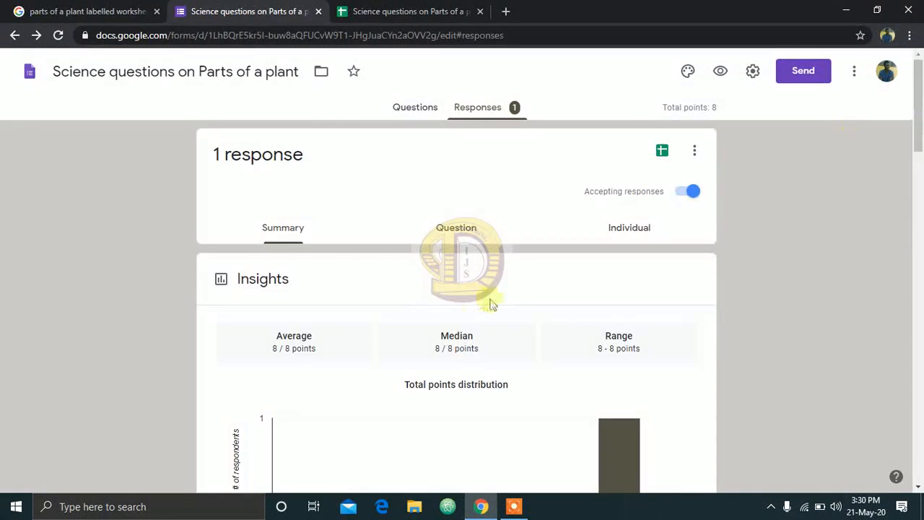
# Review the responses by question, checking the ungraded response to the full name question, and view the individual response.
pyautogui.click(462, 225)
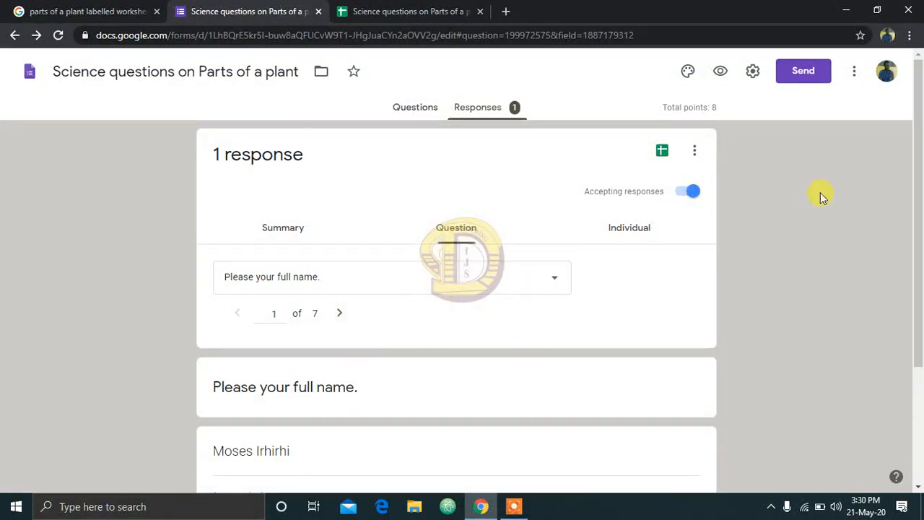
pyautogui.moveTo(920, 252)
pyautogui.mouseDown()
pyautogui.moveTo(917, 285)
pyautogui.moveTo(918, 257)
pyautogui.mouseUp()
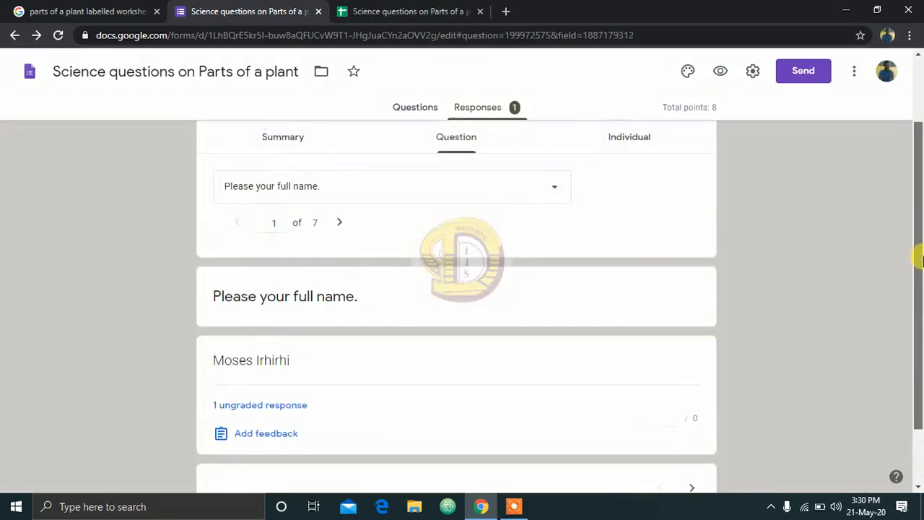
pyautogui.click(281, 406)
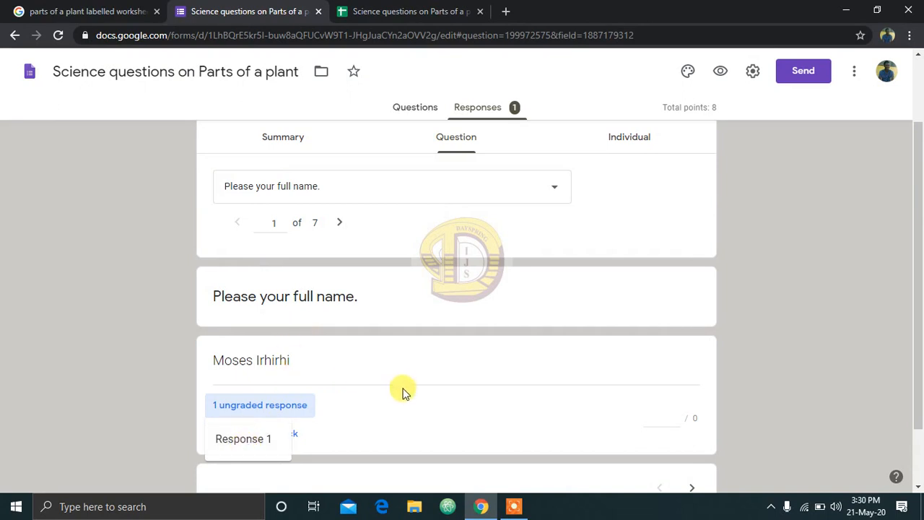
pyautogui.click(391, 410)
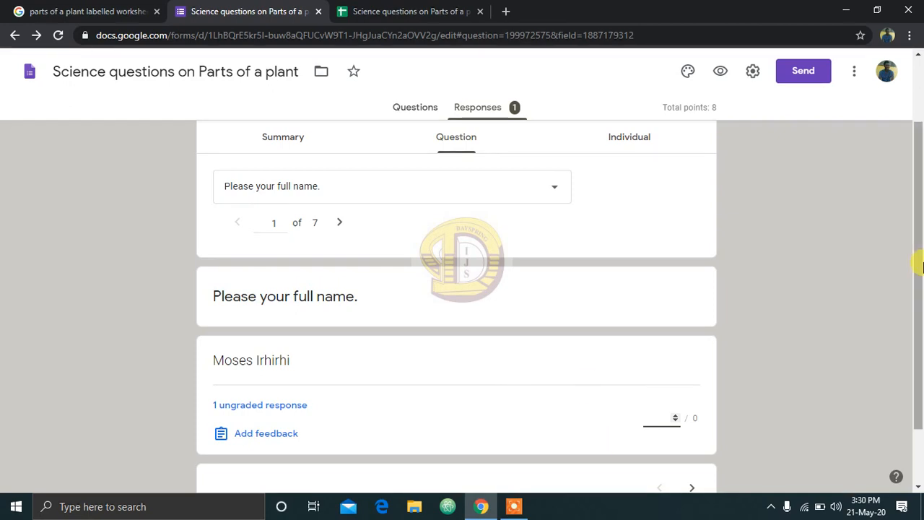
pyautogui.scroll(-1, 920, 343)
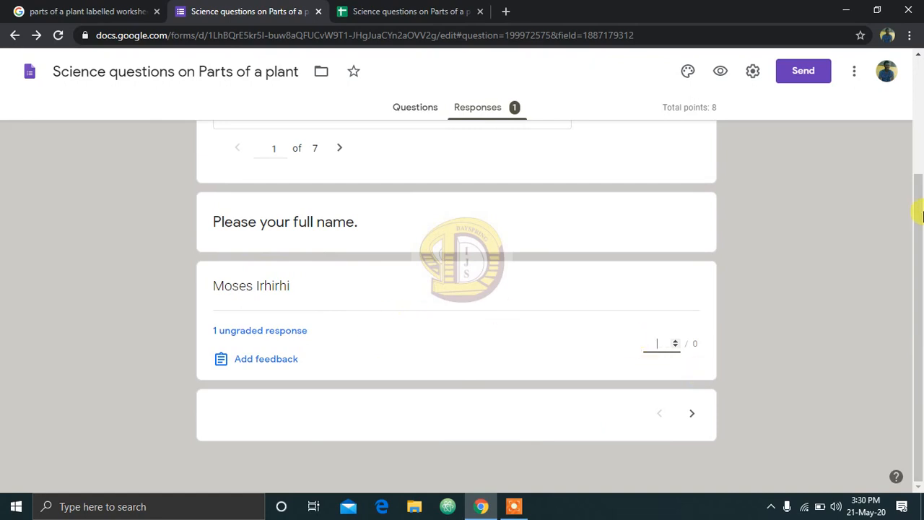
pyautogui.moveTo(917, 289); pyautogui.dragTo(920, 171)
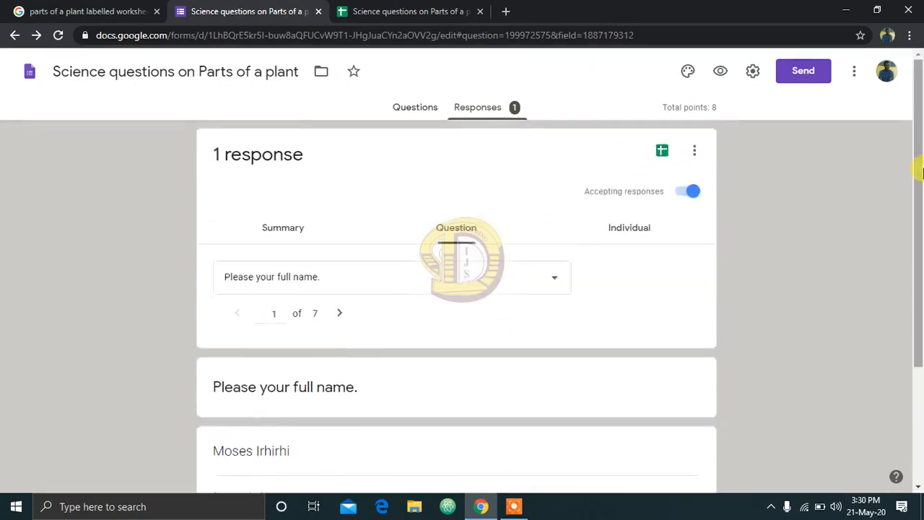
pyautogui.click(627, 236)
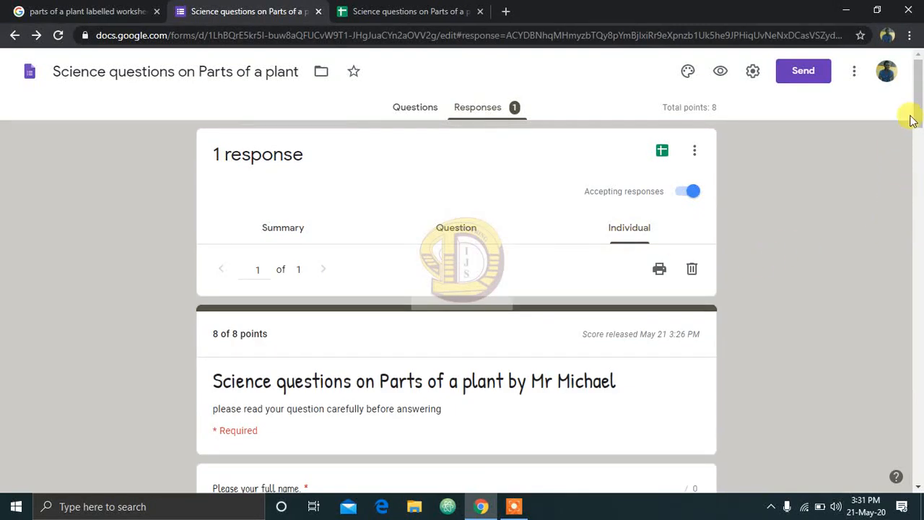
pyautogui.moveTo(922, 104)
pyautogui.mouseDown()
pyautogui.moveTo(921, 156)
pyautogui.moveTo(920, 107)
pyautogui.mouseUp()
# Return to the form's questions and copy a shortened link for sending the form, closing the send options.
pyautogui.click(419, 108)
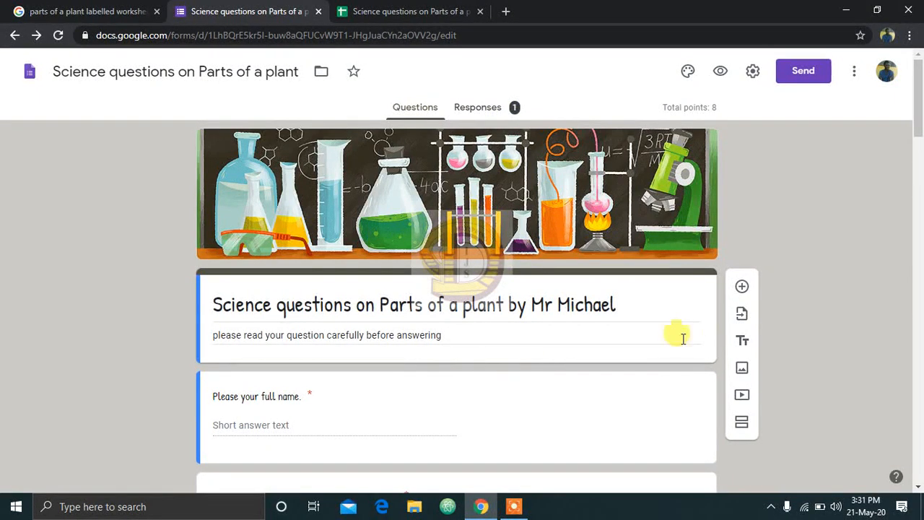
pyautogui.click(802, 75)
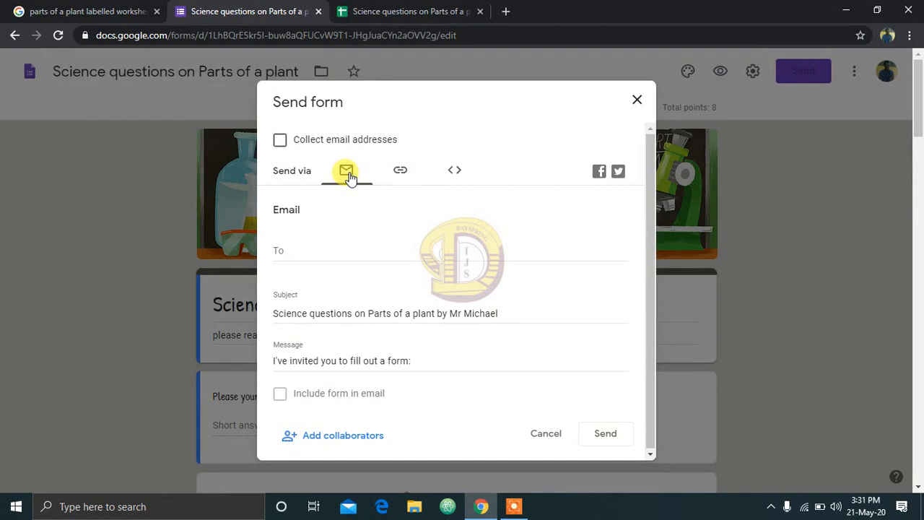
pyautogui.click(403, 176)
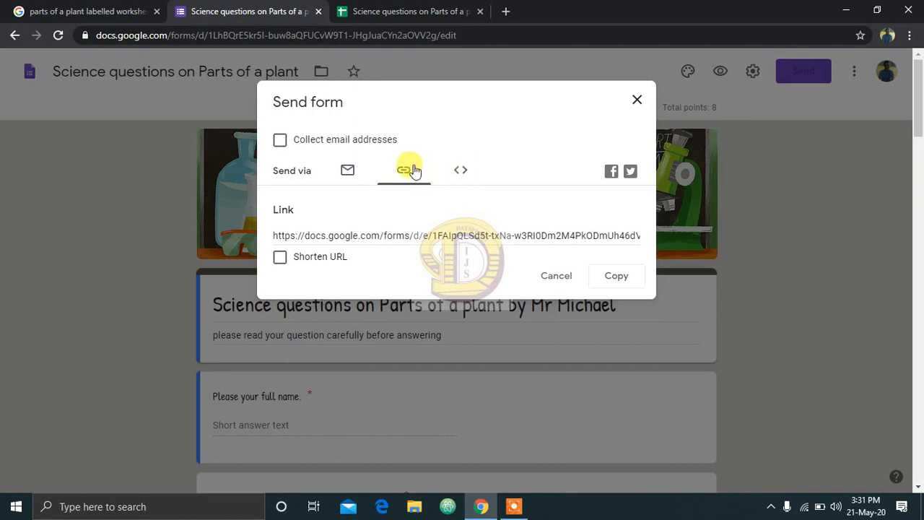
pyautogui.click(280, 257)
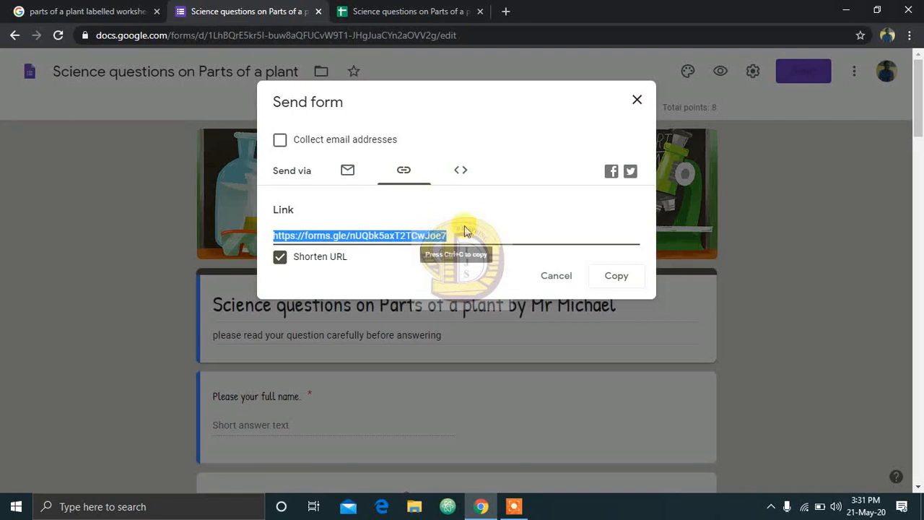
pyautogui.rightClick(392, 239)
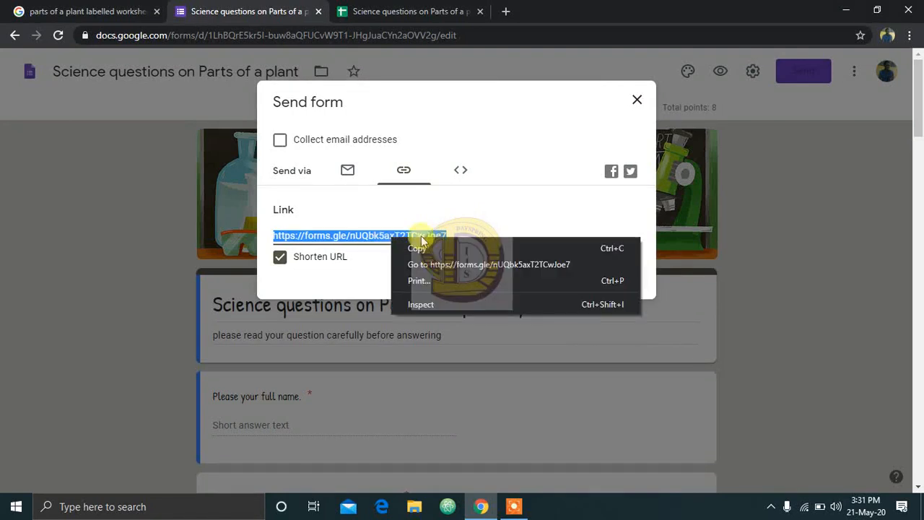
pyautogui.click(417, 248)
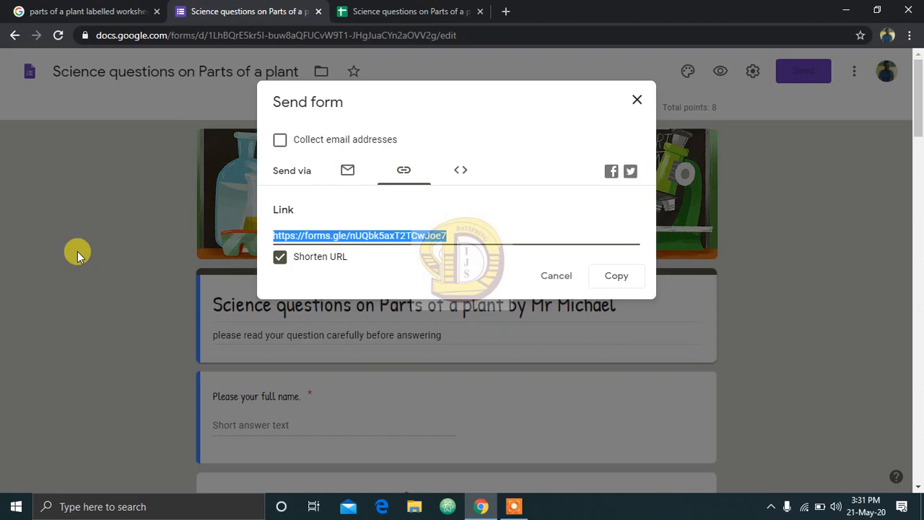
pyautogui.click(622, 290)
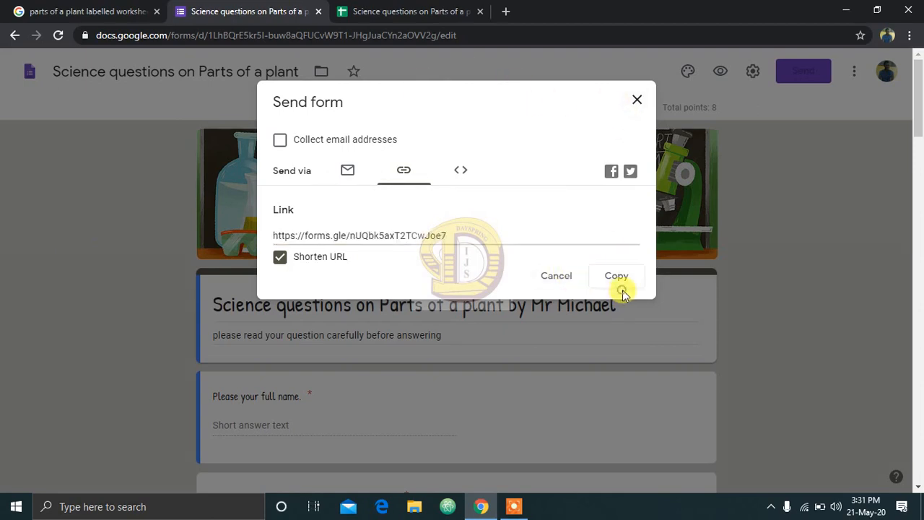
pyautogui.click(615, 278)
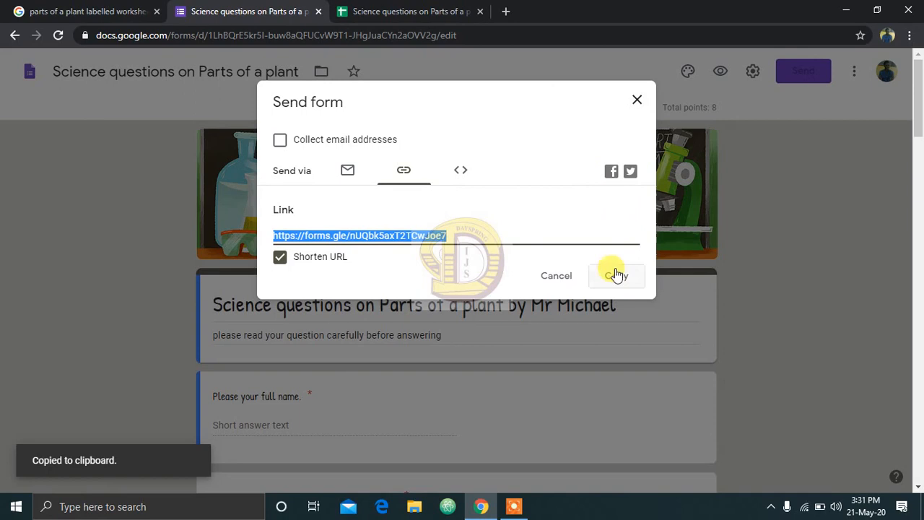
pyautogui.click(637, 100)
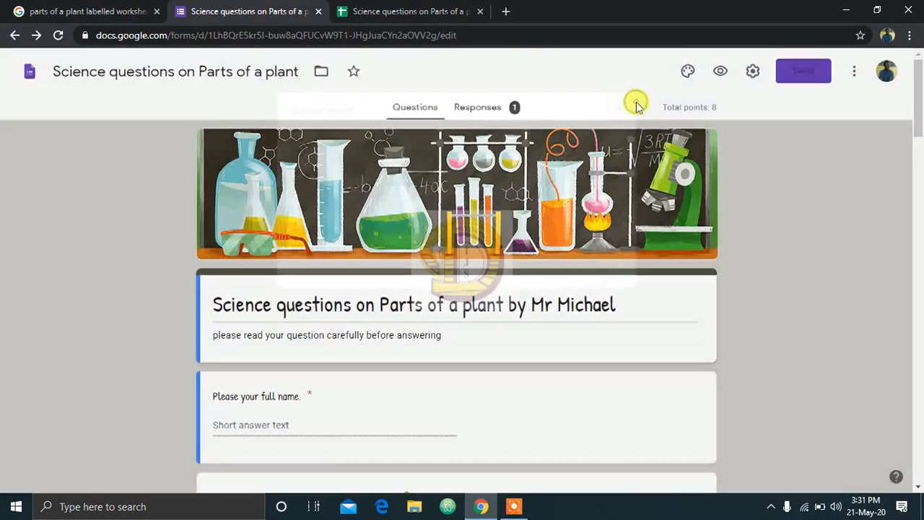
pyautogui.click(481, 110)
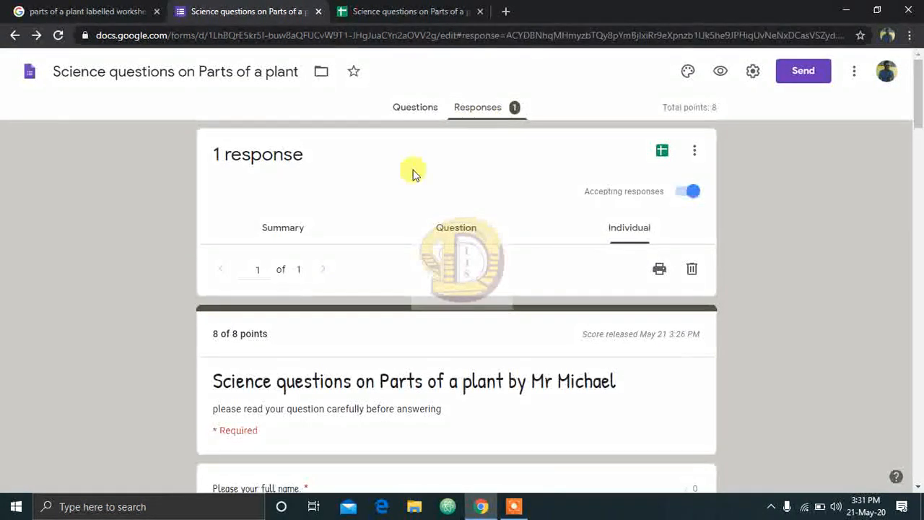
pyautogui.click(517, 506)
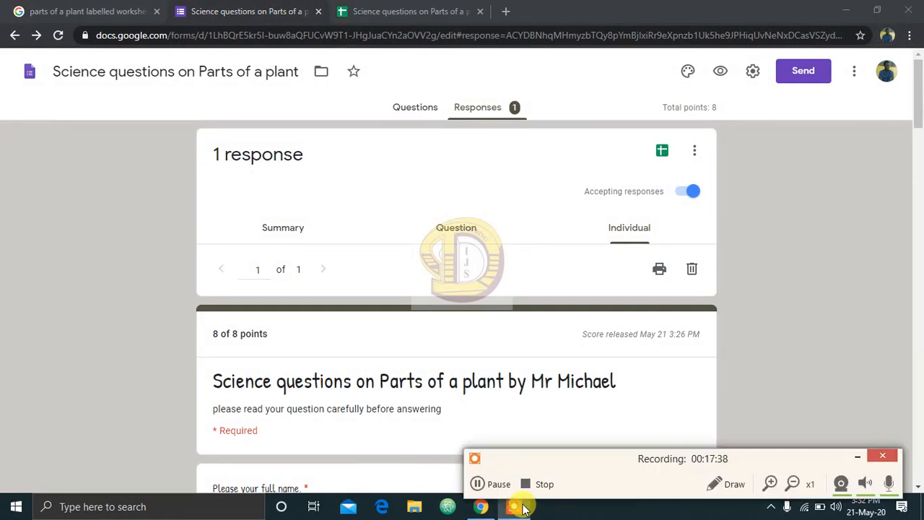
pyautogui.moveTo(686, 461); pyautogui.dragTo(666, 365)
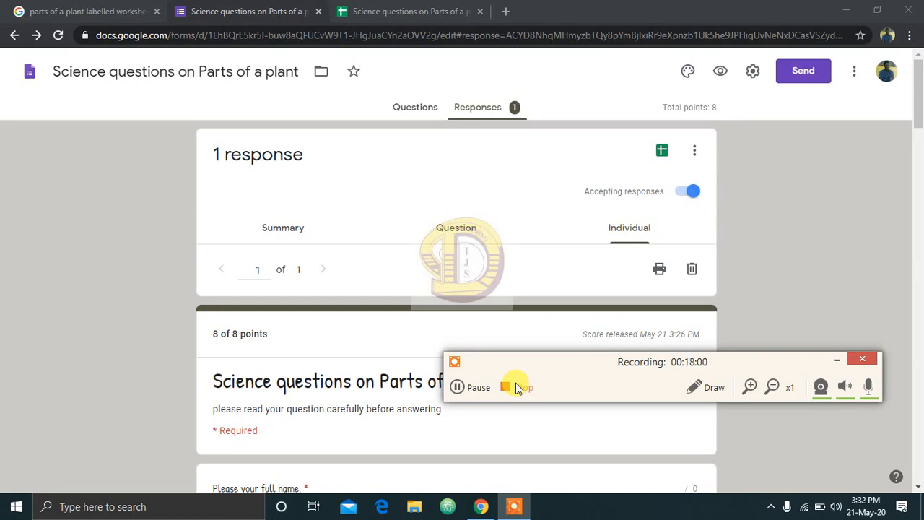
pyautogui.click(425, 112)
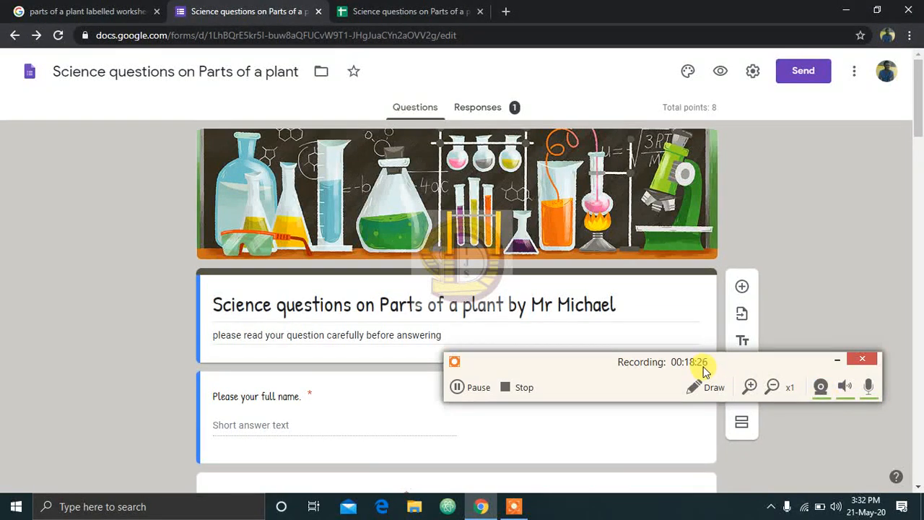
pyautogui.moveTo(729, 365); pyautogui.dragTo(688, 392)
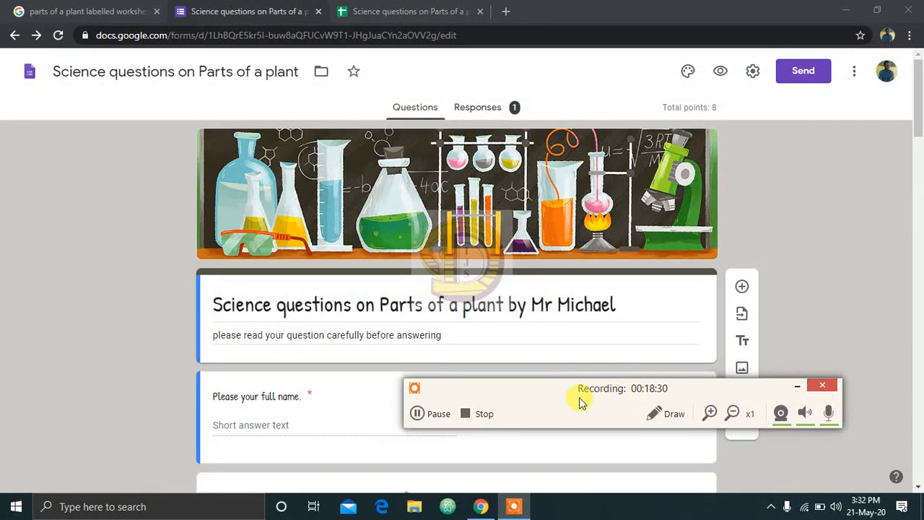
pyautogui.moveTo(499, 398); pyautogui.dragTo(516, 423)
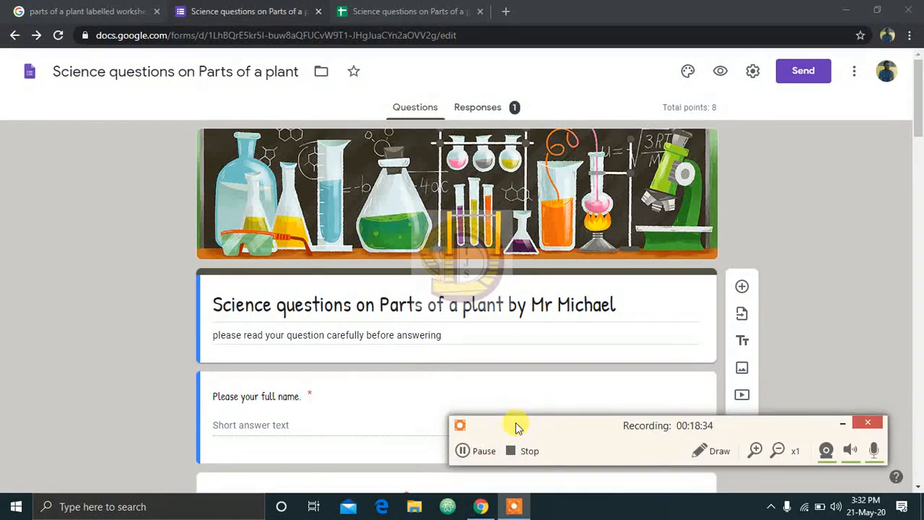